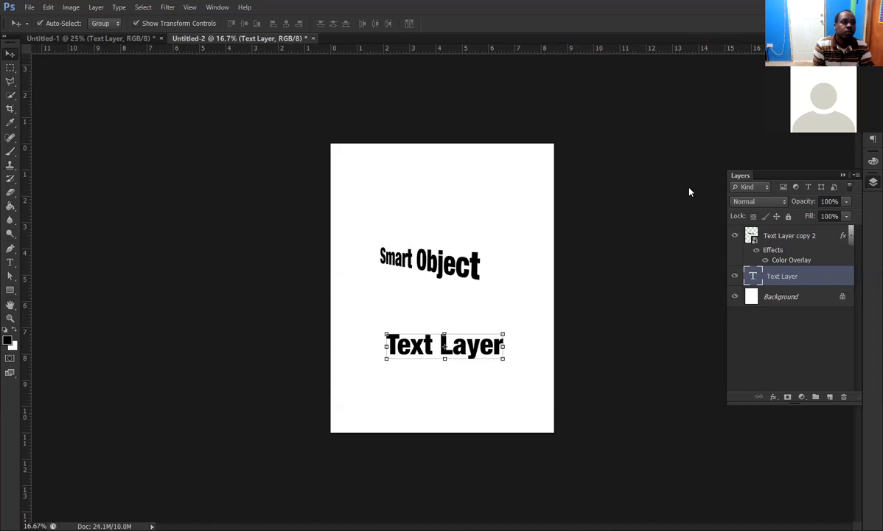
Hide the Smart Object layer and move the Text Layer text up to about the middle of the page
click(735, 236)
click(501, 359)
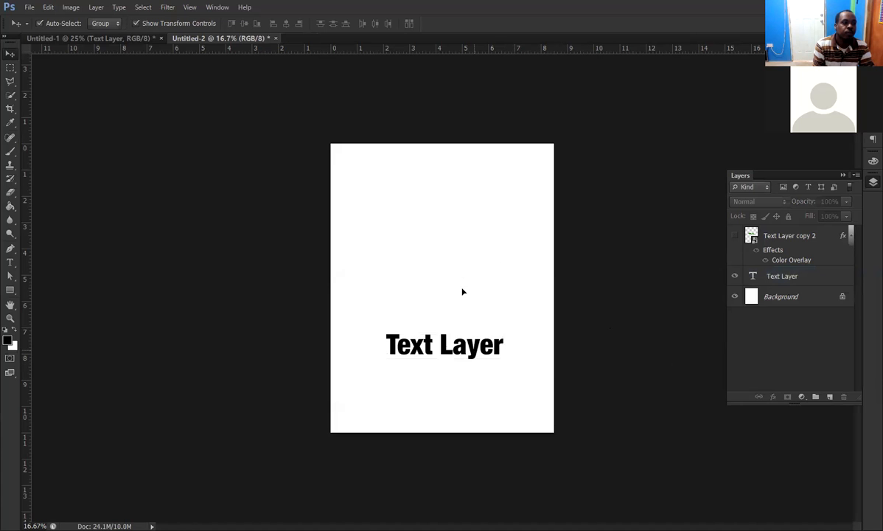
drag(457, 345, 446, 279)
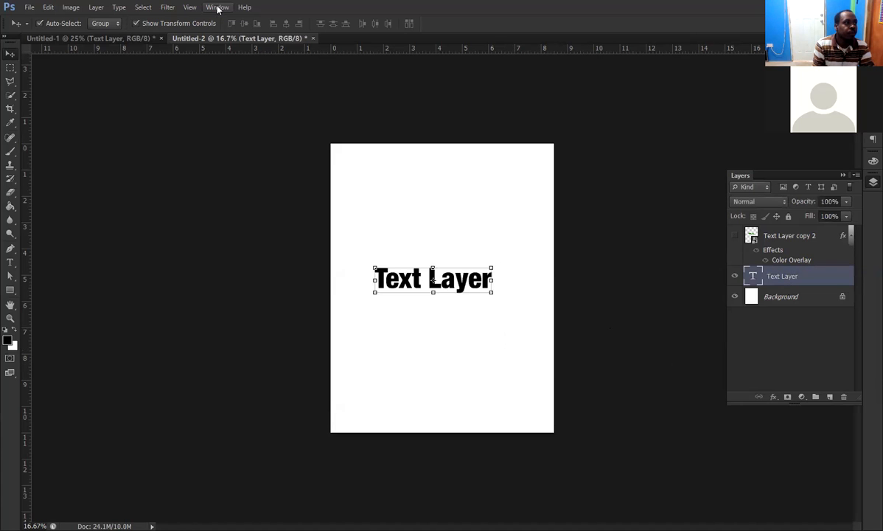
Show the Styles presets as a floating, enlarged palette beside the page and collapse the layer list
click(217, 7)
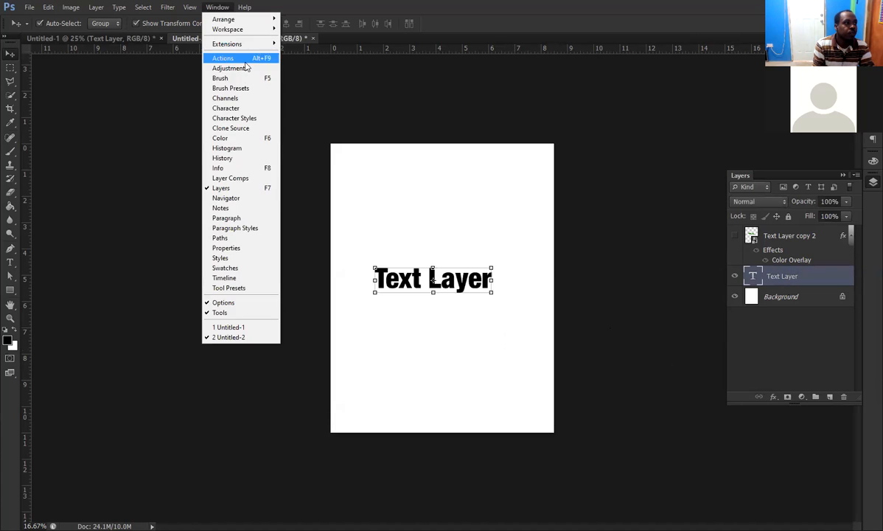
click(235, 260)
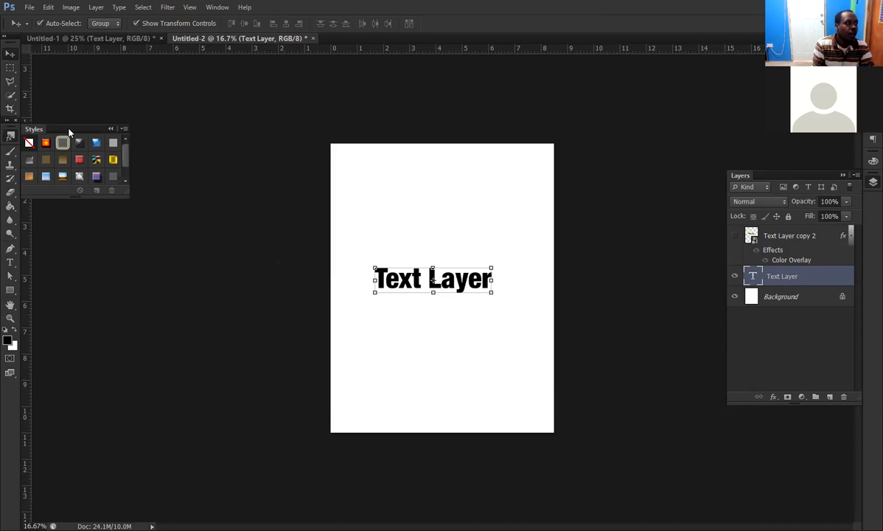
drag(82, 129, 679, 99)
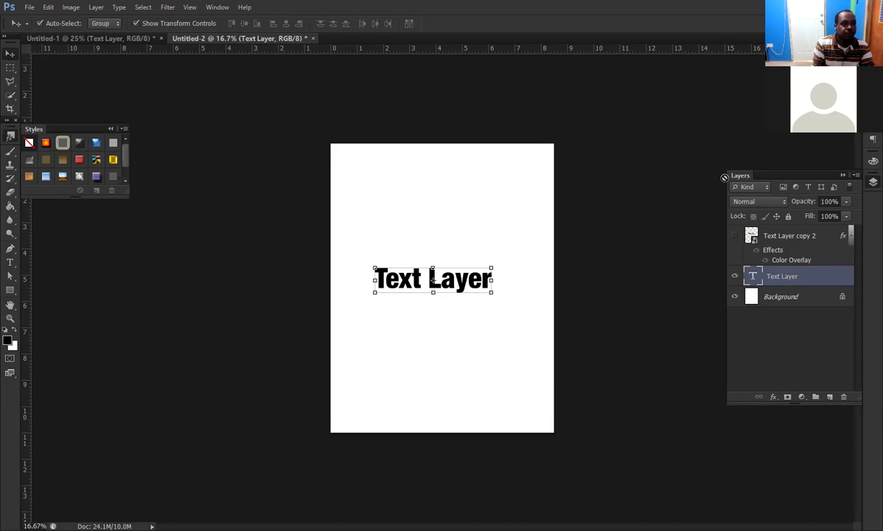
click(842, 177)
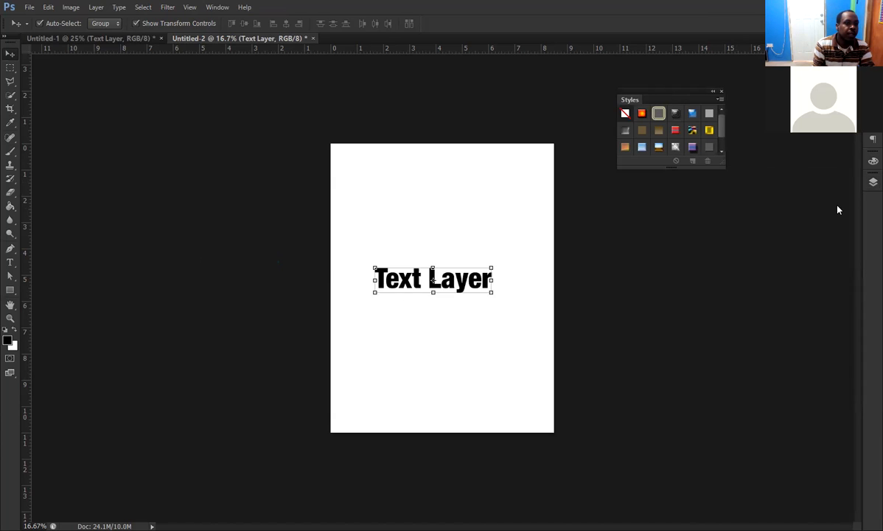
click(213, 9)
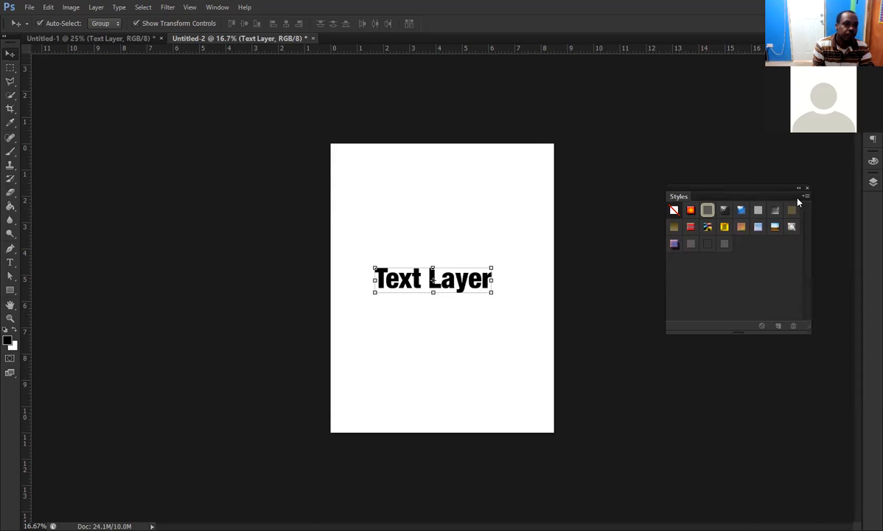
Apply the preset style with the red, yellow and blue radial gradient to the text layer
click(805, 198)
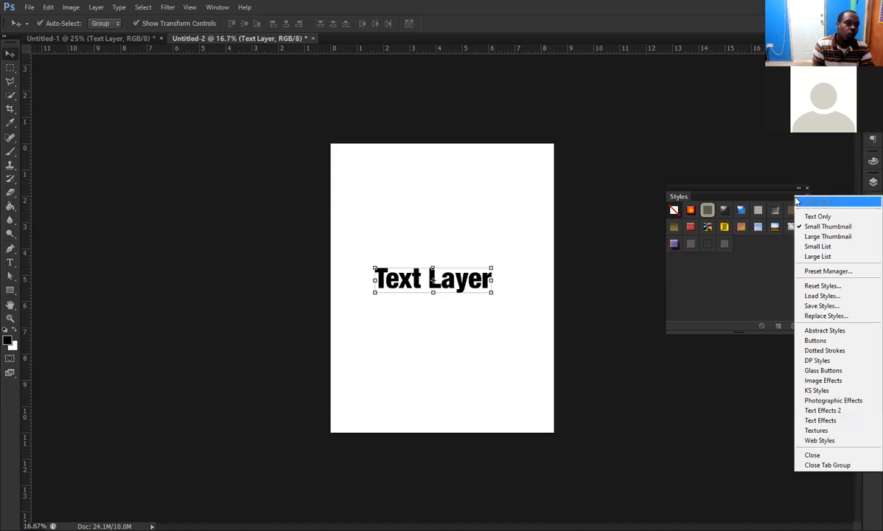
click(742, 190)
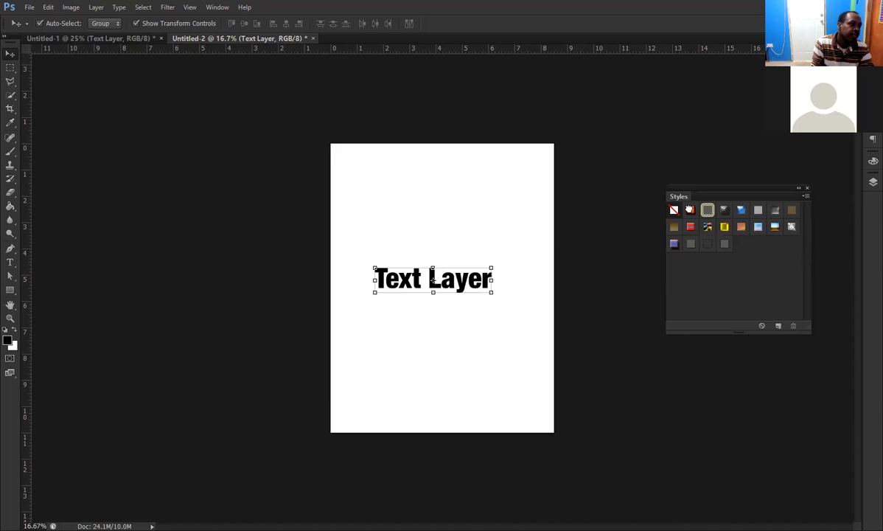
click(690, 209)
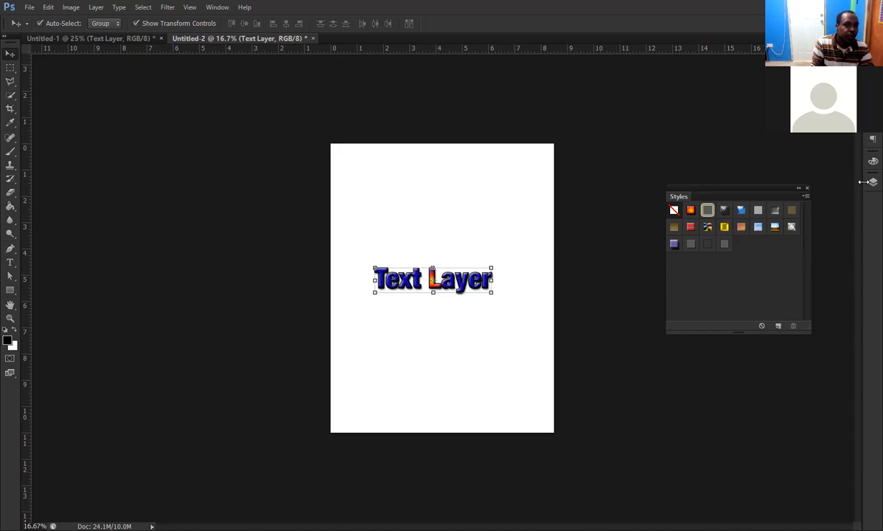
Draw a black rectangle about 894 by 876 px above the text, directly over the Background layer, and give it the radial gradient preset style
click(873, 181)
click(774, 346)
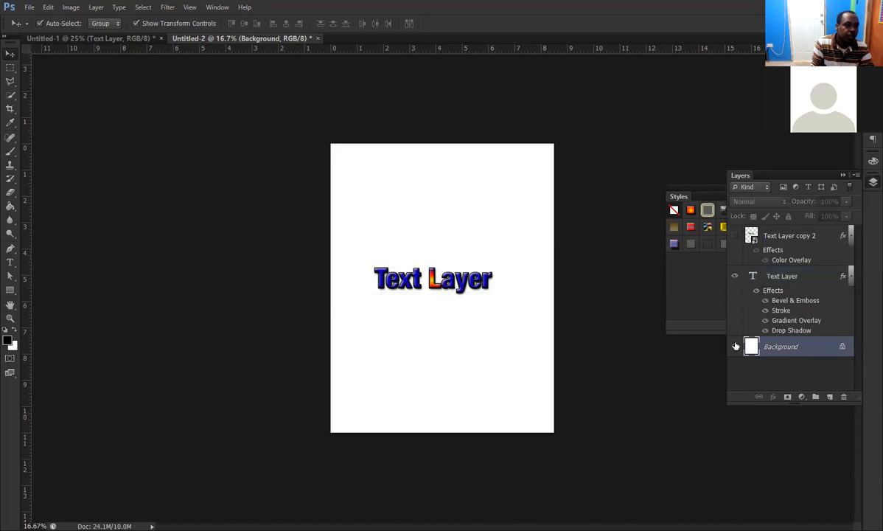
click(11, 289)
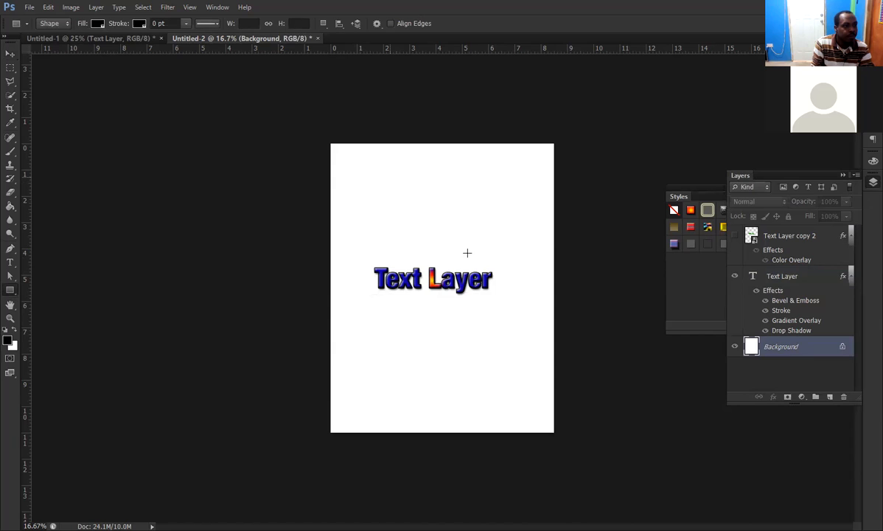
drag(467, 253, 390, 177)
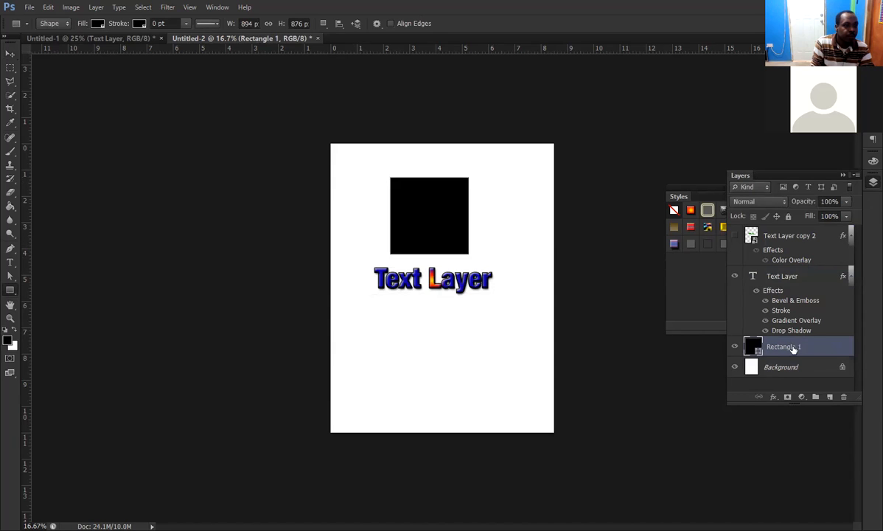
click(690, 214)
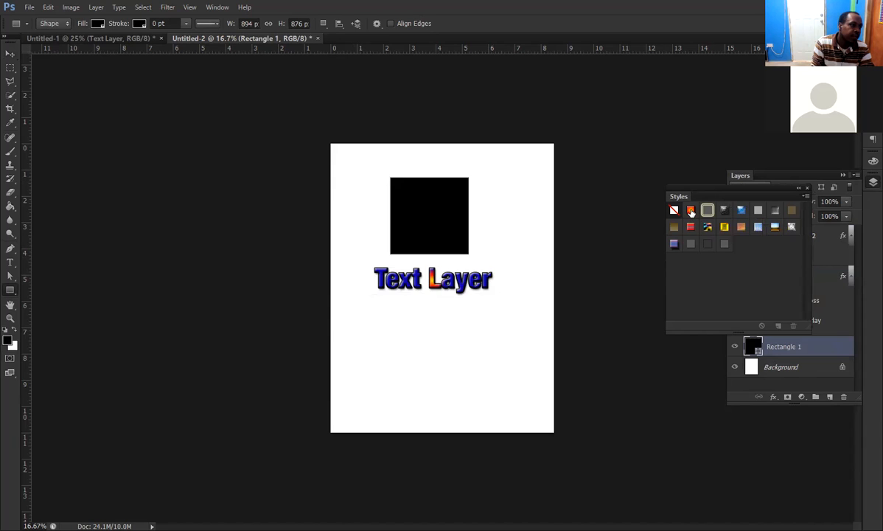
click(690, 212)
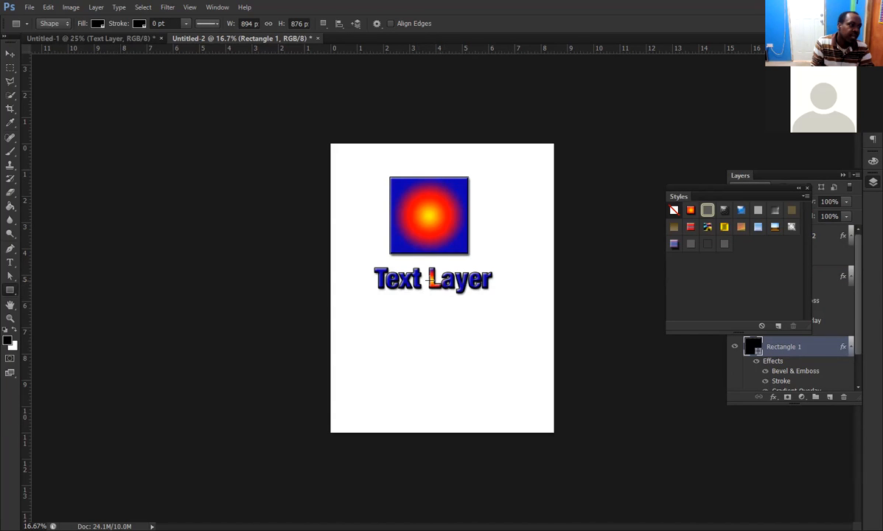
Move the text layer down to leave a wider gap below the rectangle
click(9, 54)
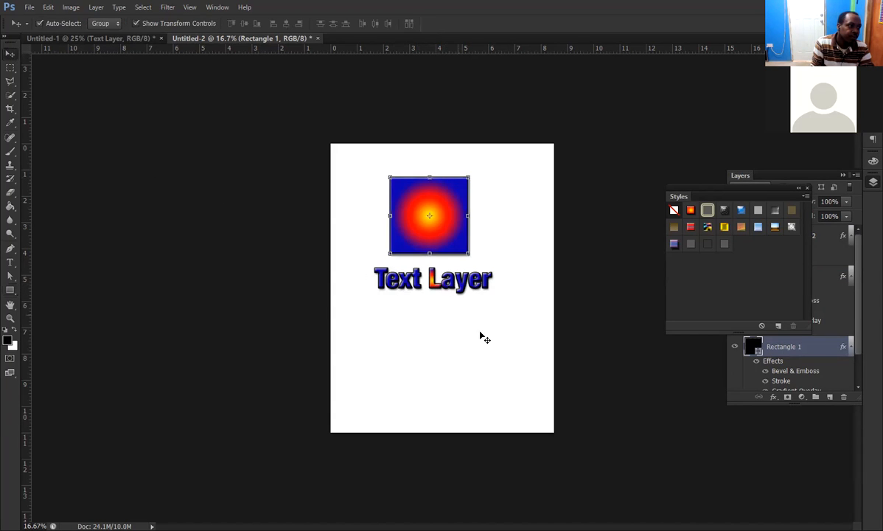
click(440, 291)
drag(435, 284, 436, 317)
click(490, 262)
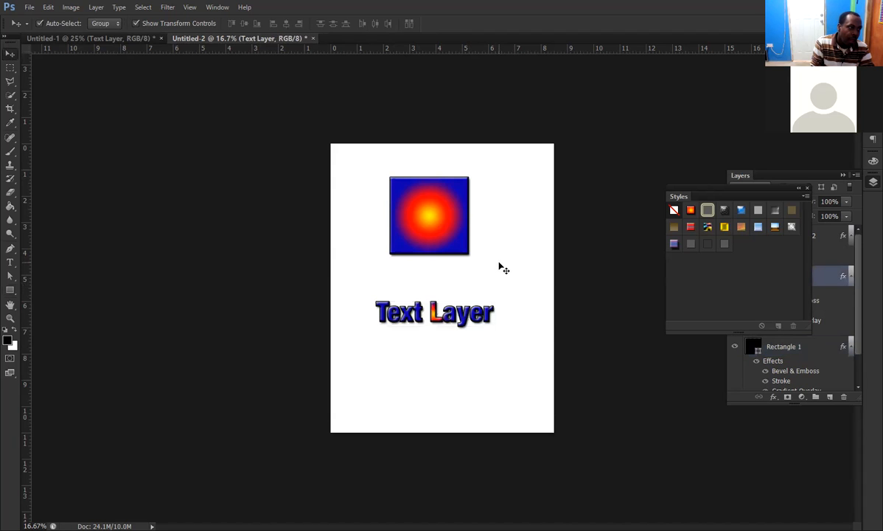
Apply the glossy black preset style with concentric rings to the rectangle and to the text layer
click(430, 214)
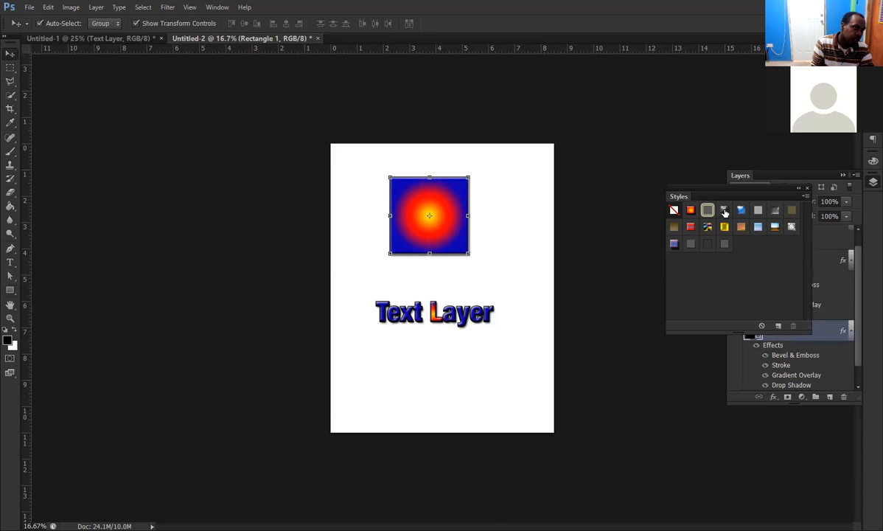
click(724, 211)
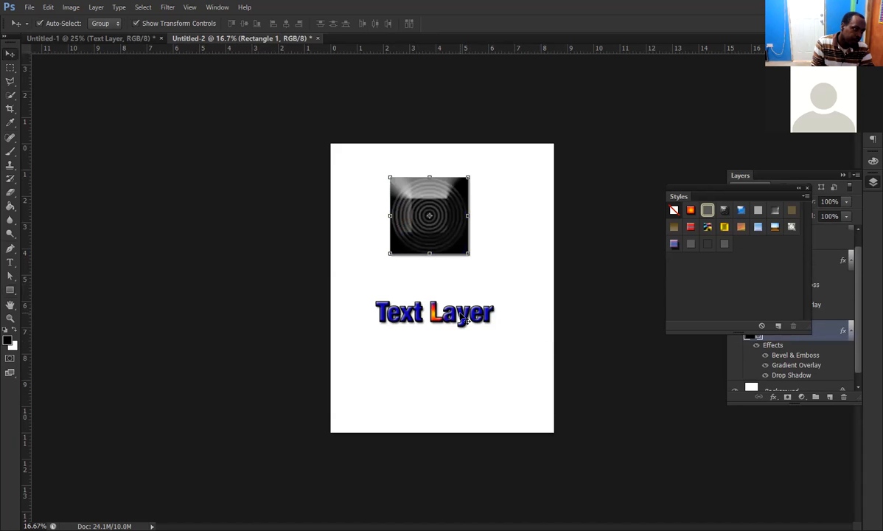
click(464, 315)
click(724, 211)
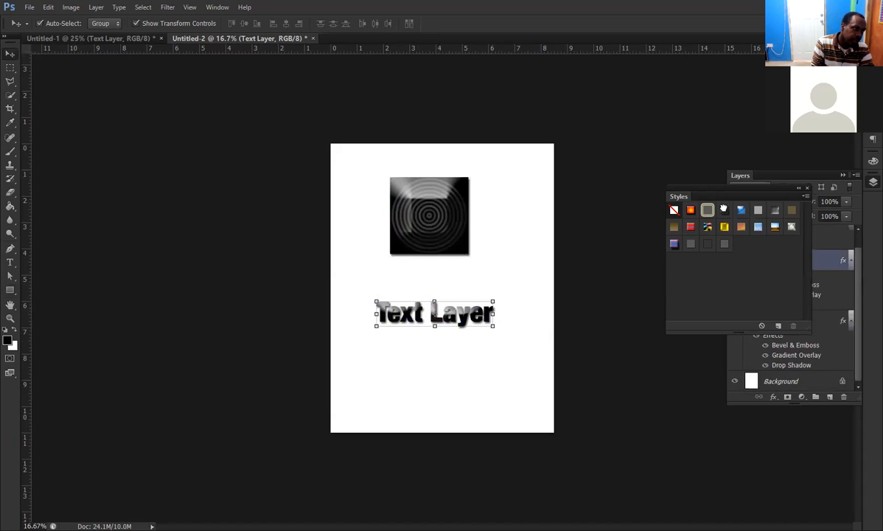
Apply the blue-and-gold chrome preset style to the rectangle and to the text layer
click(424, 203)
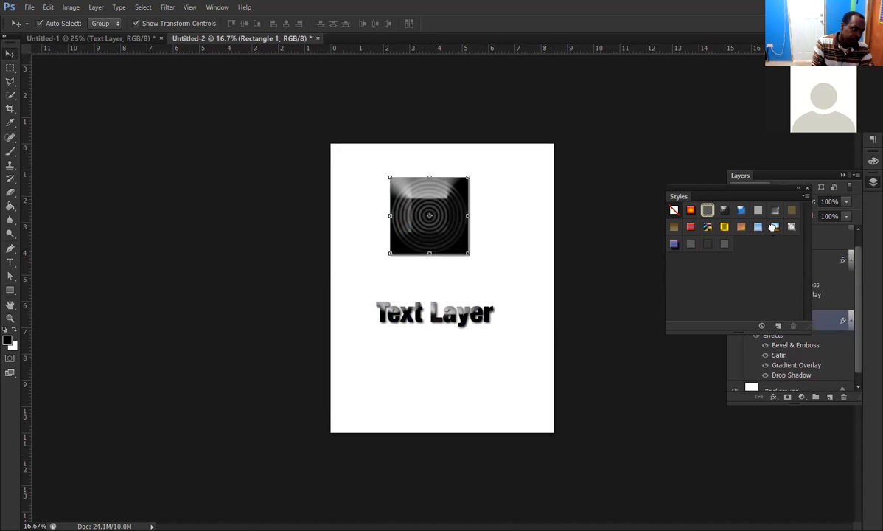
click(774, 227)
click(464, 317)
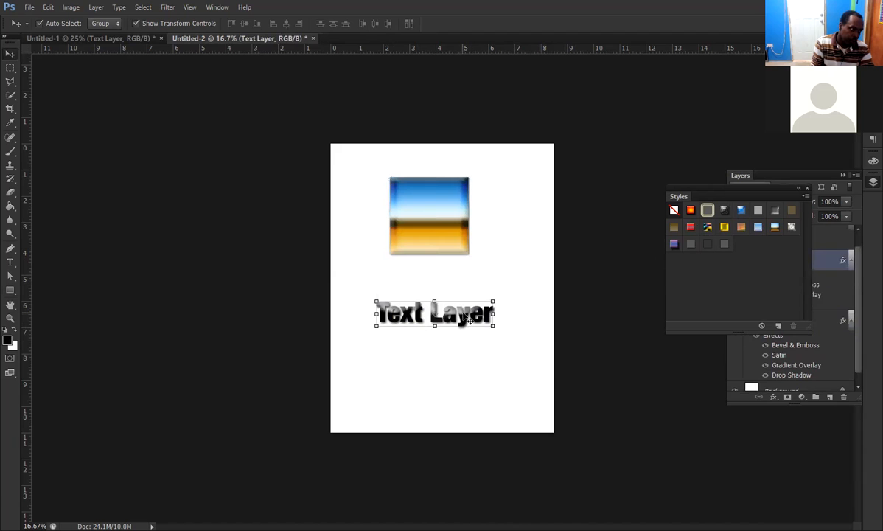
click(773, 227)
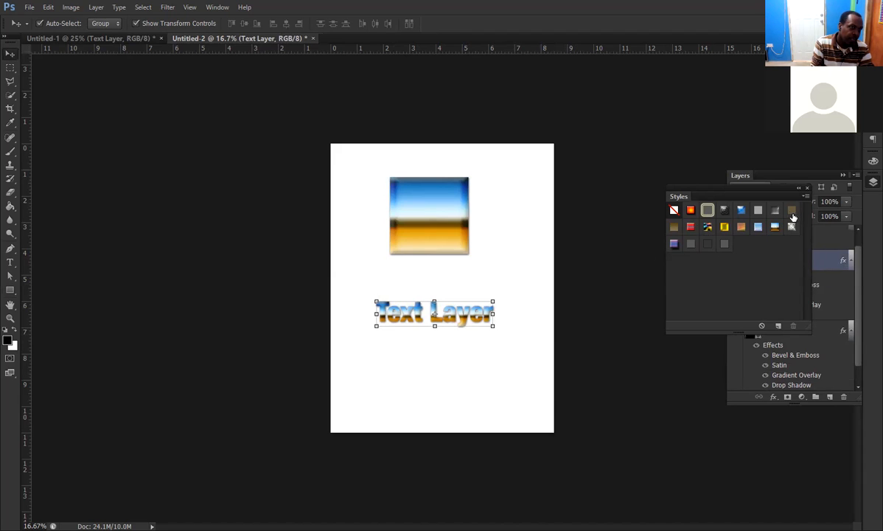
Replace the presets with the KS Styles set and apply Fire on White to the rectangle and the text layer
click(805, 197)
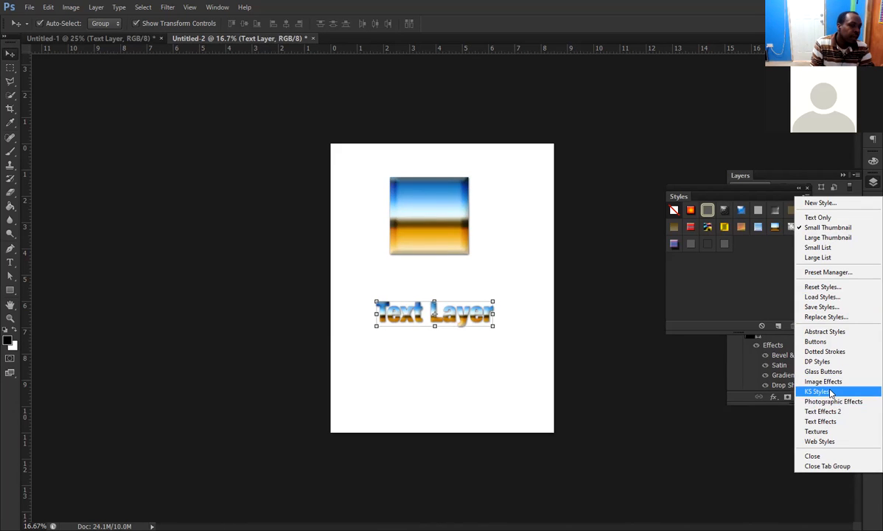
key(Return)
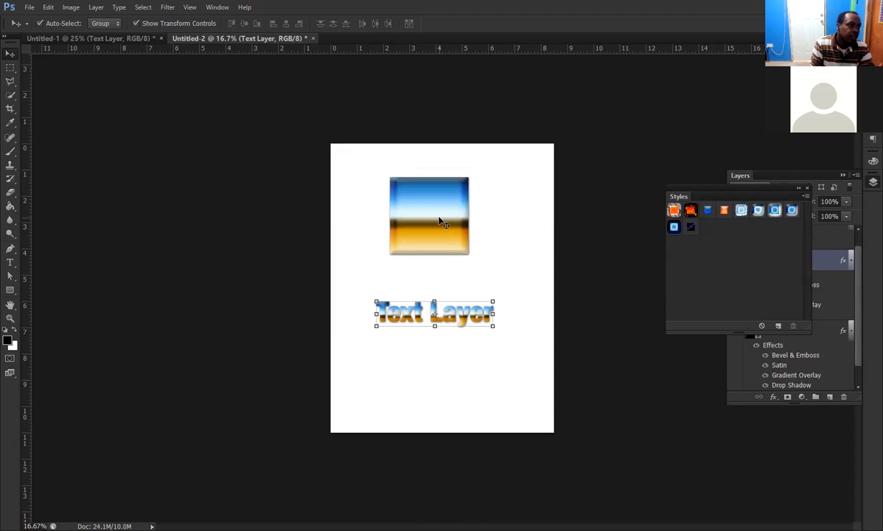
click(439, 219)
click(673, 210)
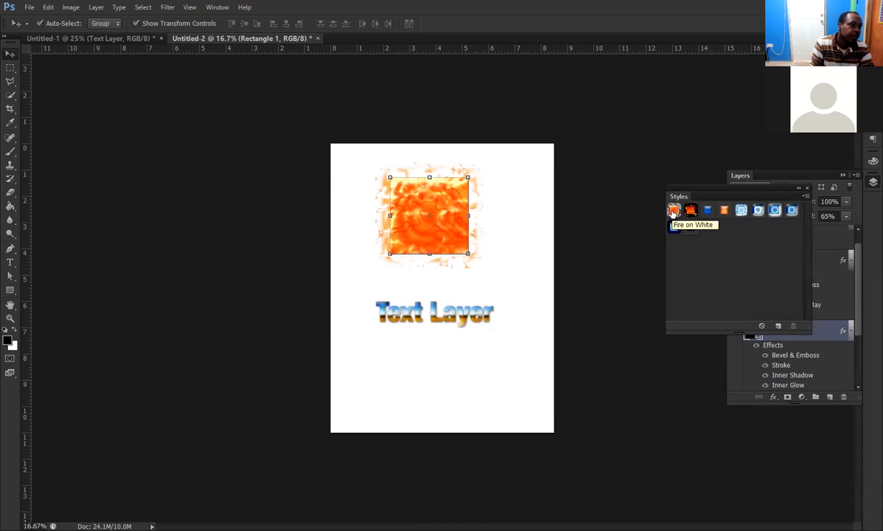
click(472, 309)
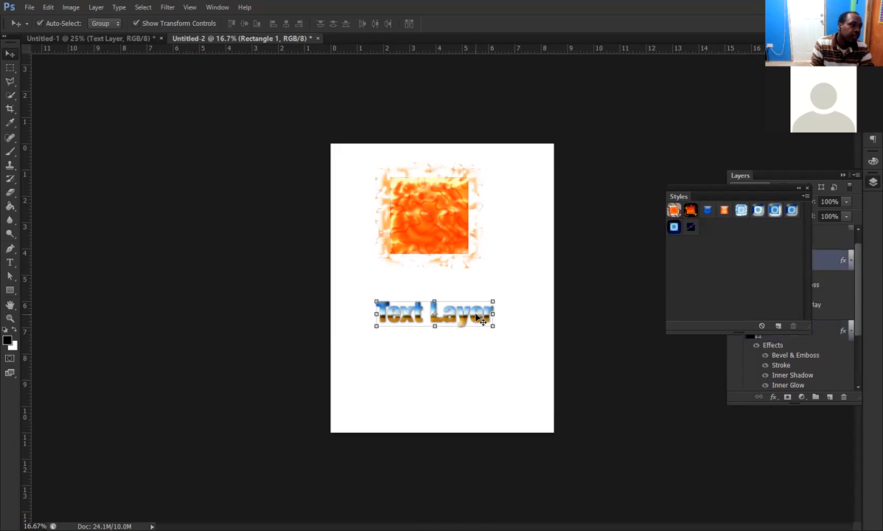
click(673, 210)
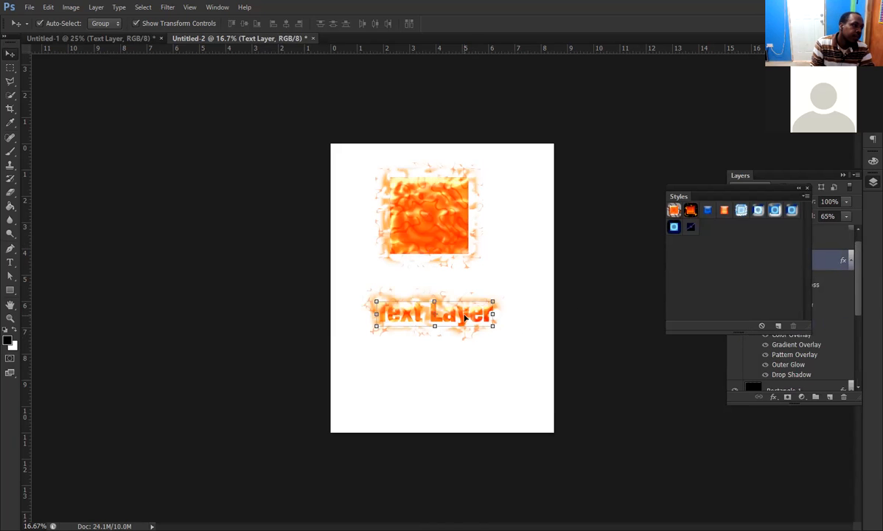
Move the text lower on the page and apply the red-and-black fire preset style to both the text and the rectangle
drag(463, 357, 462, 396)
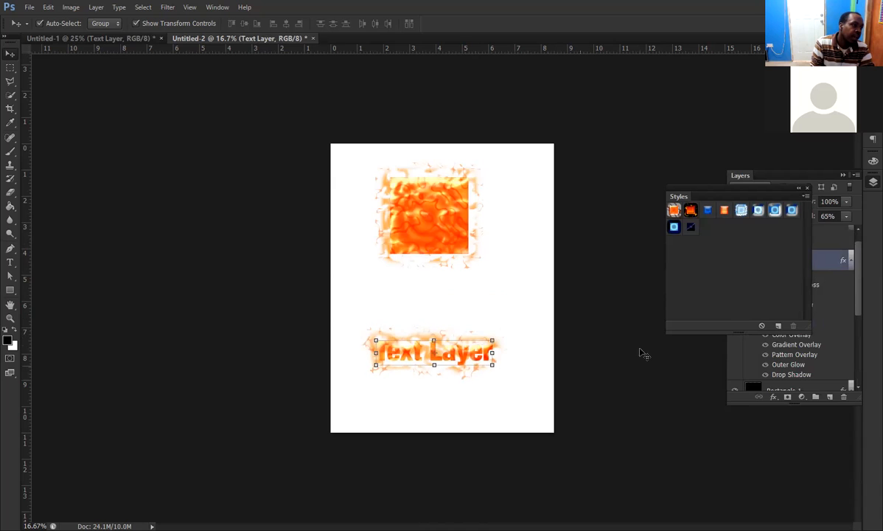
click(690, 210)
click(450, 208)
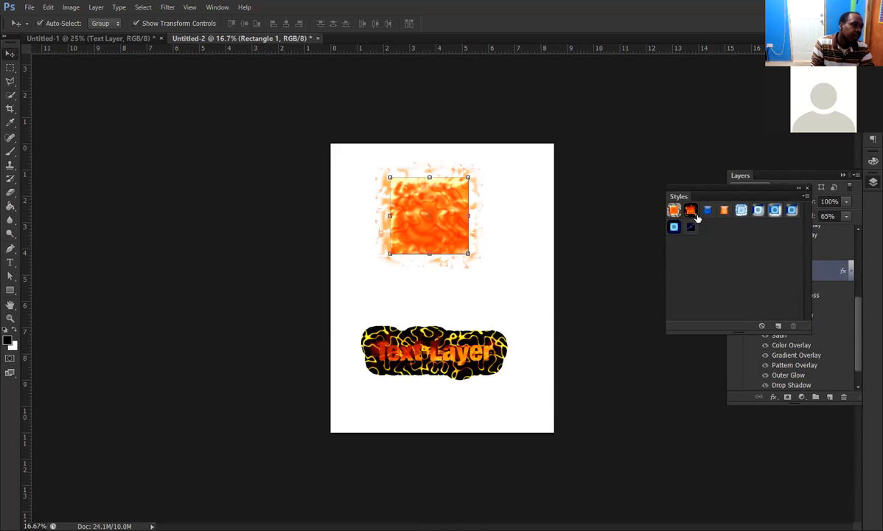
click(690, 210)
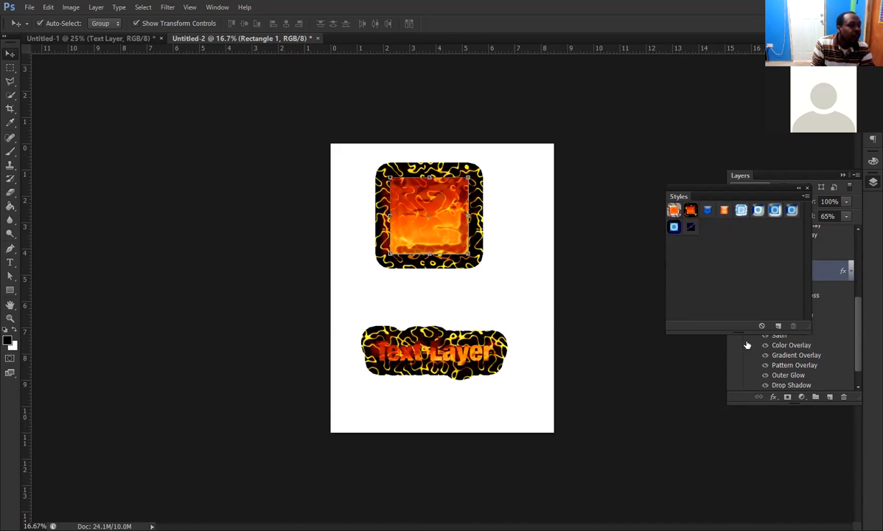
Apply the orange Fire on White preset style to the rectangle and to the text layer
click(819, 187)
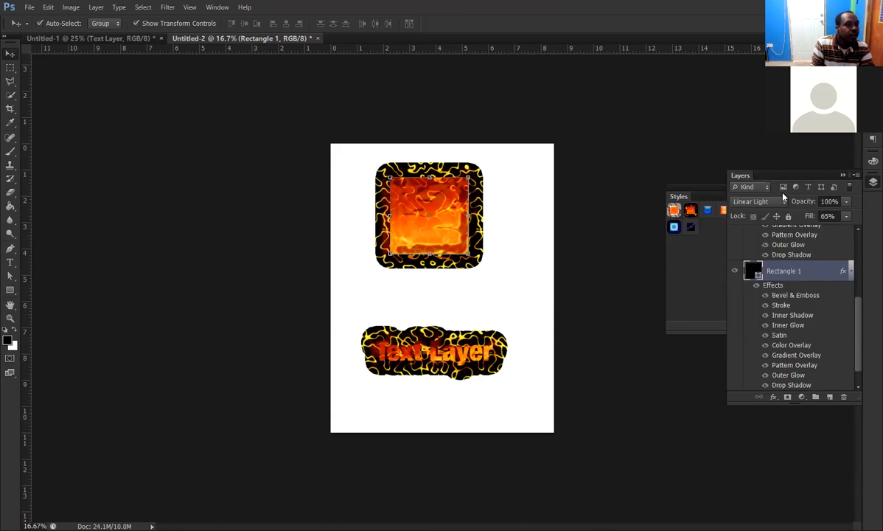
click(687, 210)
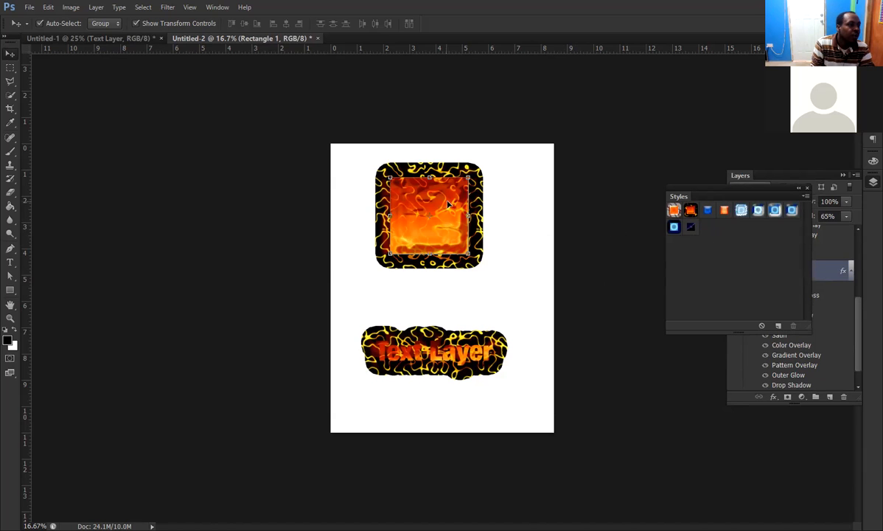
click(673, 210)
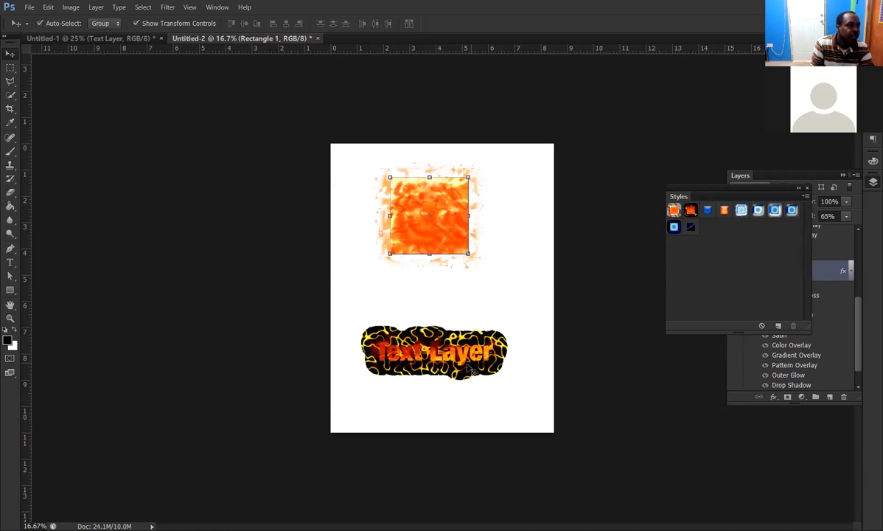
click(442, 345)
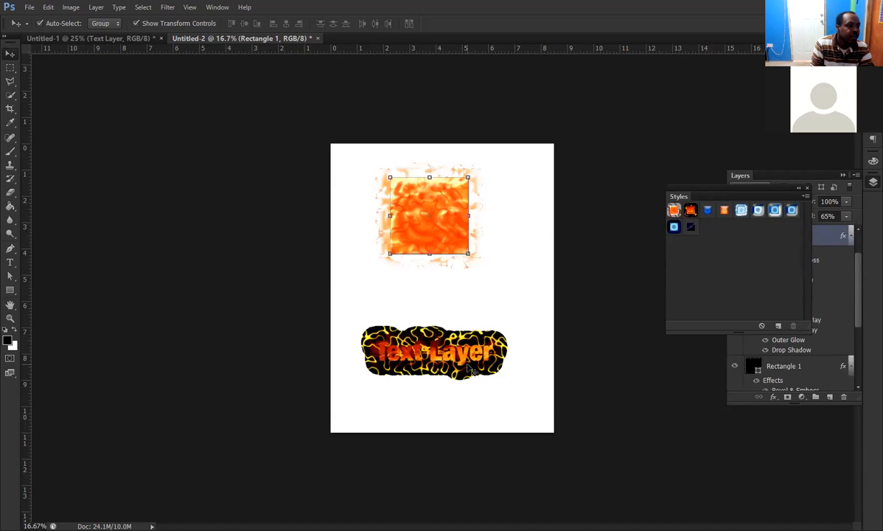
click(674, 210)
click(573, 371)
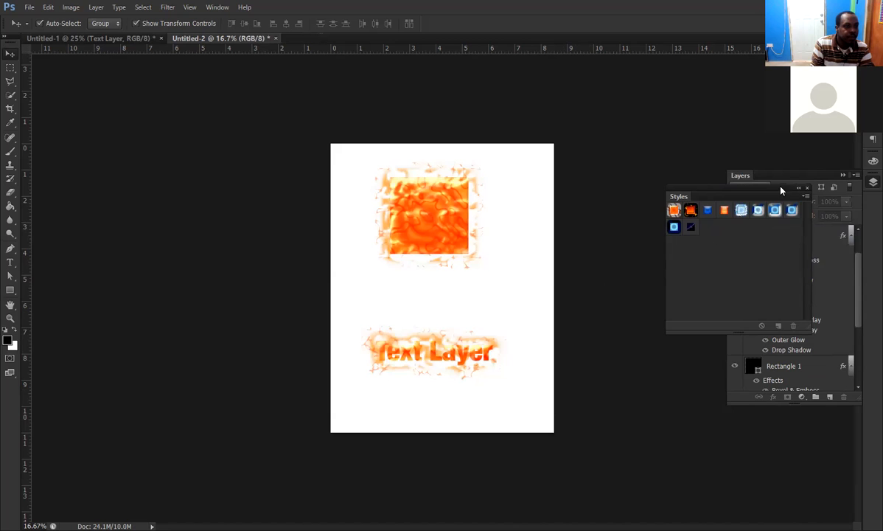
Move the Styles panel clear of the Layers panel, extend the layer list, and toggle the visibility of the rectangle's effects
drag(679, 196, 583, 90)
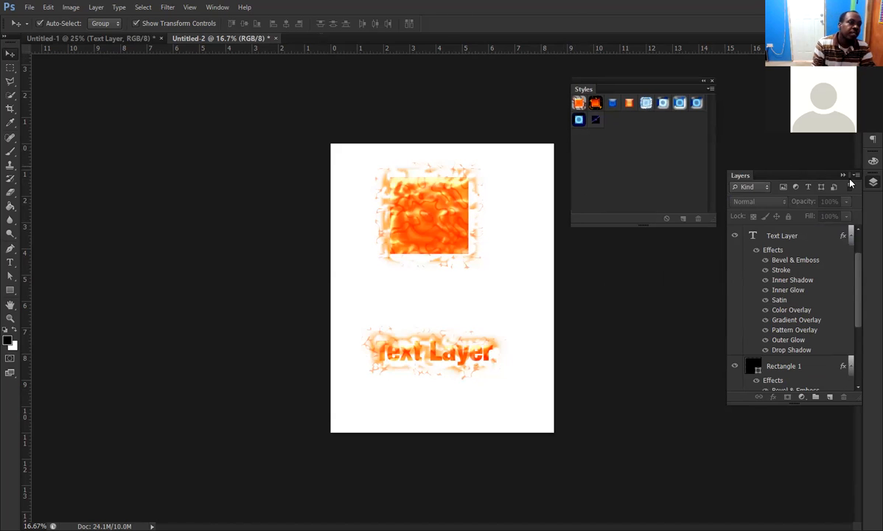
click(438, 209)
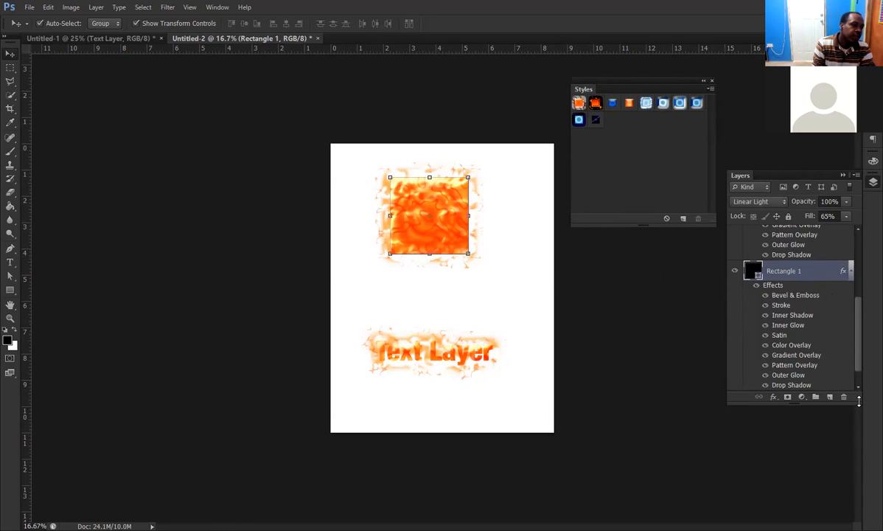
drag(859, 402, 867, 459)
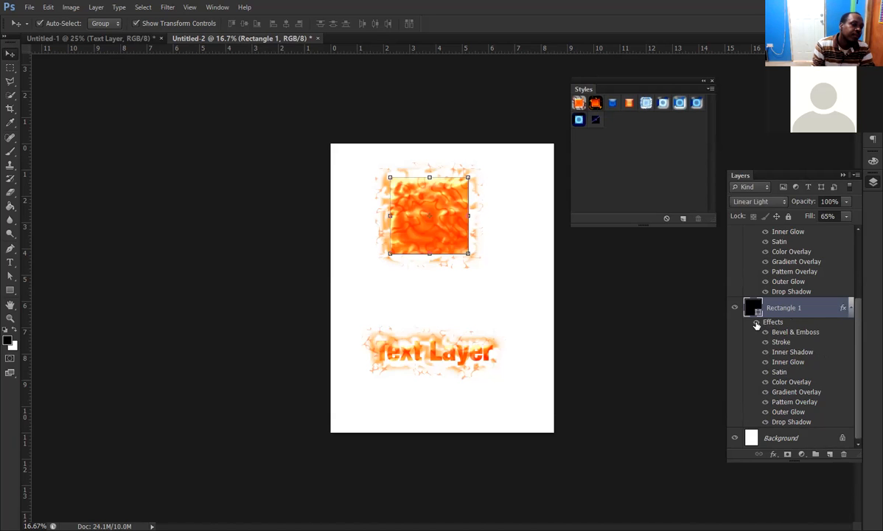
click(757, 324)
click(757, 323)
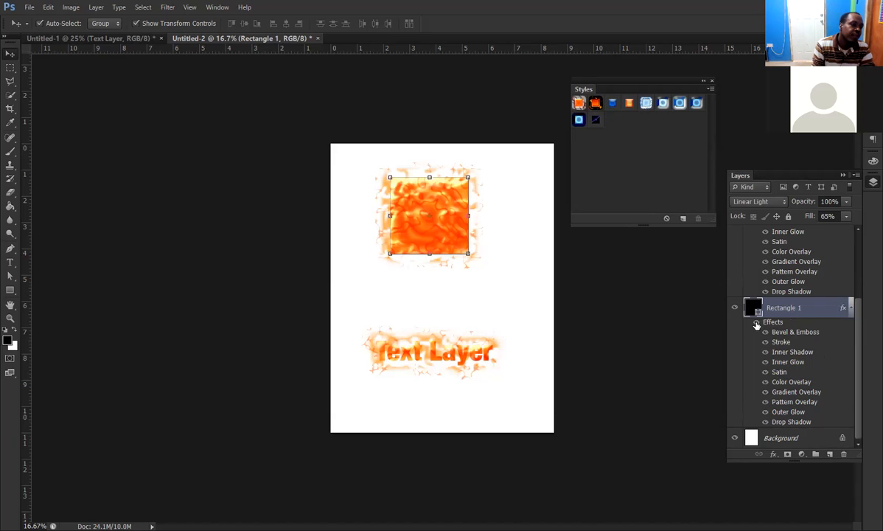
Open the rectangle's layer style settings beside the artwork and turn off all its effects, from Drop Shadow through Bevel & Emboss
double_click(800, 334)
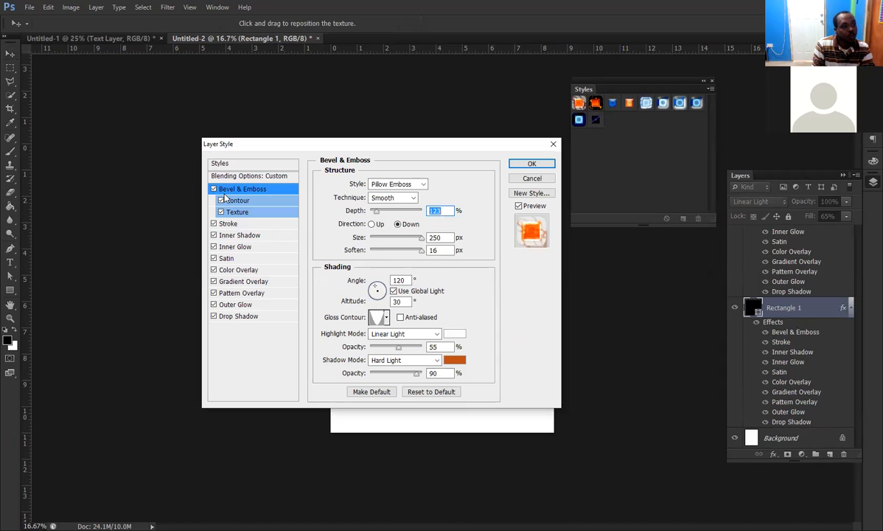
drag(334, 150, 705, 188)
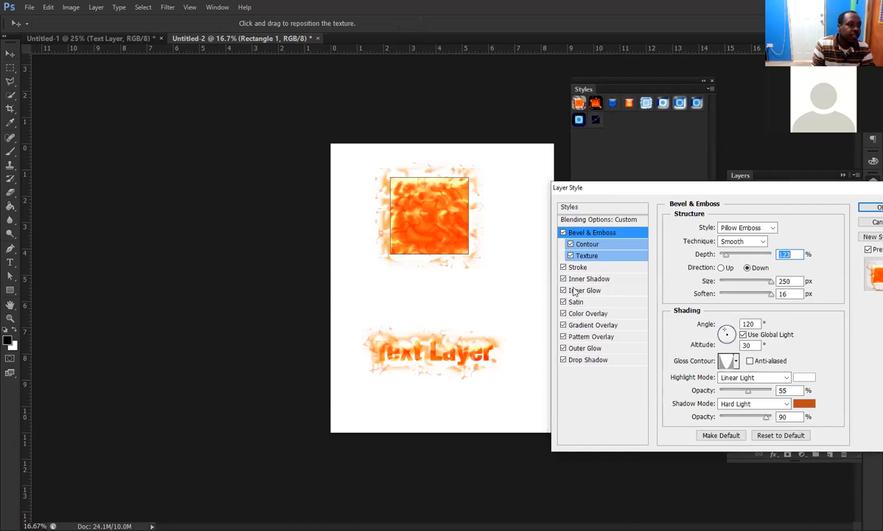
click(563, 360)
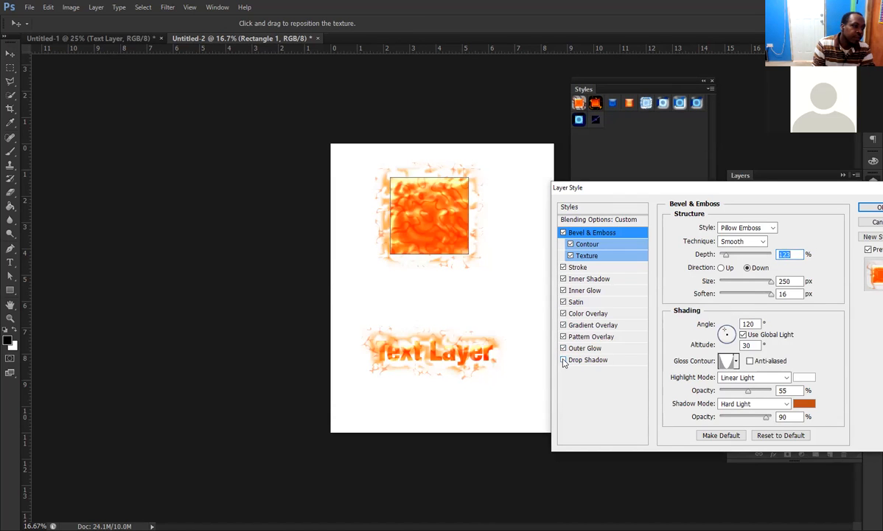
click(564, 360)
click(563, 336)
click(563, 325)
click(563, 313)
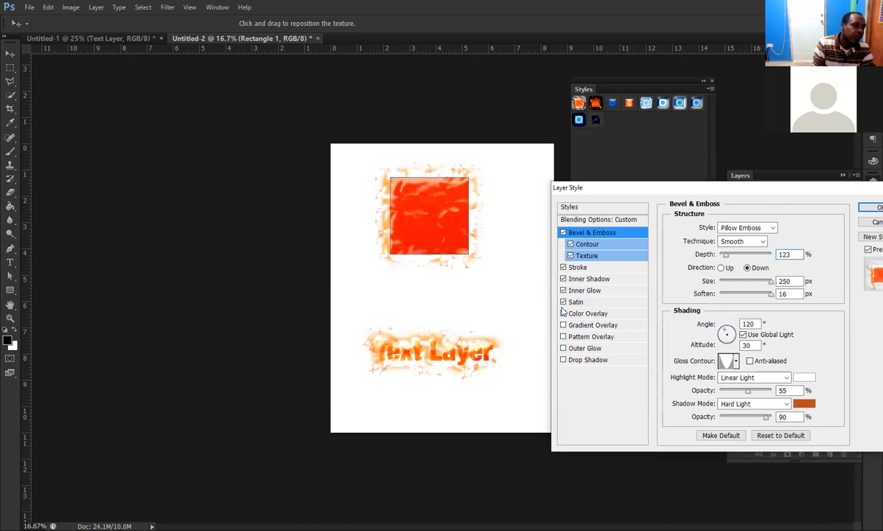
click(563, 303)
click(563, 267)
click(571, 256)
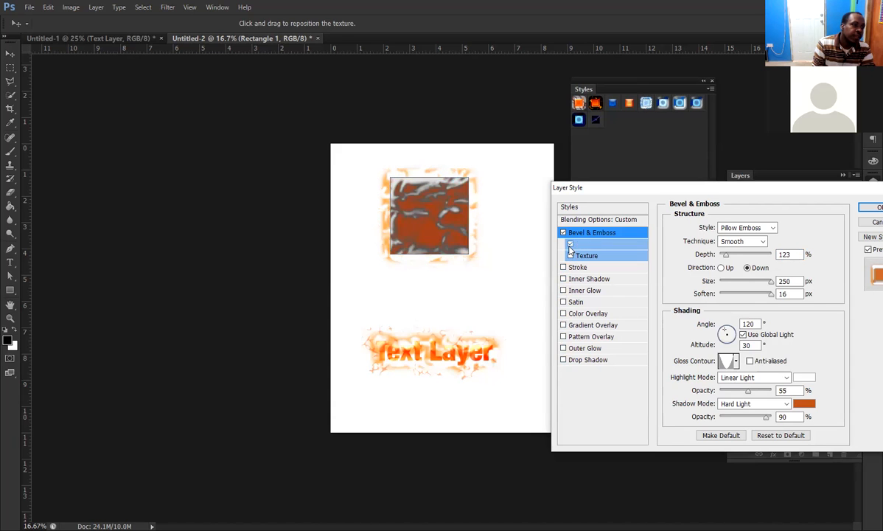
click(563, 233)
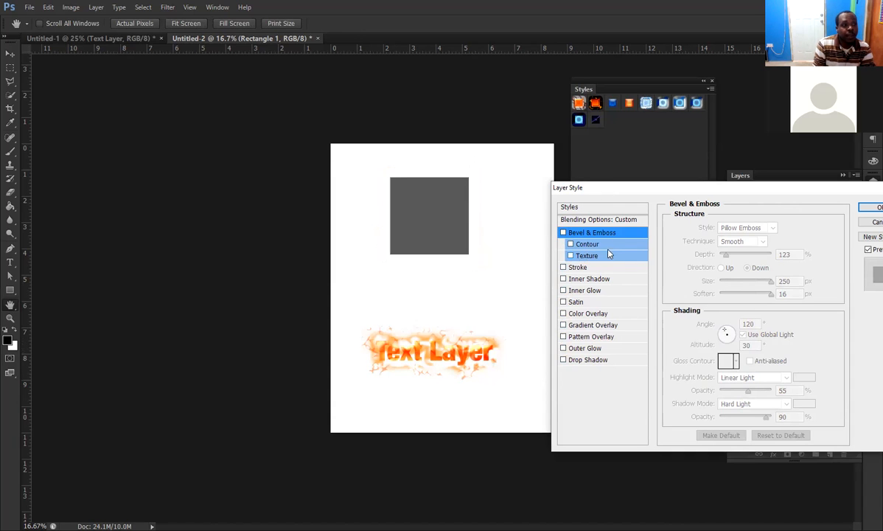
Turn Bevel & Emboss back on for the rectangle, try Outer Bevel, and set the bevel style to Inner Bevel
click(564, 233)
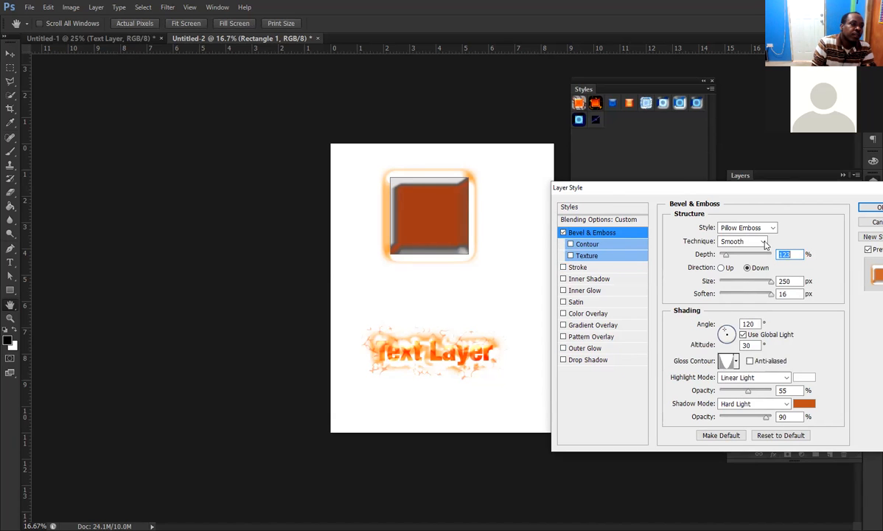
click(564, 233)
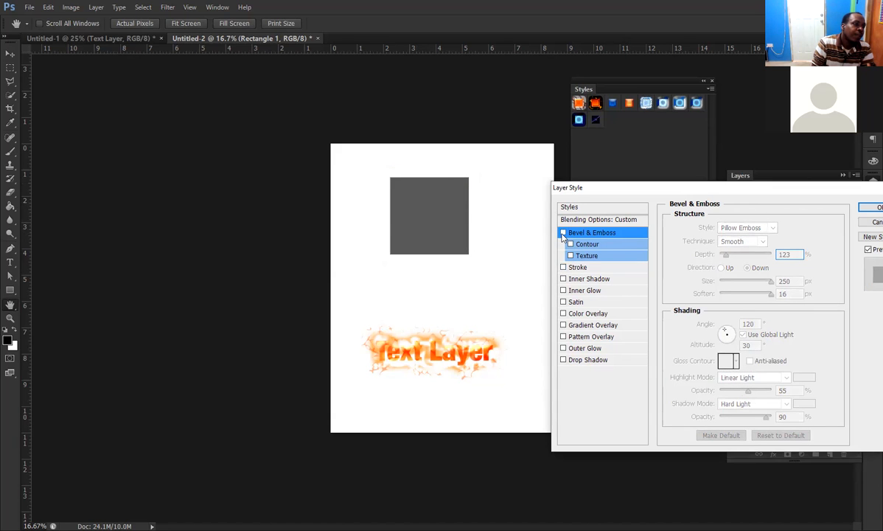
click(563, 233)
click(770, 228)
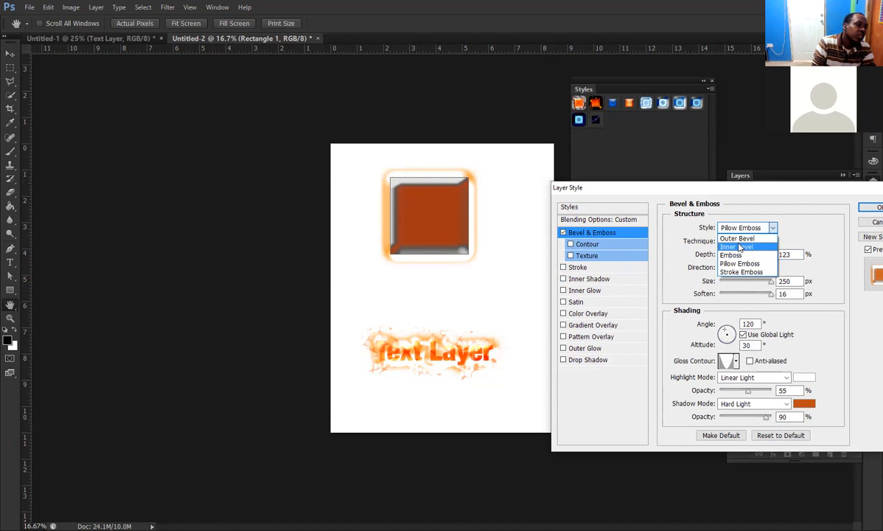
click(737, 238)
click(771, 228)
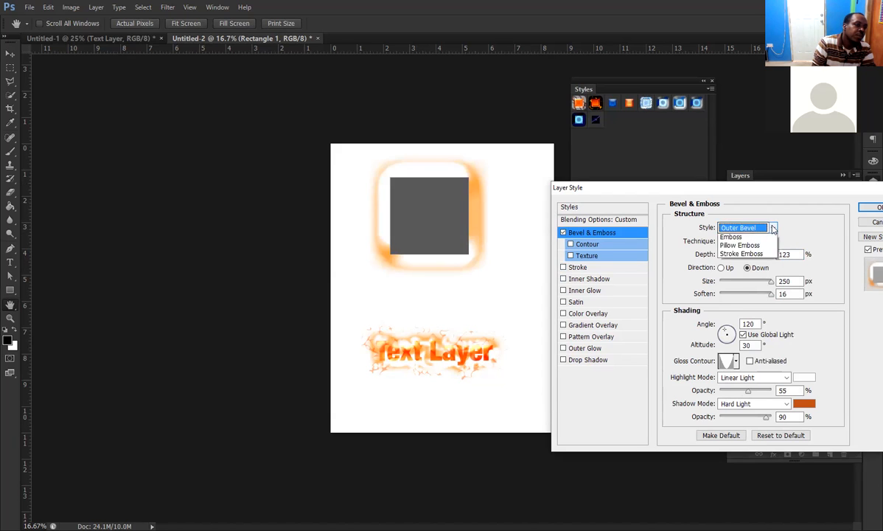
click(737, 247)
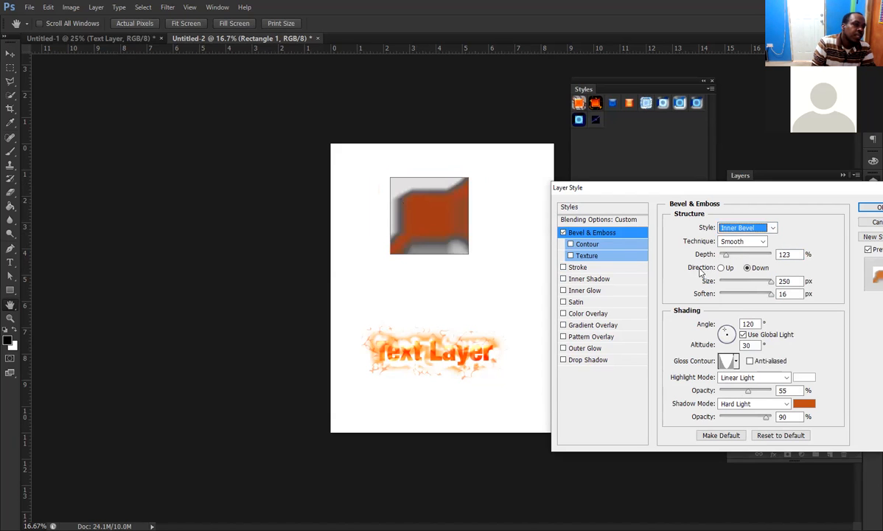
Try lower Size and Soften values for the rectangle's inner bevel and return them to 250 px and 16 px
drag(772, 284, 739, 284)
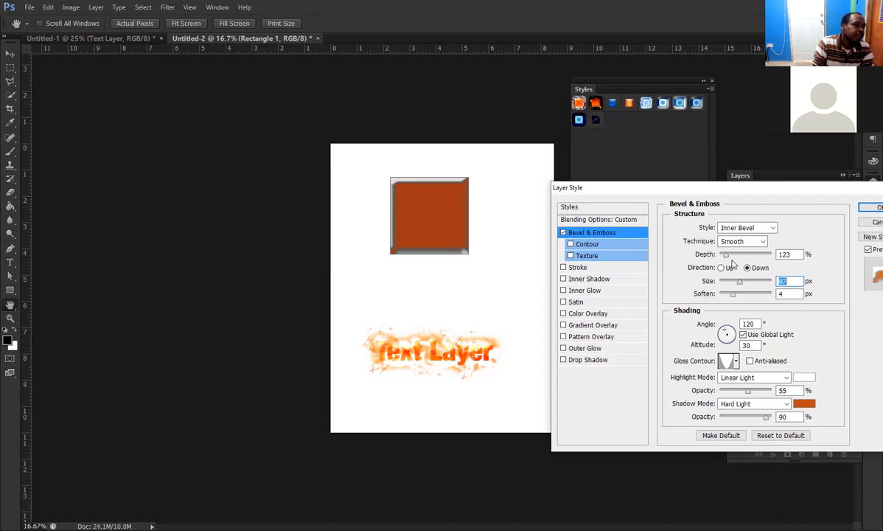
drag(735, 295, 750, 283)
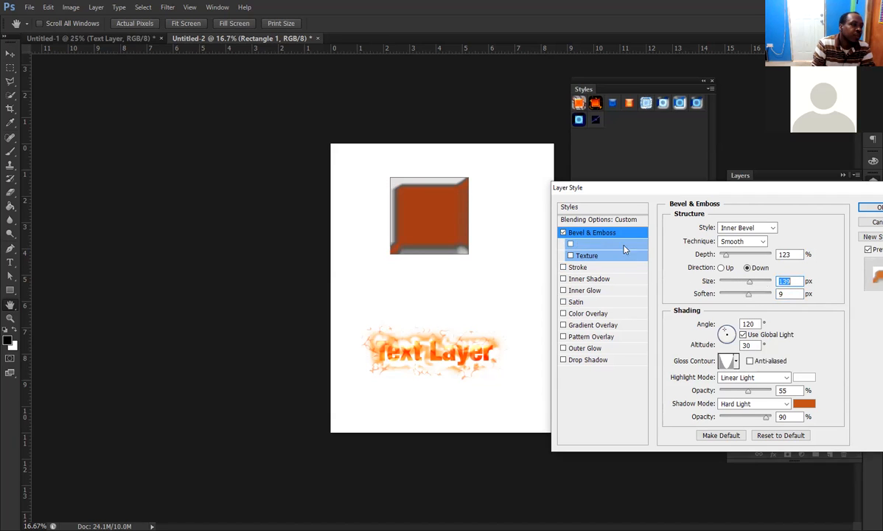
drag(749, 283, 772, 295)
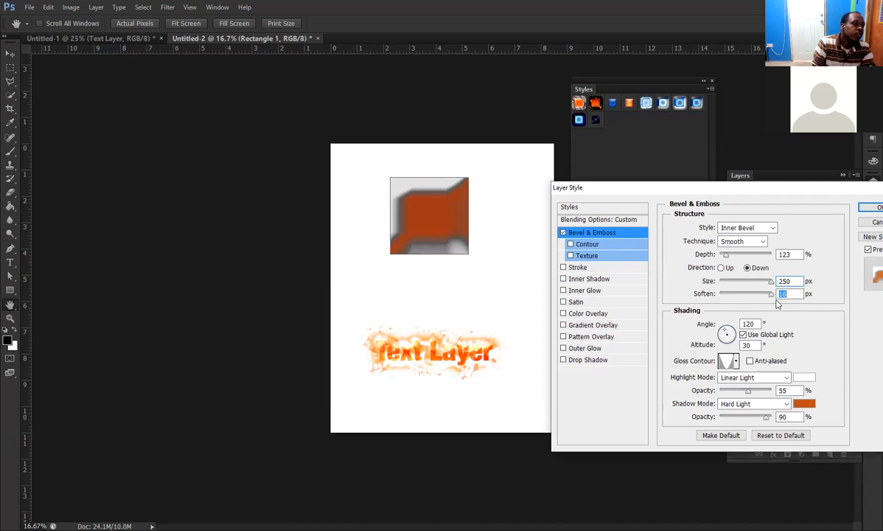
Enable Contour and Texture for the rectangle's bevel, toggling Texture to compare the effect
click(570, 244)
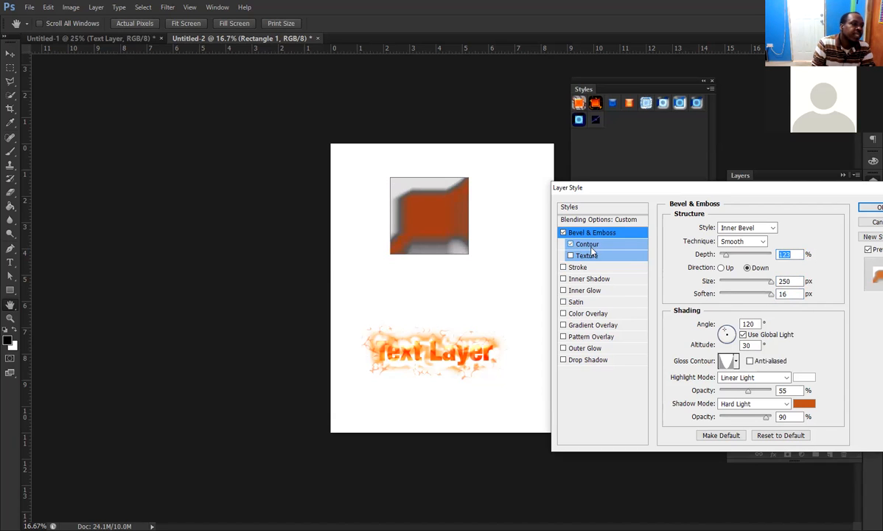
click(591, 248)
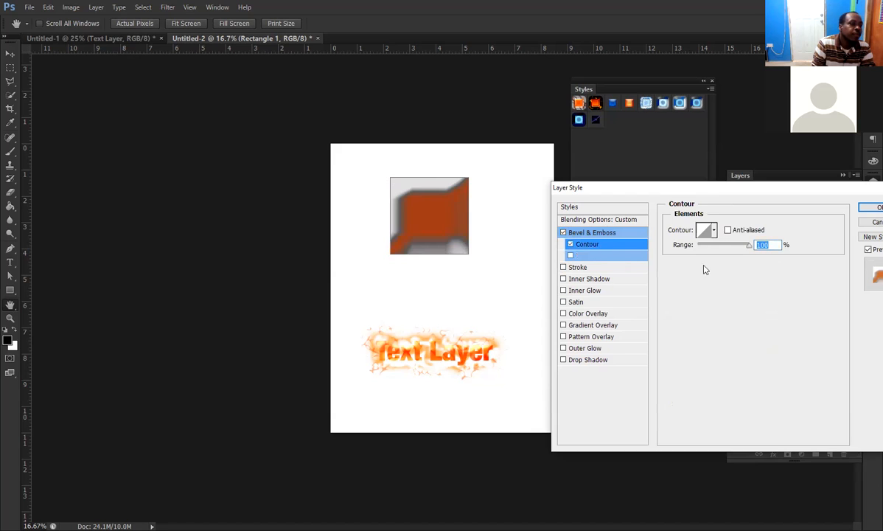
click(570, 255)
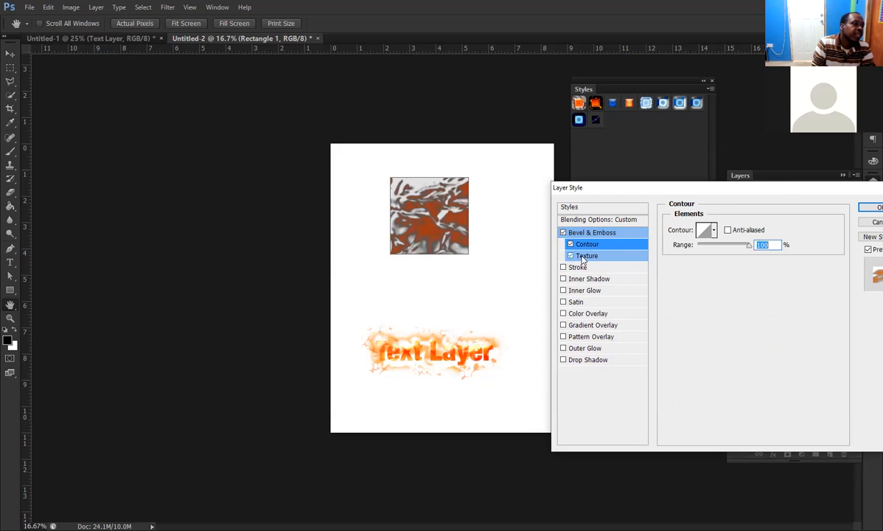
click(571, 255)
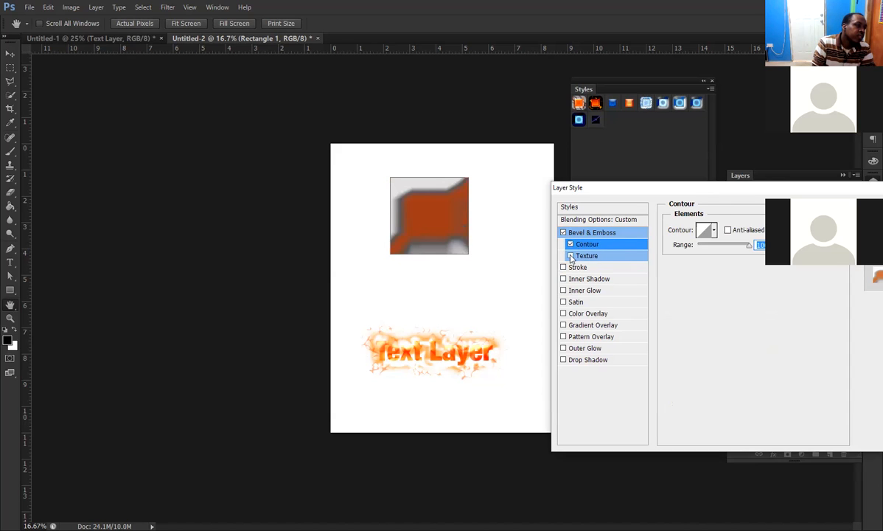
click(571, 256)
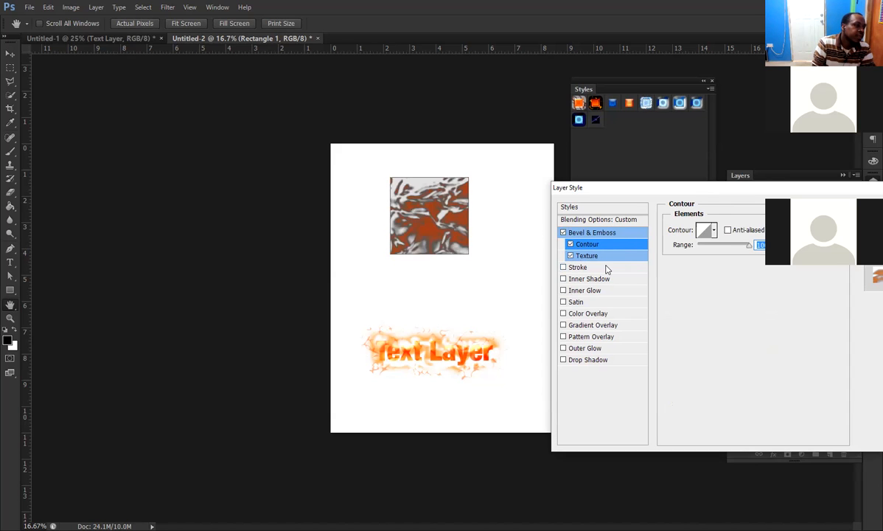
Turn on the rectangle's Stroke effect, toggling it off and on to compare the result
click(564, 268)
click(564, 268)
click(564, 267)
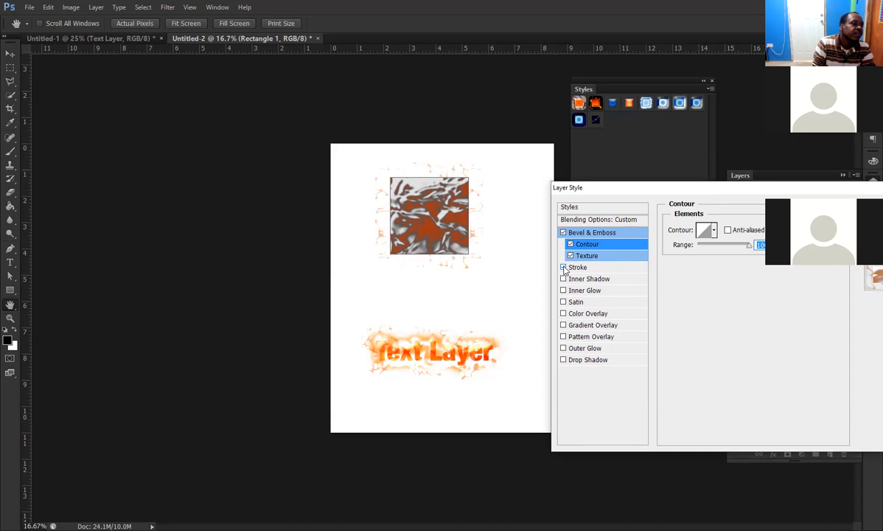
click(563, 268)
click(565, 268)
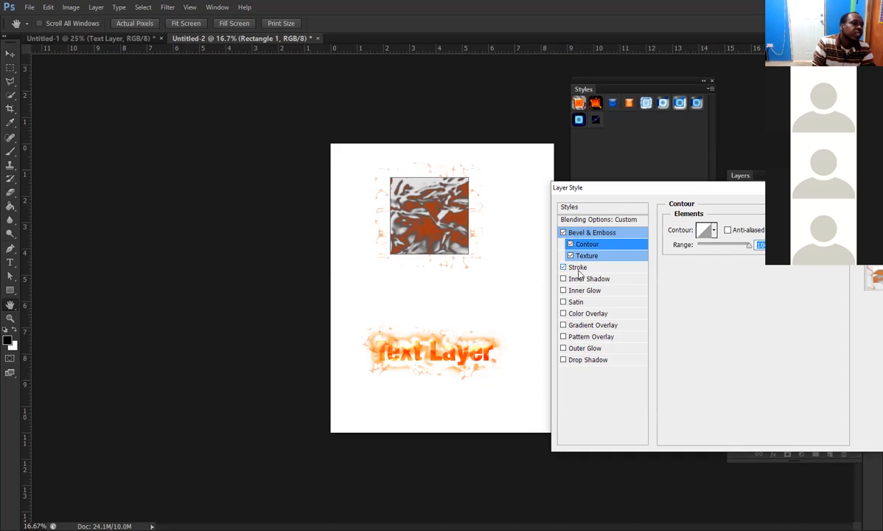
Switch the rectangle's Stroke fill type from Pattern to Color
click(579, 268)
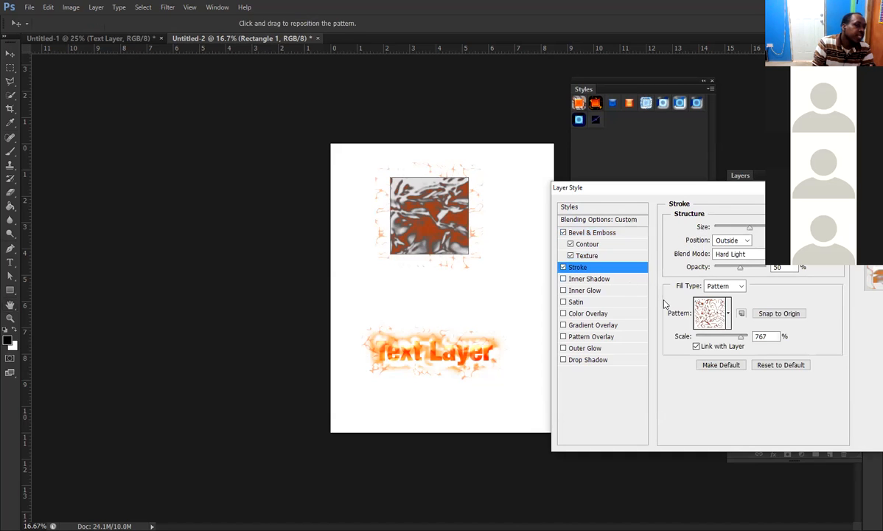
click(728, 314)
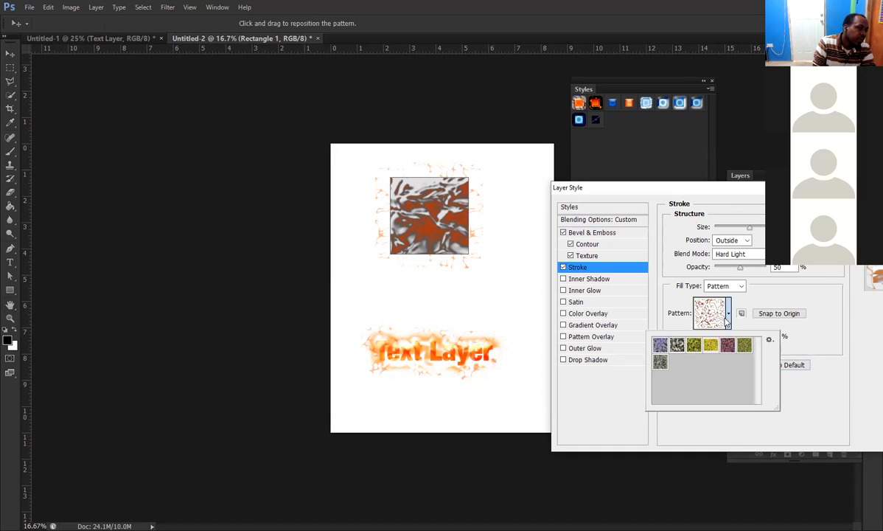
click(743, 287)
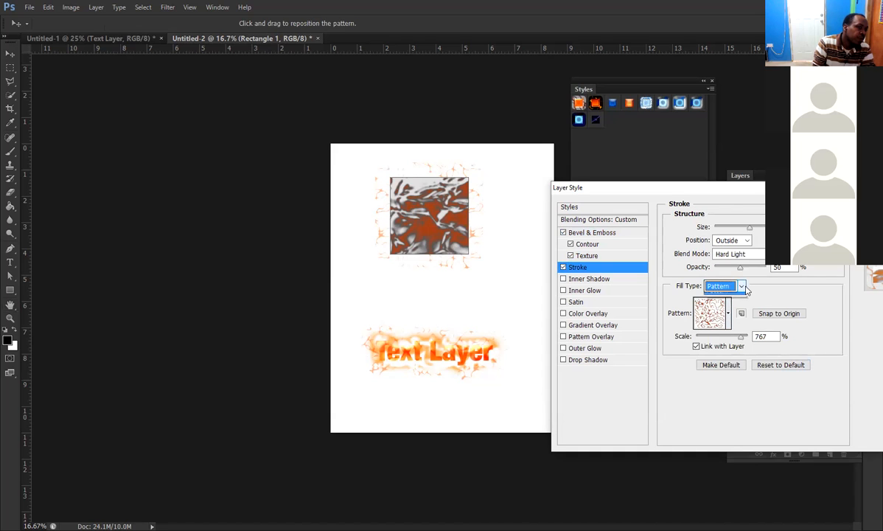
click(745, 288)
click(726, 298)
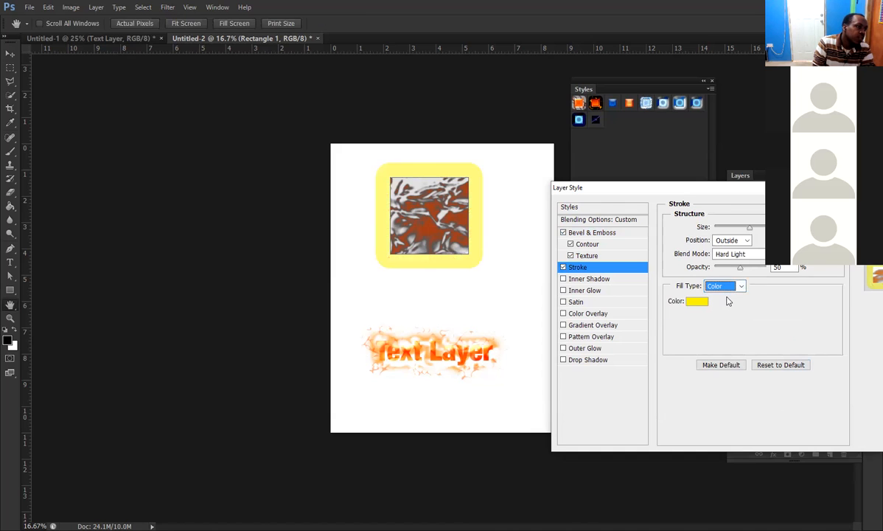
Set the rectangle's stroke color to black
click(691, 303)
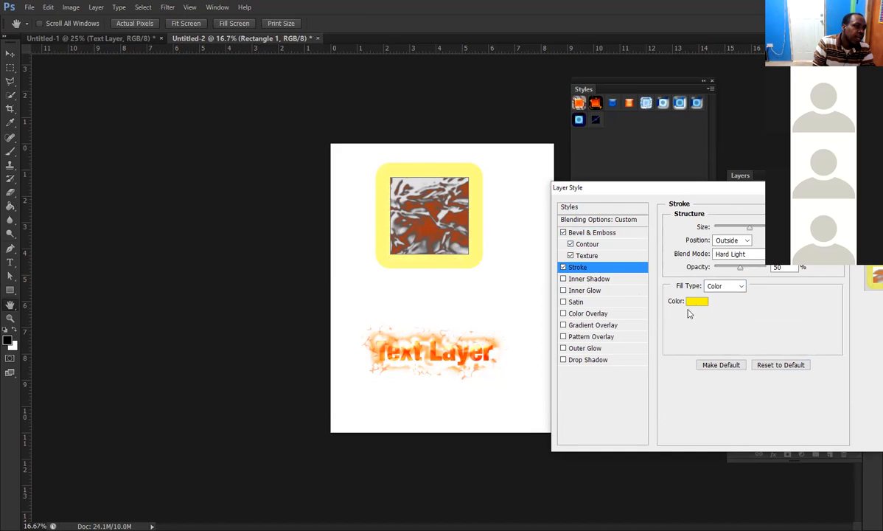
click(460, 399)
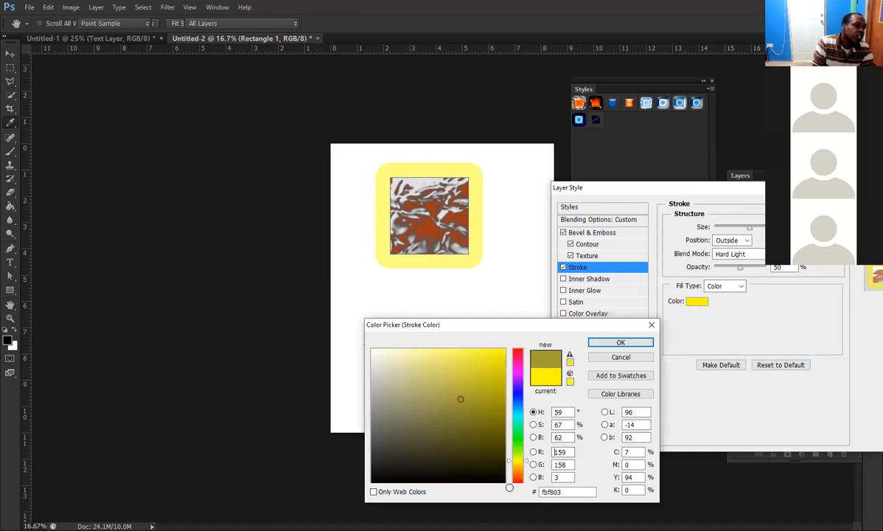
drag(488, 465, 508, 486)
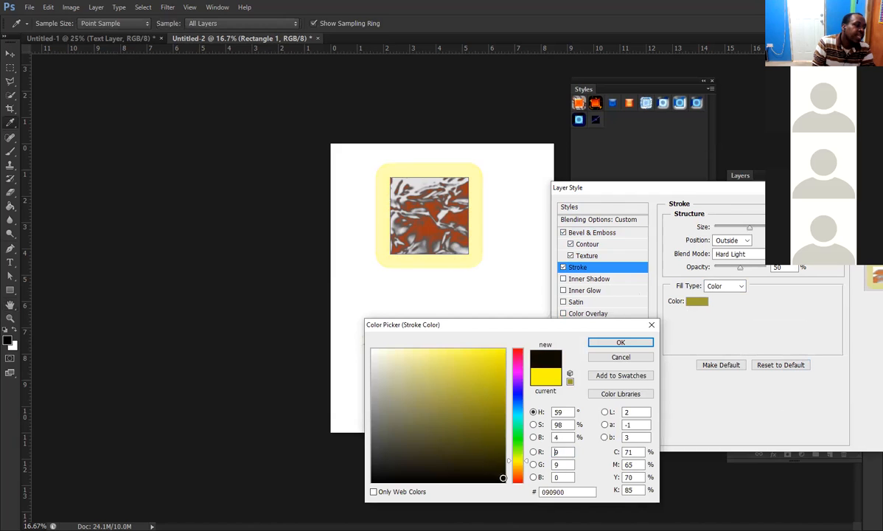
click(620, 343)
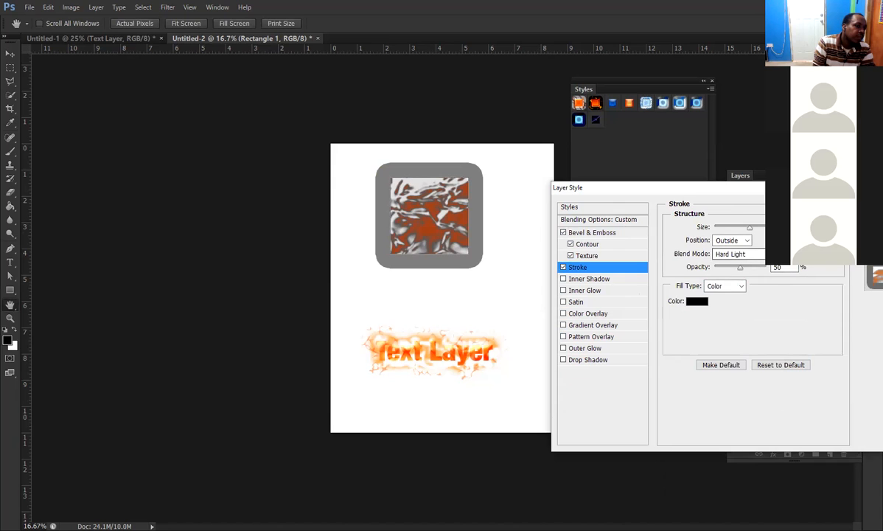
Make the rectangle's stroke thinner, with Normal blend mode and 100% opacity
click(737, 254)
click(727, 257)
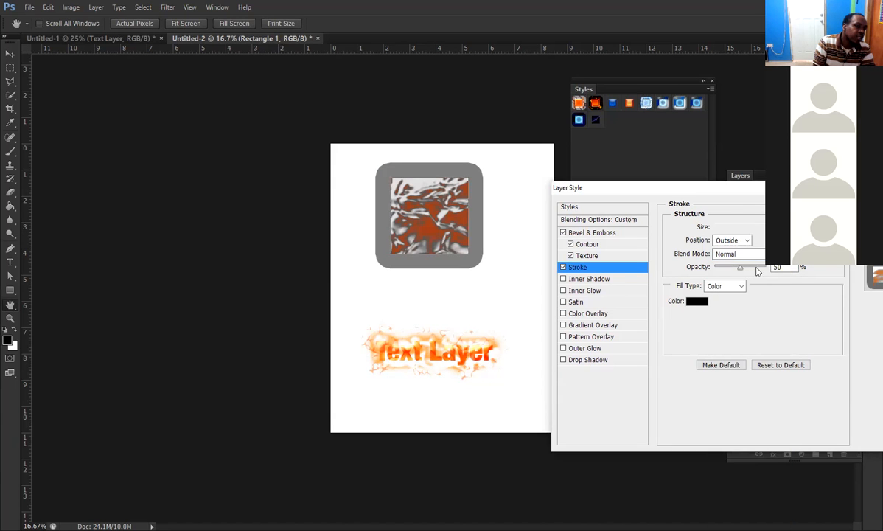
drag(739, 267, 770, 267)
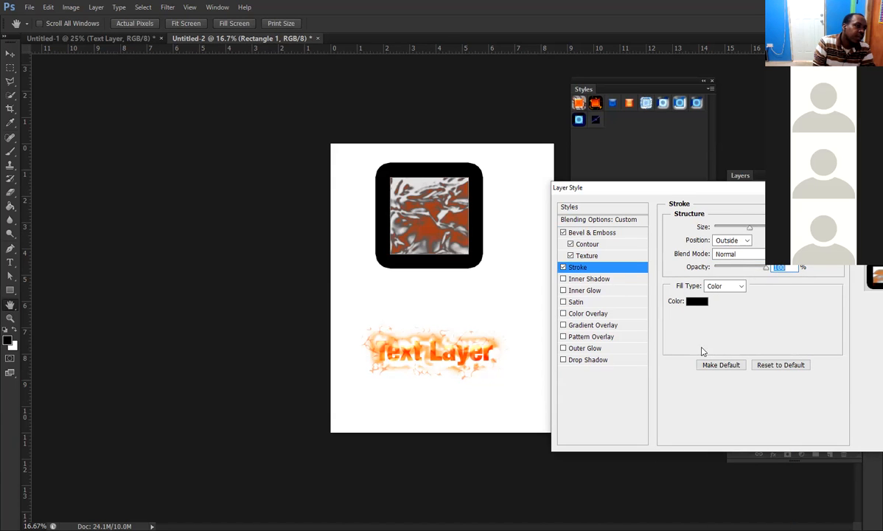
mouse_move(751, 229)
mouse_down()
mouse_move(715, 232)
mouse_move(740, 233)
mouse_move(719, 232)
mouse_move(735, 242)
mouse_up()
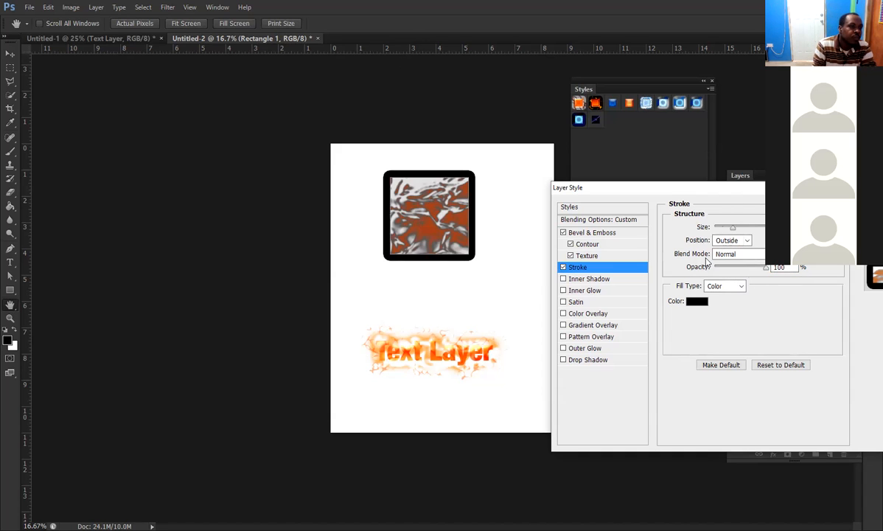
Recolor the rectangle's stroke to a bright red
click(695, 303)
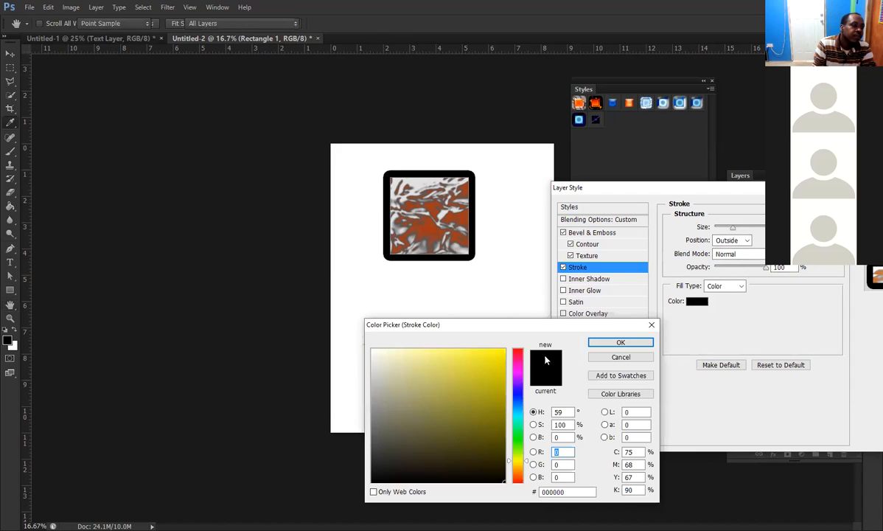
click(486, 367)
drag(519, 383, 516, 349)
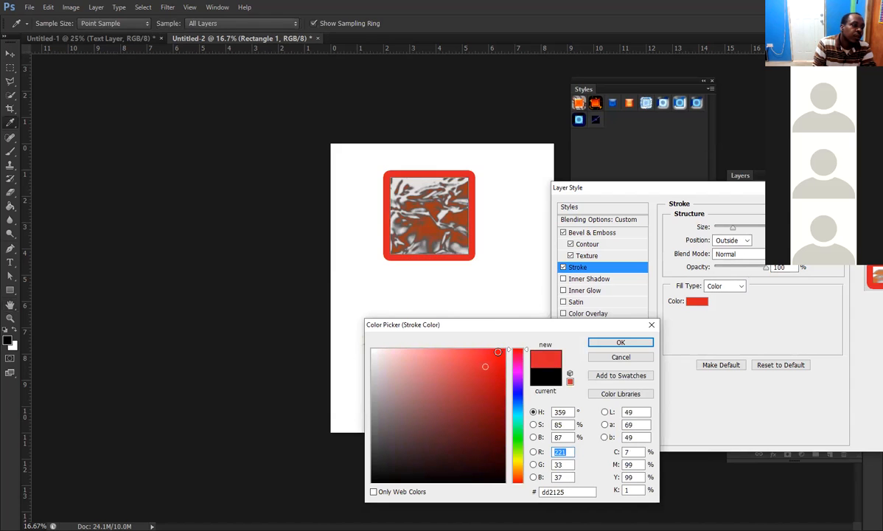
click(621, 342)
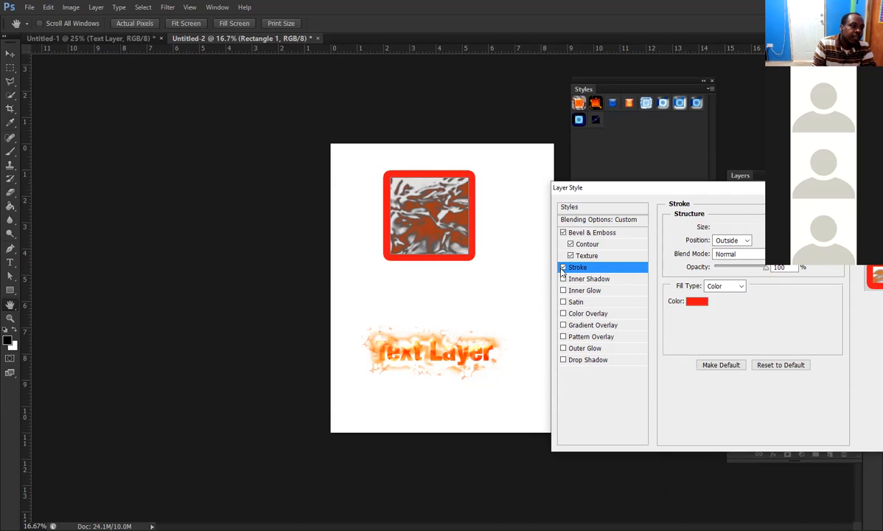
Turn off Stroke, Bevel & Emboss and its Texture for the rectangle, and enable Inner Shadow with its settings shown
click(563, 267)
click(563, 232)
click(571, 255)
click(564, 278)
click(590, 278)
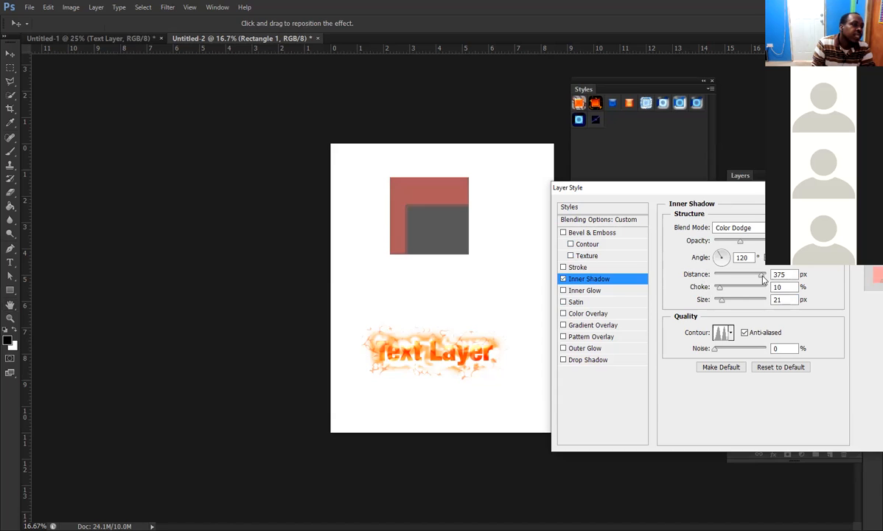
Set the rectangle's inner shadow distance to 258 px and change the shadow color to black
mouse_move(763, 277)
mouse_down()
mouse_move(734, 282)
mouse_move(760, 277)
mouse_up()
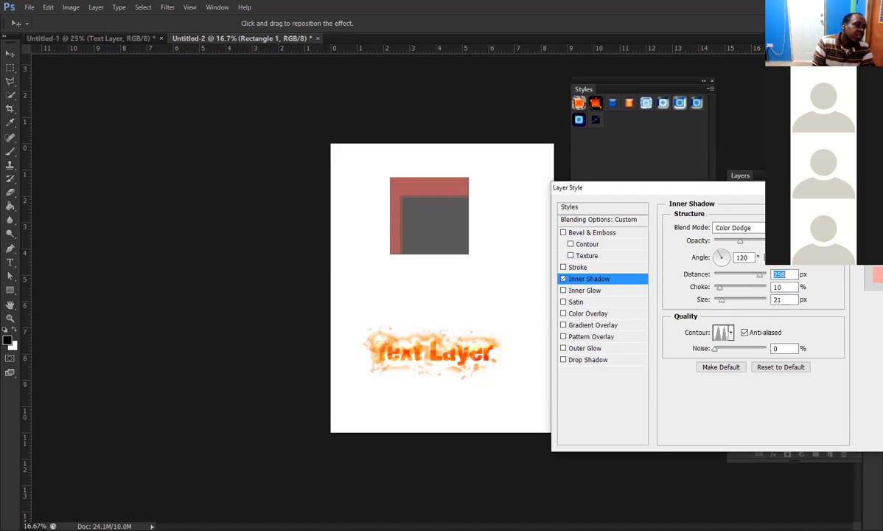
click(793, 228)
click(474, 396)
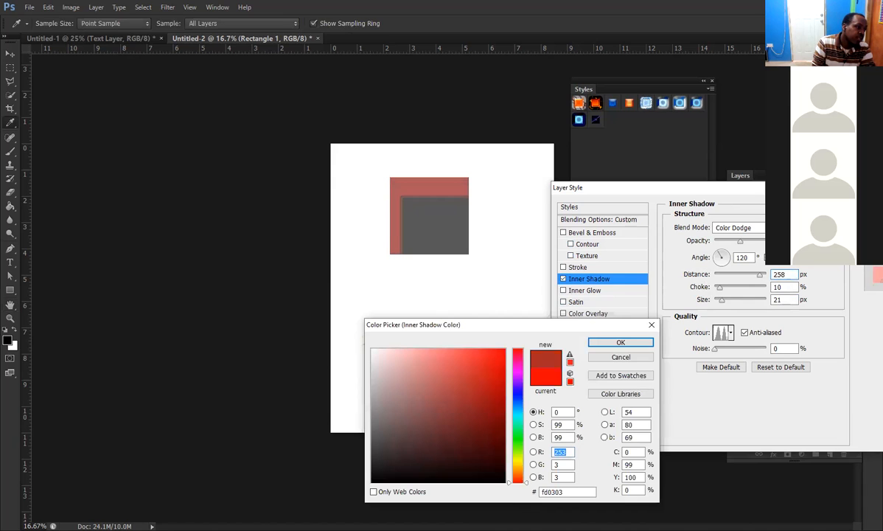
drag(496, 480, 504, 481)
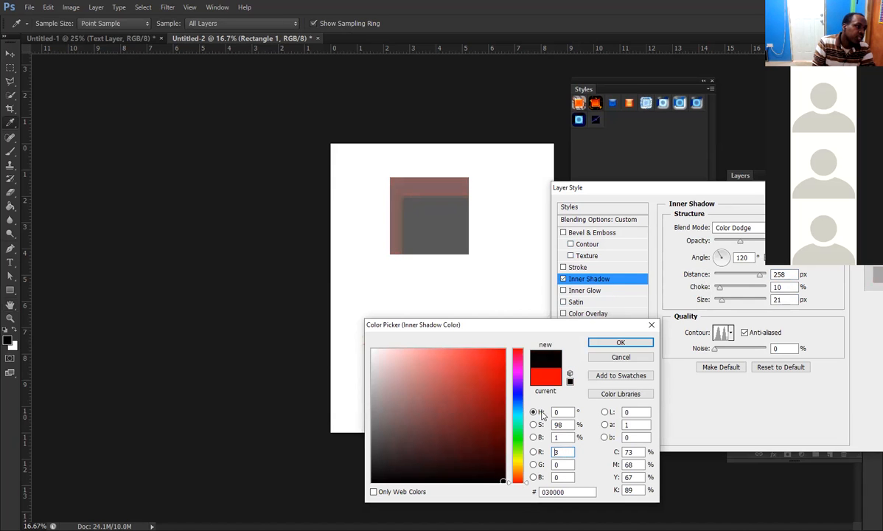
click(621, 342)
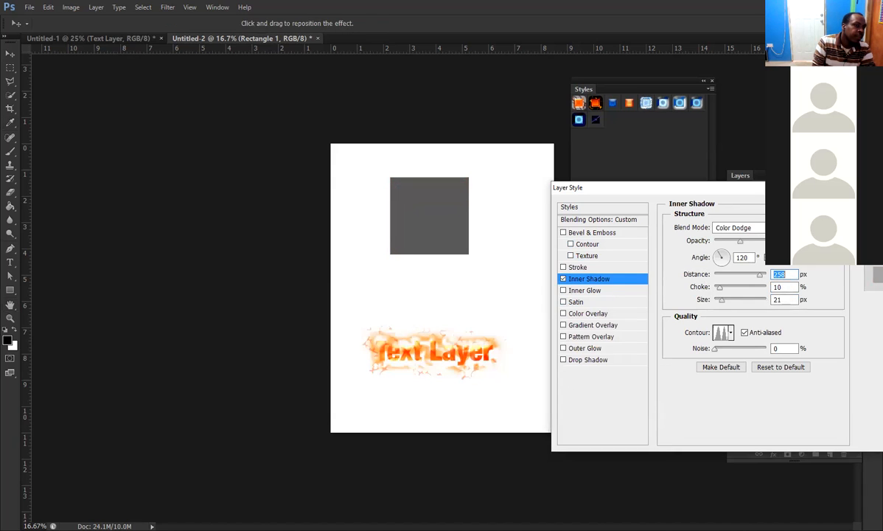
Set the inner shadow's blend mode to Normal, toggling the effect off and on to compare the result
click(737, 228)
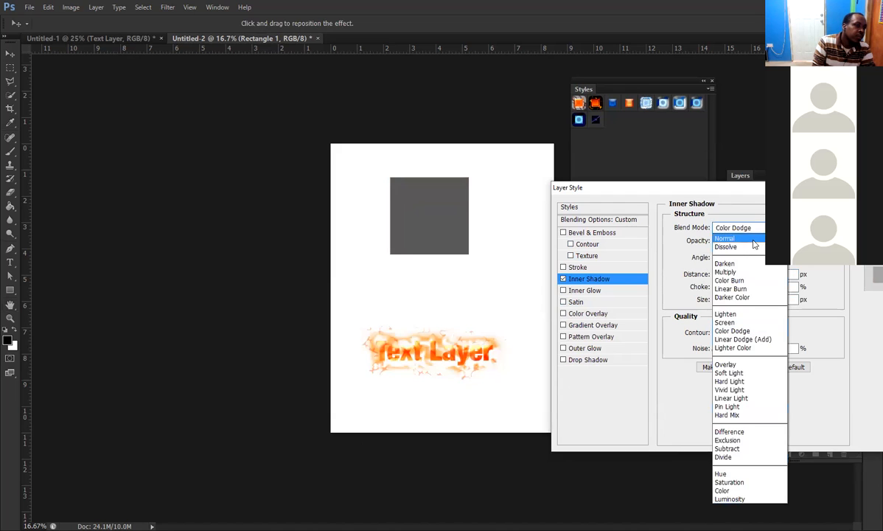
click(737, 244)
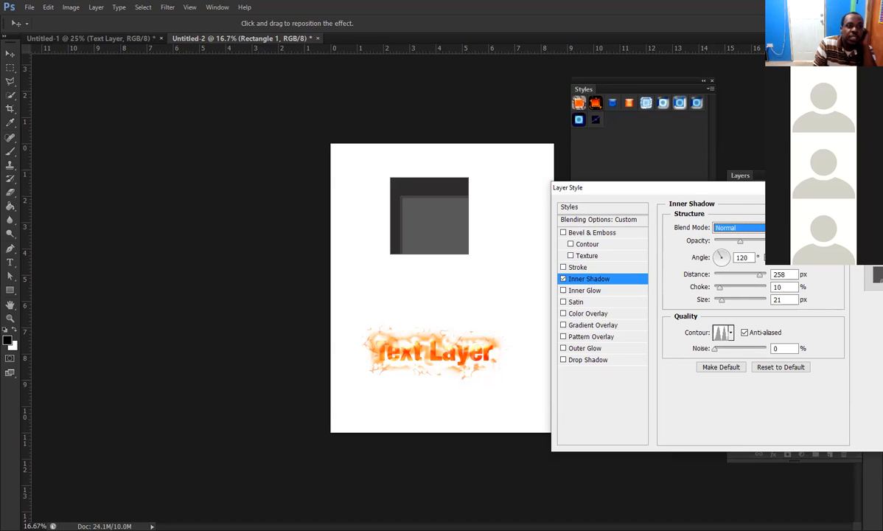
drag(787, 193, 665, 173)
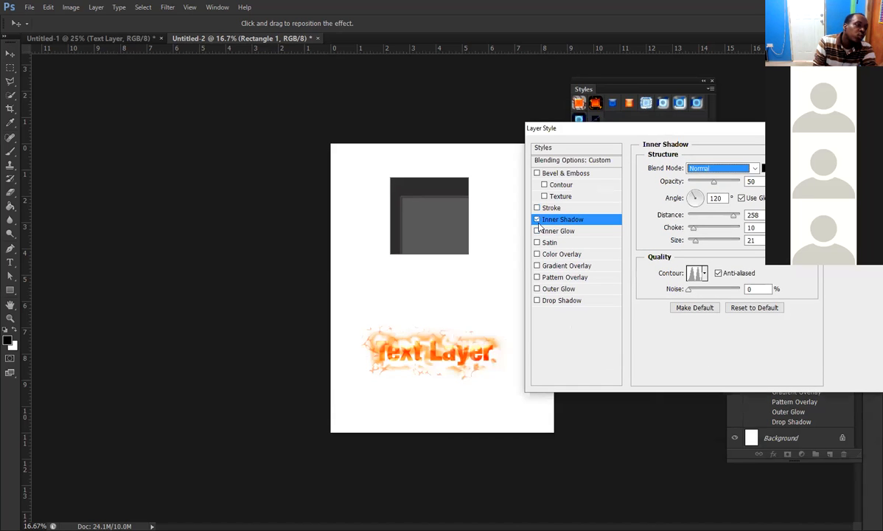
click(536, 219)
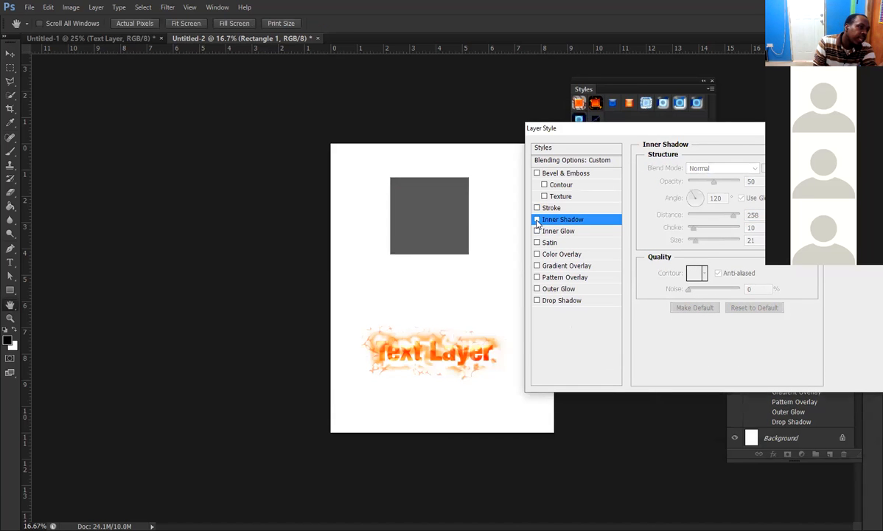
click(537, 220)
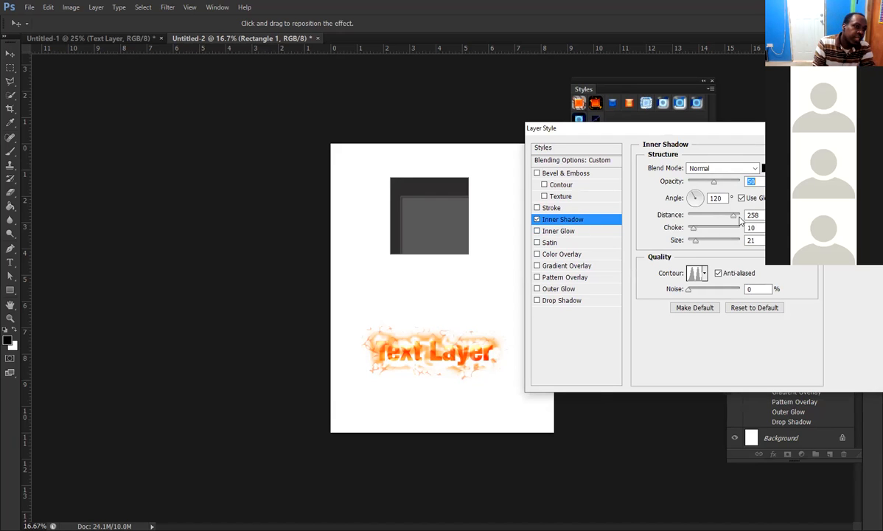
Adjust the inner shadow to a distance of 20 px, a size of 54 px and a choke of 21%
drag(734, 218, 699, 214)
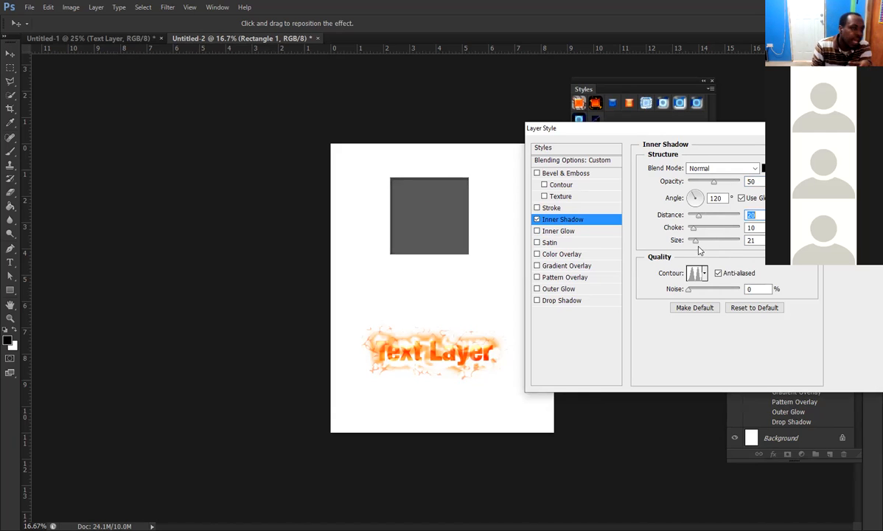
drag(695, 243, 704, 240)
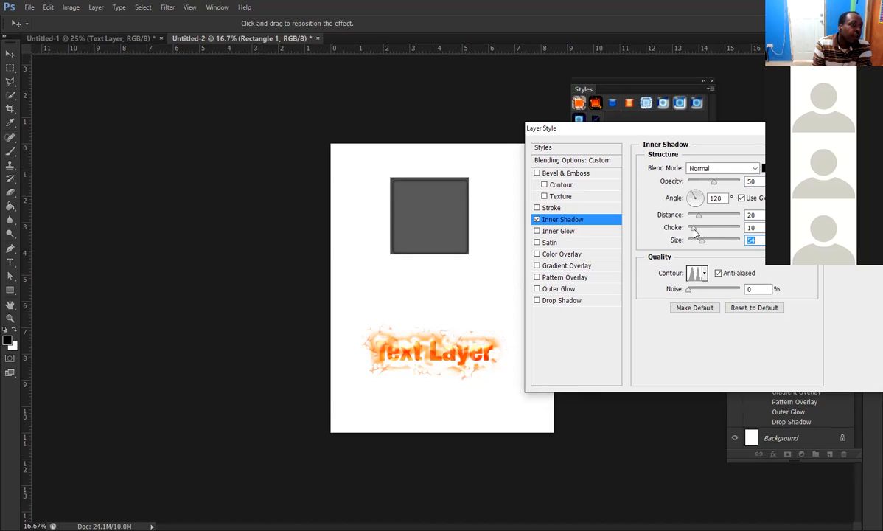
drag(693, 230, 702, 231)
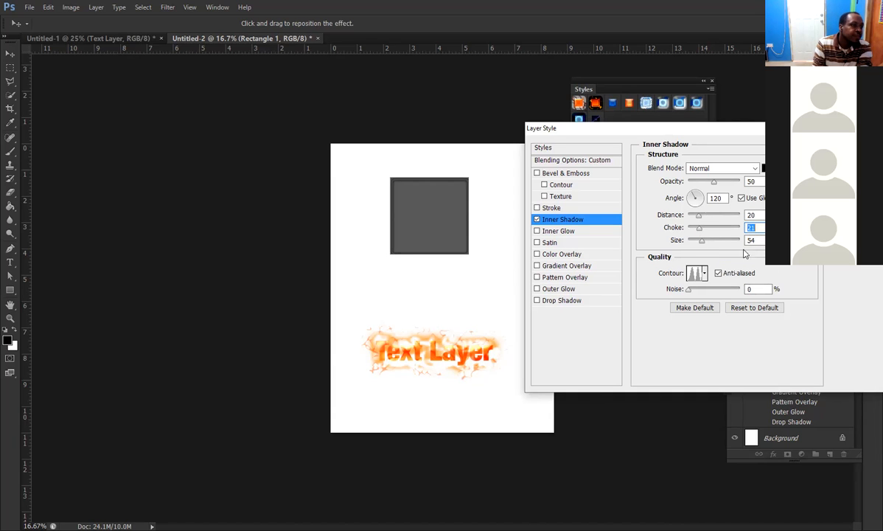
Replace the rectangle's Inner Shadow with an Inner Glow that uses the Normal blend mode
click(538, 220)
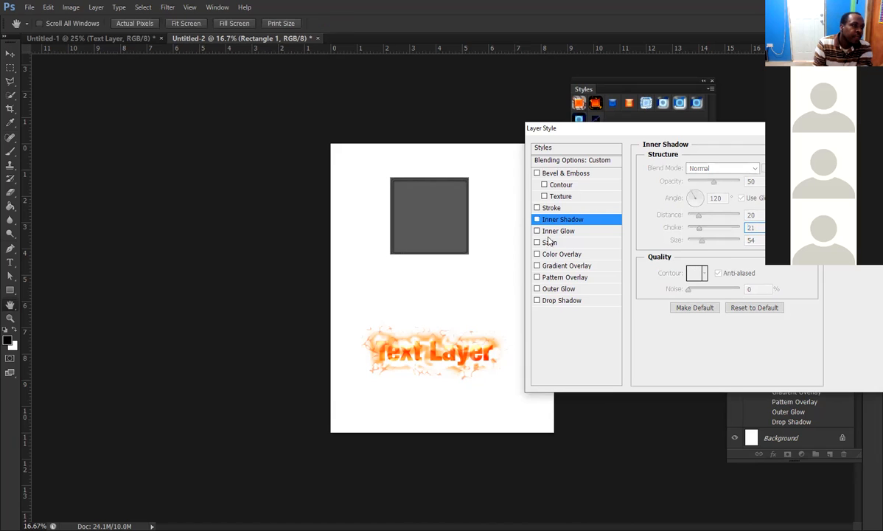
click(565, 231)
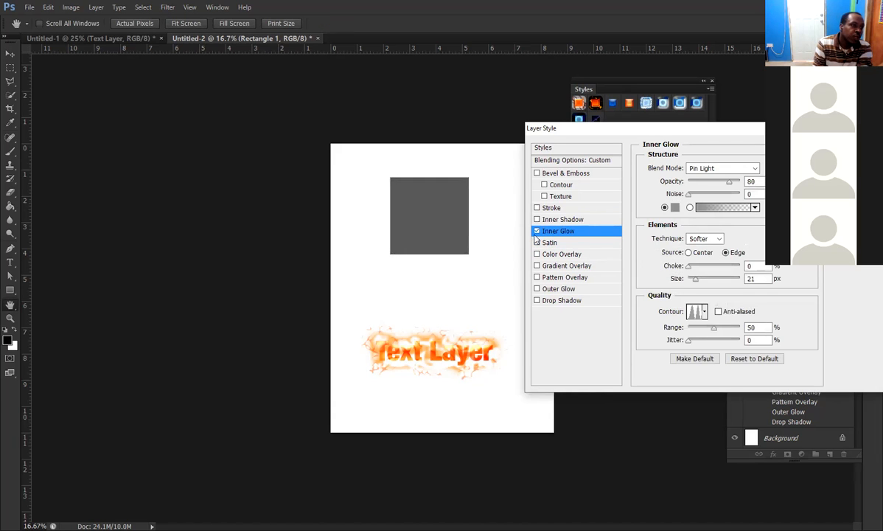
click(712, 167)
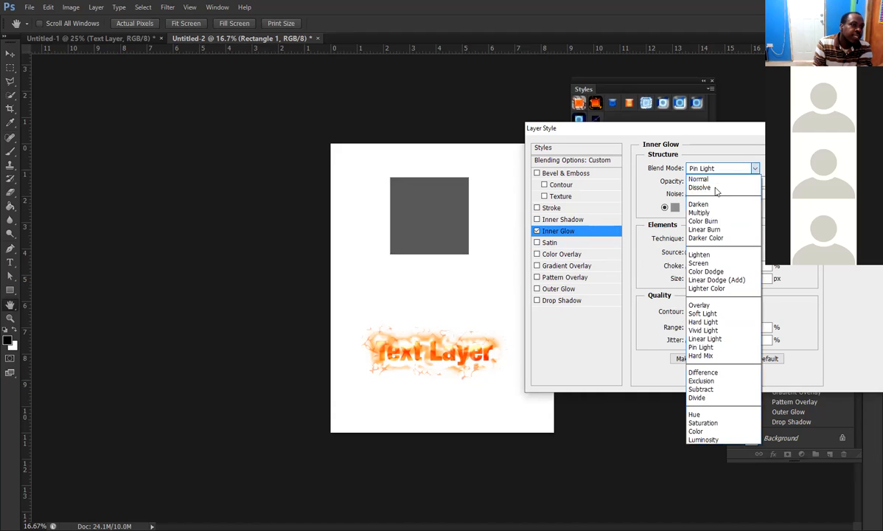
click(706, 179)
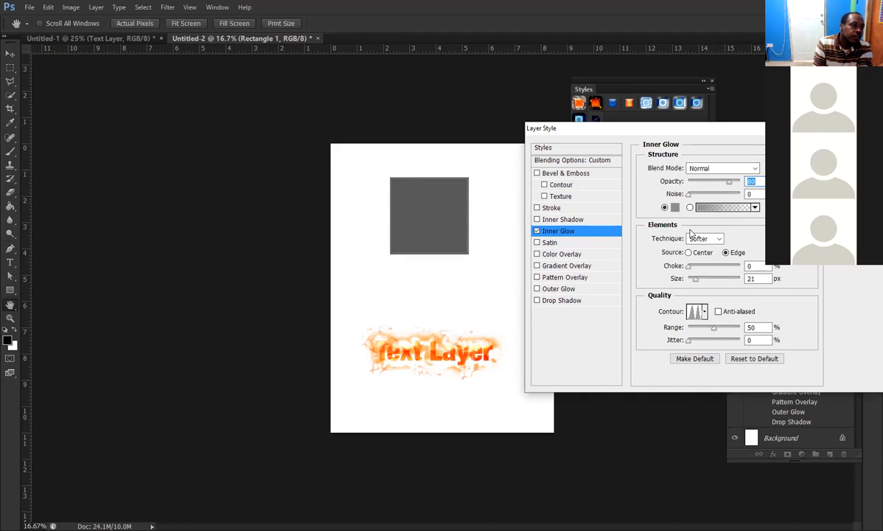
Set the rectangle's inner glow color to pure red (ff0000)
click(675, 208)
click(506, 352)
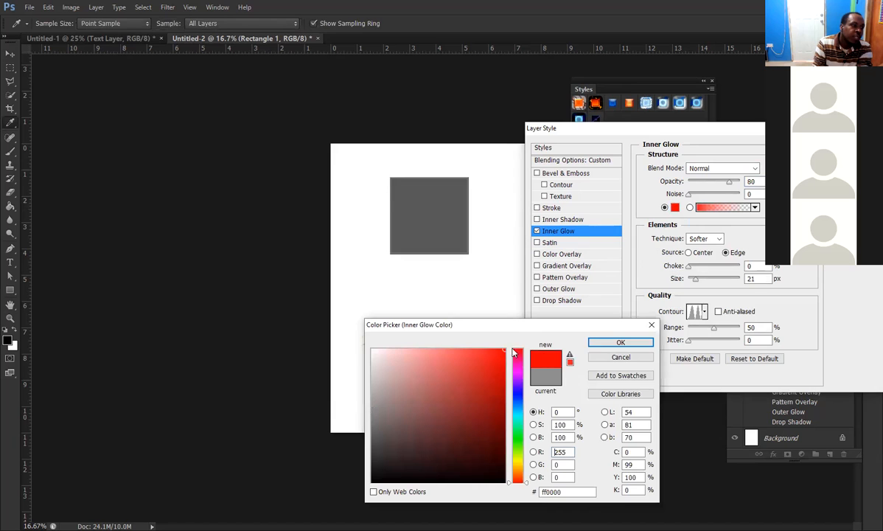
click(621, 342)
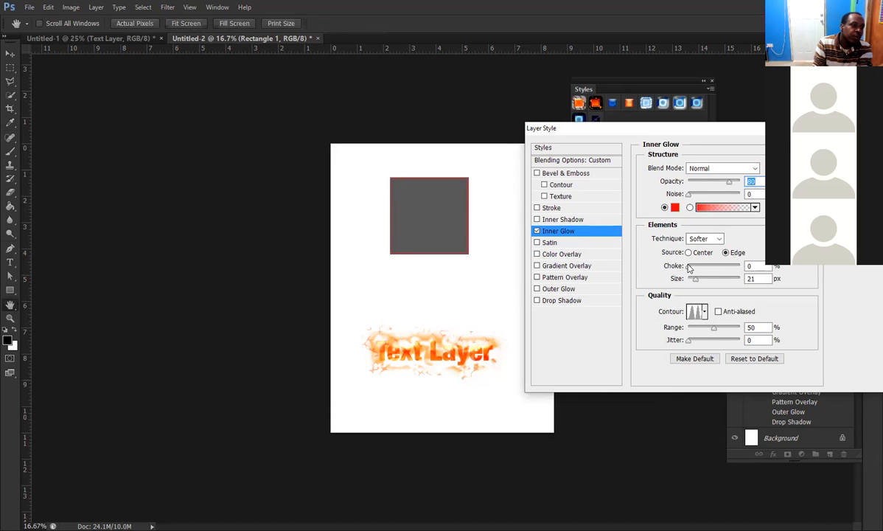
Set the rectangle's inner glow size to 106 px and give it the linear contour
drag(699, 282, 710, 288)
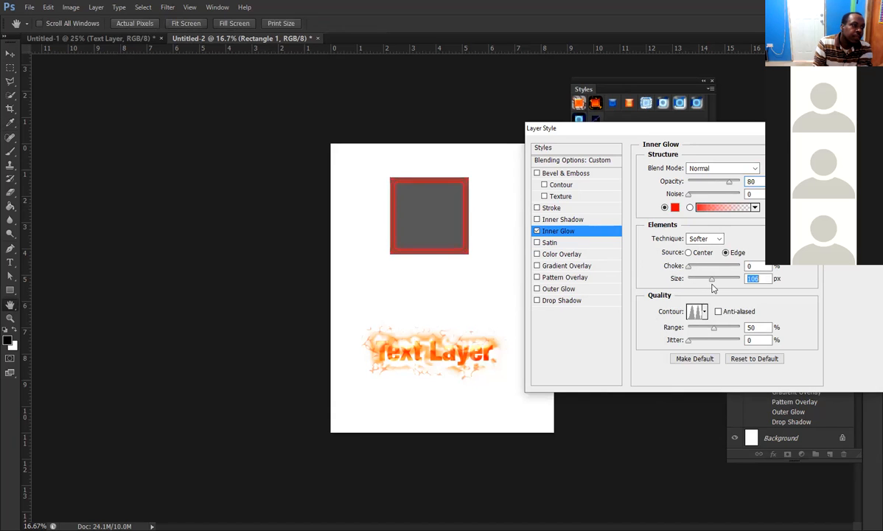
click(705, 312)
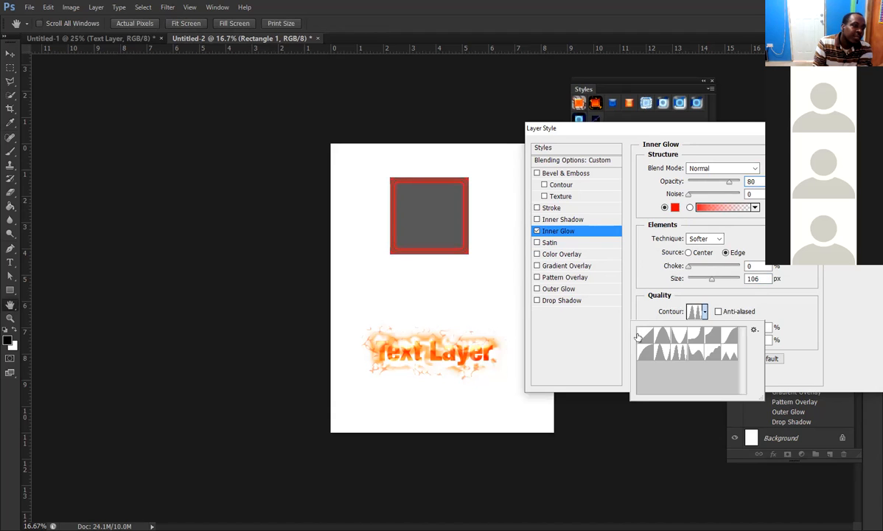
click(652, 332)
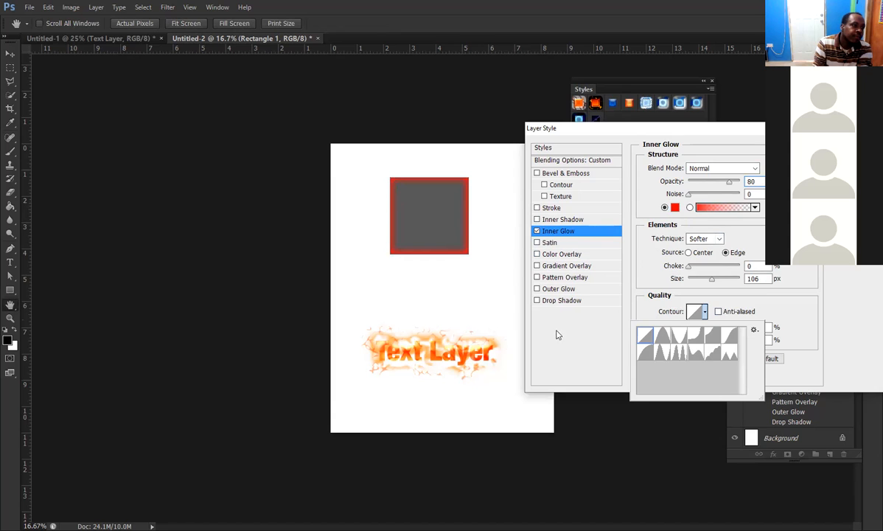
Replace the rectangle's Inner Glow with the Satin effect and show the Satin settings
click(538, 233)
click(537, 243)
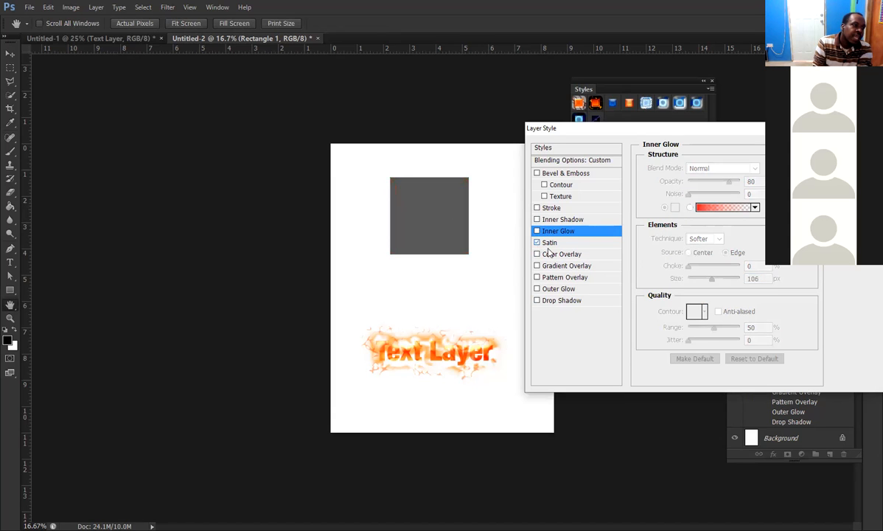
click(564, 243)
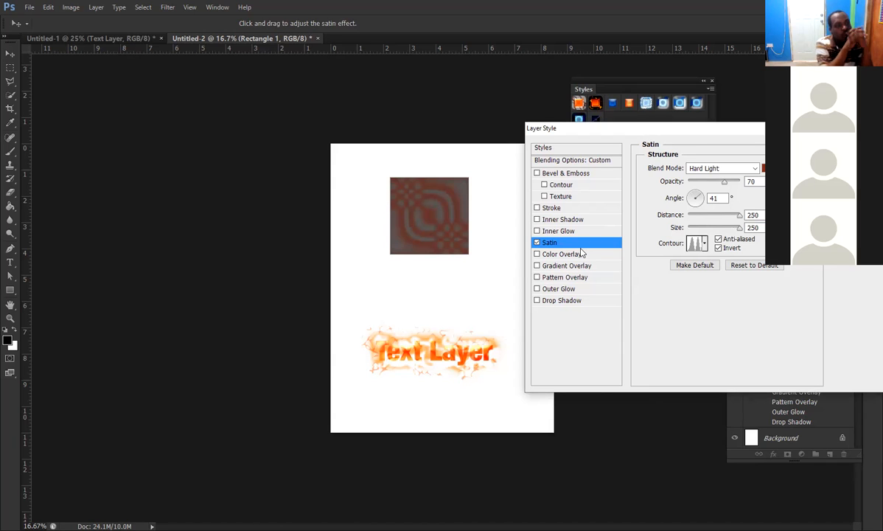
Switch the rectangle from Satin back to Inner Glow, using the gradient fill and a size of 180 px
click(538, 241)
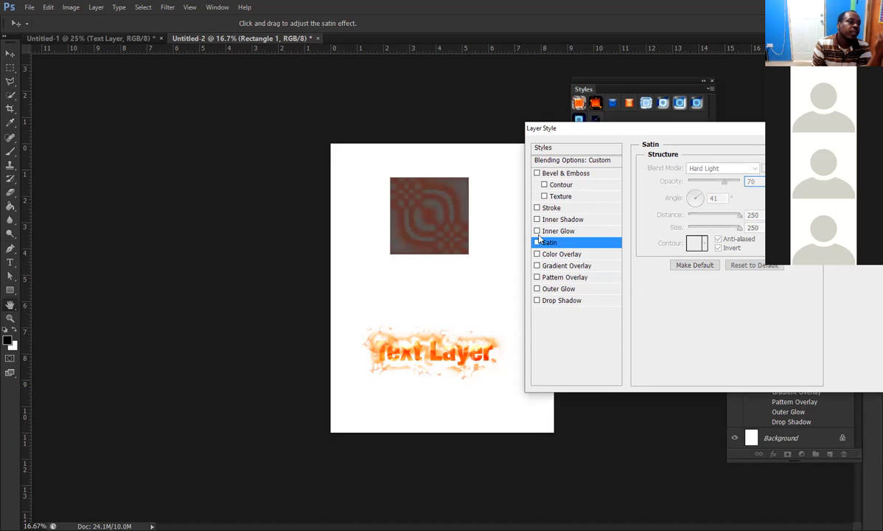
click(558, 230)
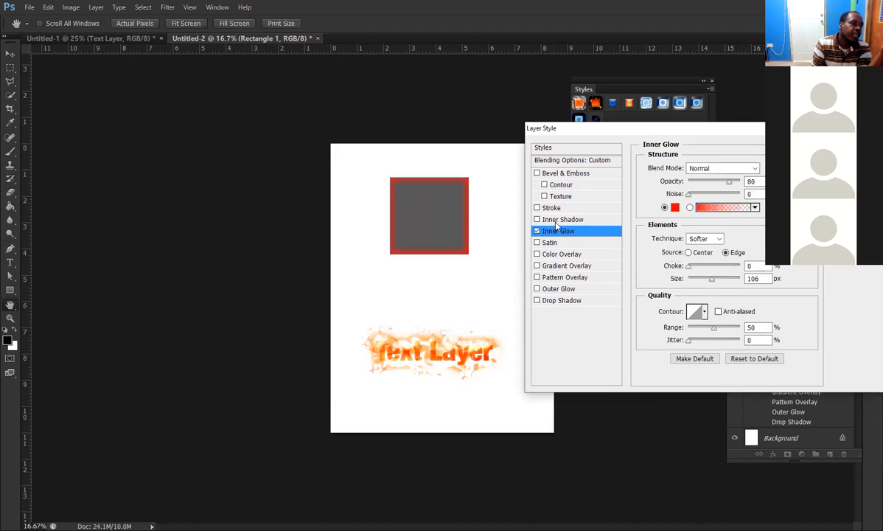
drag(718, 286, 734, 285)
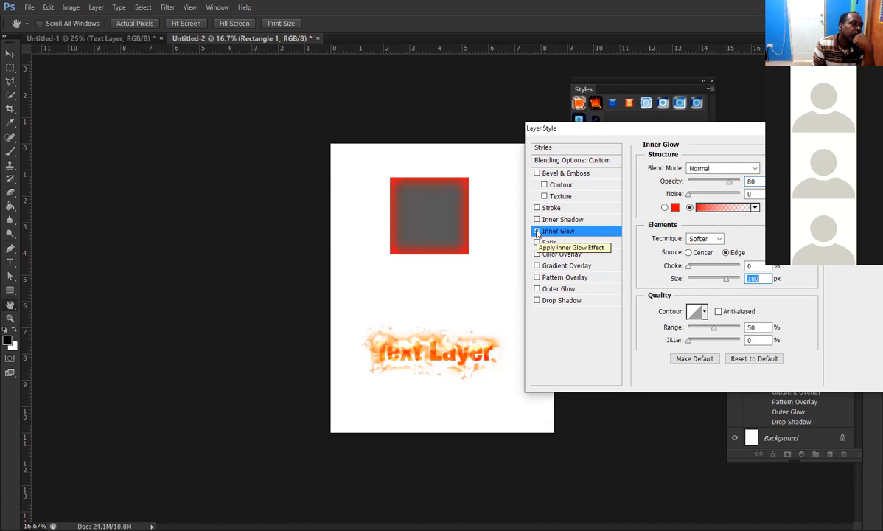
Swap the rectangle's Inner Glow for Satin again, toggling Satin off and on to compare the result
click(536, 232)
click(536, 244)
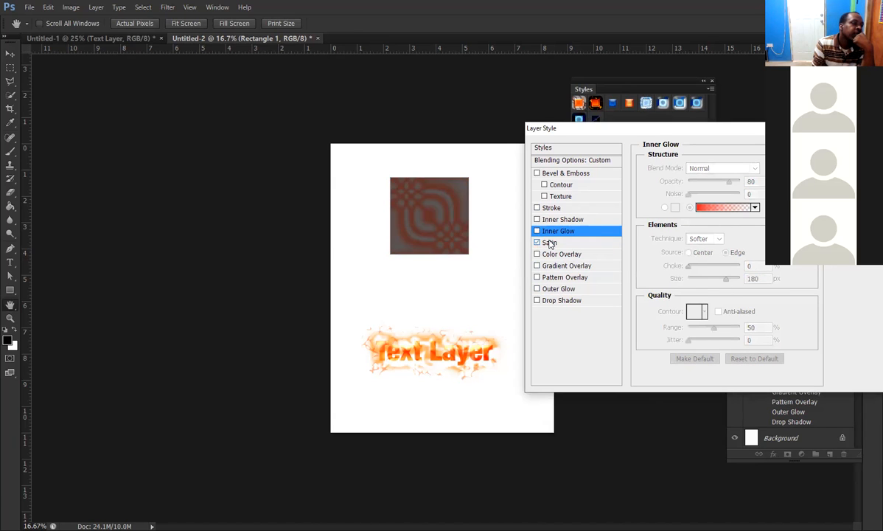
click(547, 242)
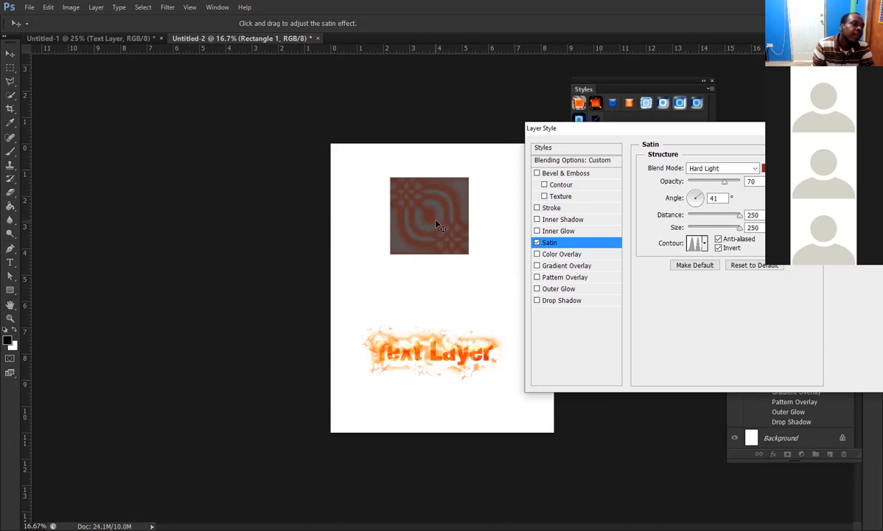
click(537, 244)
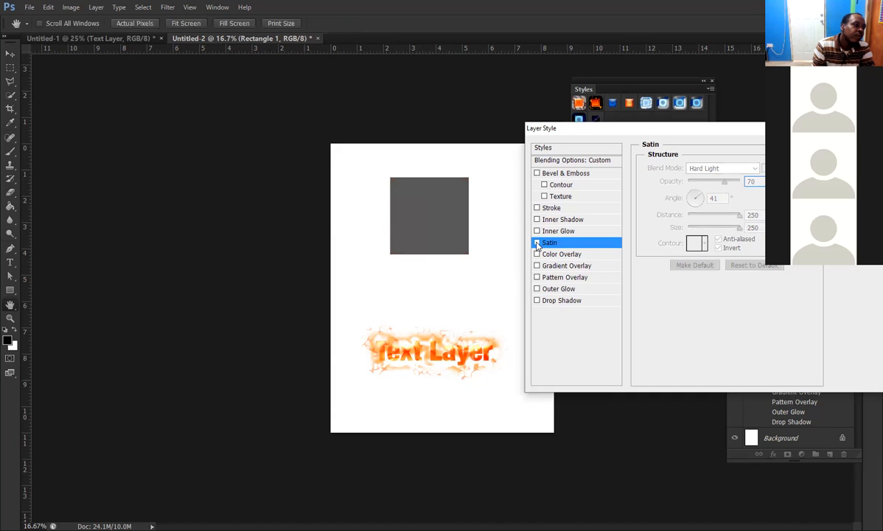
click(538, 243)
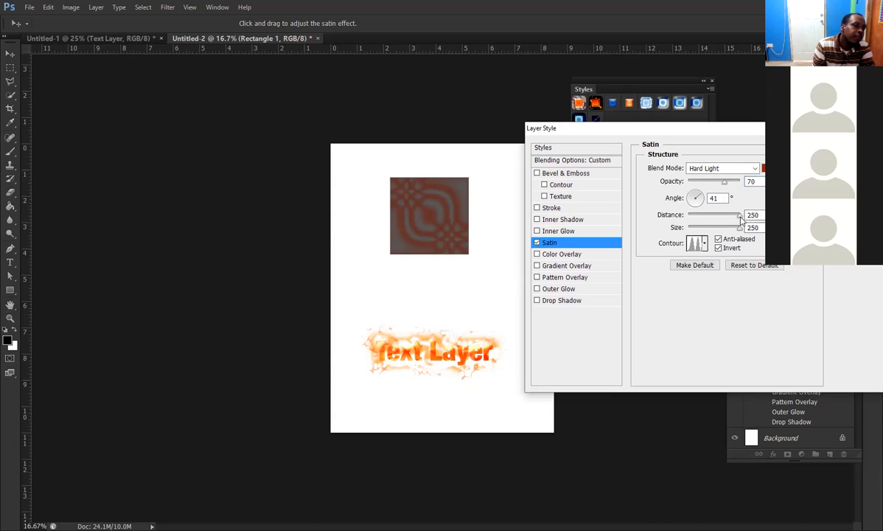
Set the Satin distance to 168 px and size to 122 px, and inspect its contour curve in the Contour Editor
mouse_move(741, 215)
mouse_down()
mouse_move(723, 228)
mouse_move(726, 214)
mouse_move(735, 216)
mouse_up()
click(706, 244)
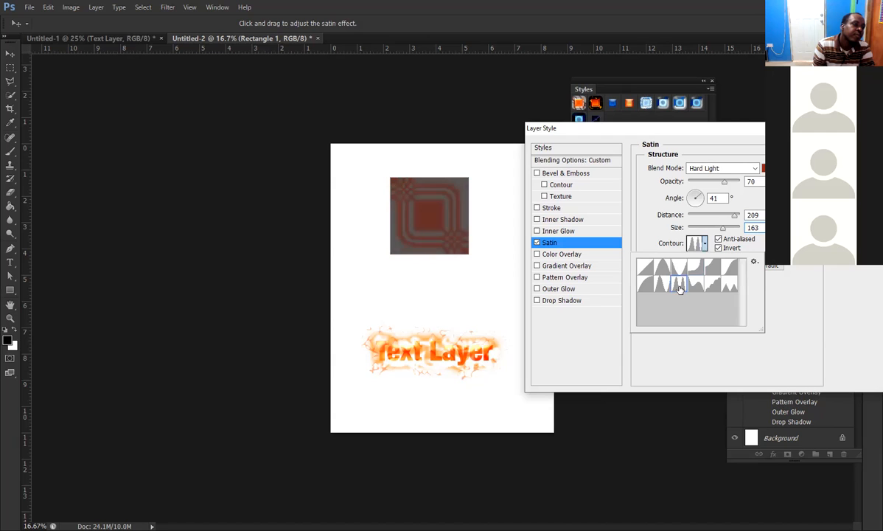
mouse_move(723, 229)
mouse_down()
mouse_move(715, 230)
mouse_move(733, 219)
mouse_move(719, 222)
mouse_up()
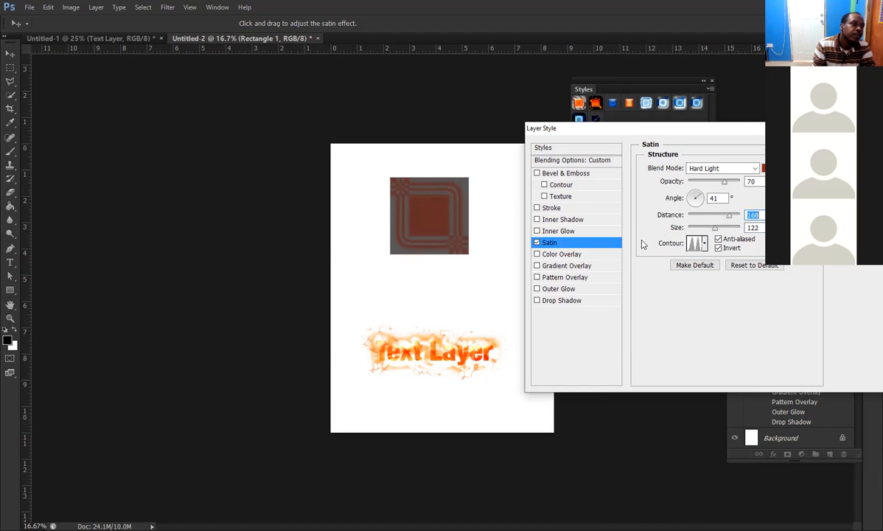
click(536, 243)
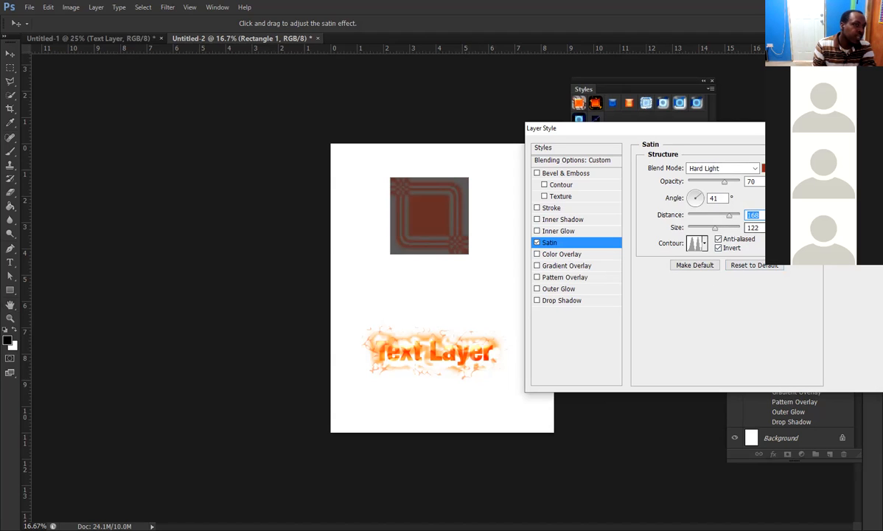
click(700, 246)
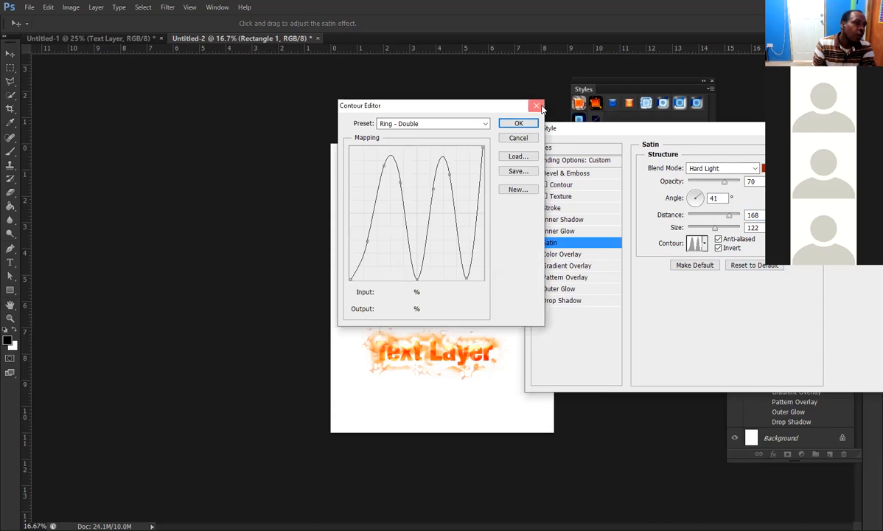
click(538, 106)
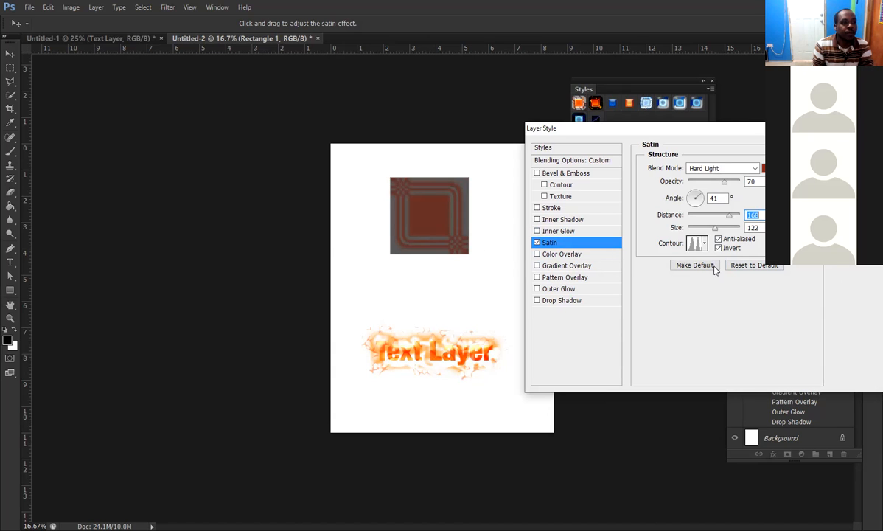
Replace Satin with a Color Overlay in Normal blend mode, and close the layer style settings without keeping the rectangle's changes
click(537, 244)
click(537, 253)
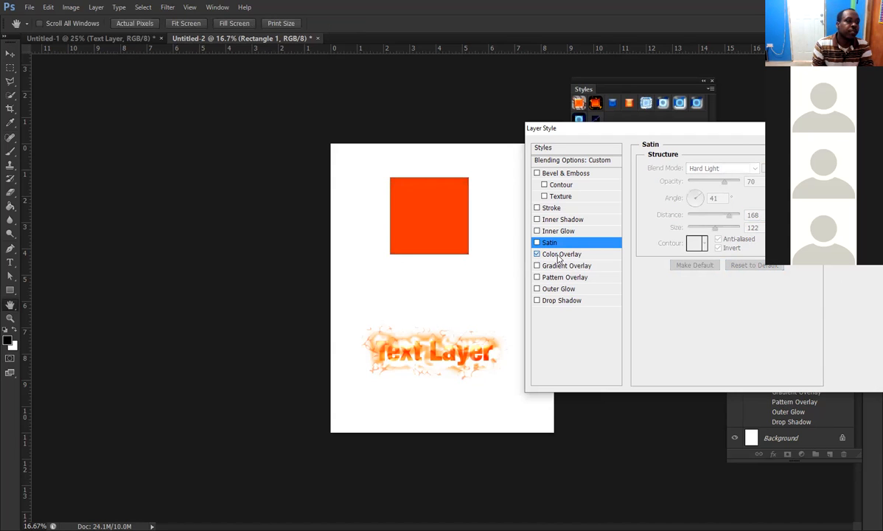
click(559, 254)
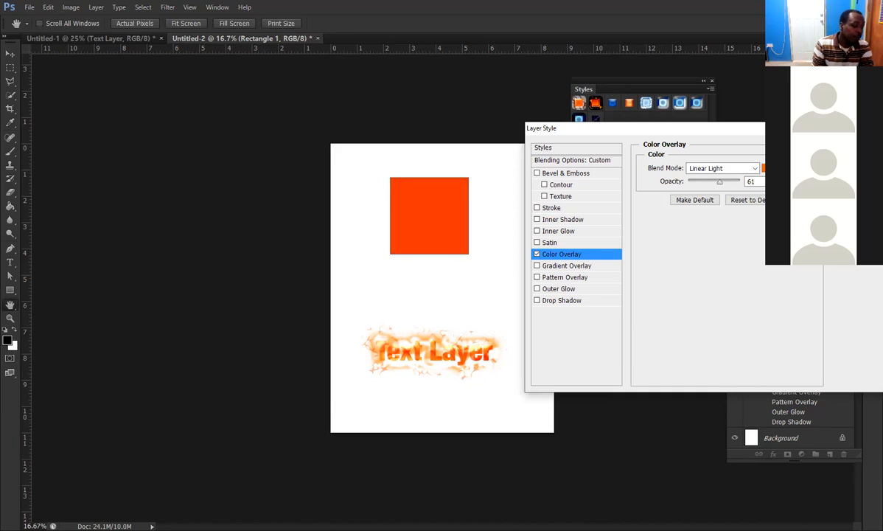
click(672, 170)
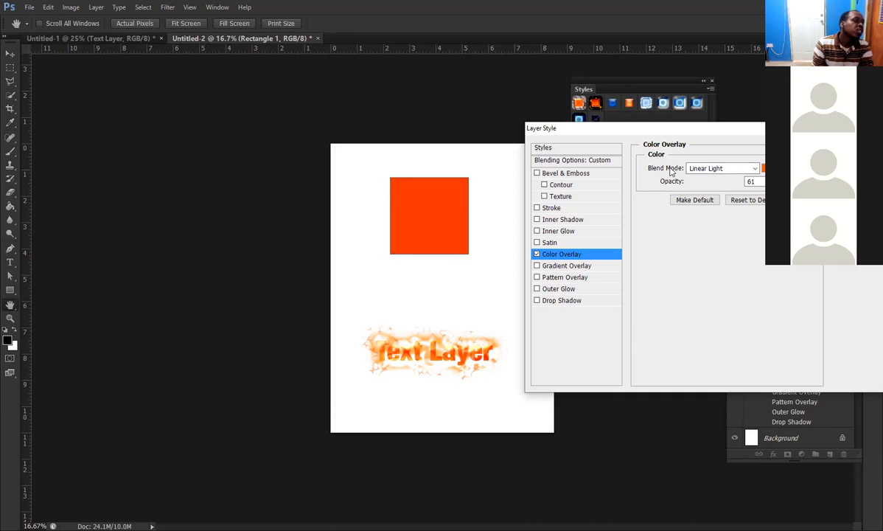
click(757, 173)
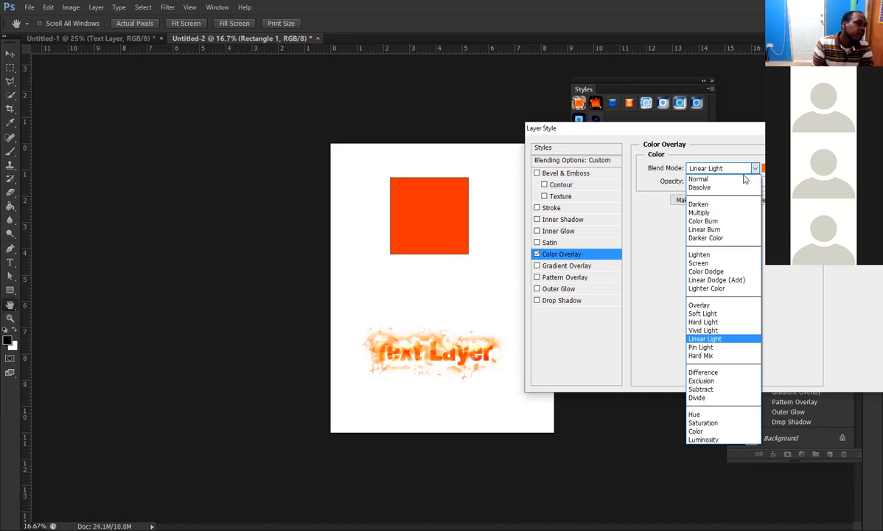
click(730, 181)
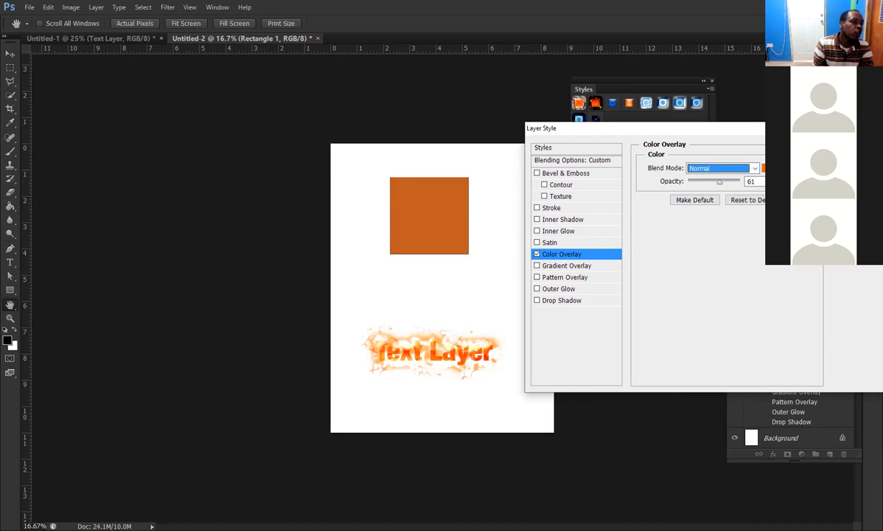
key(Return)
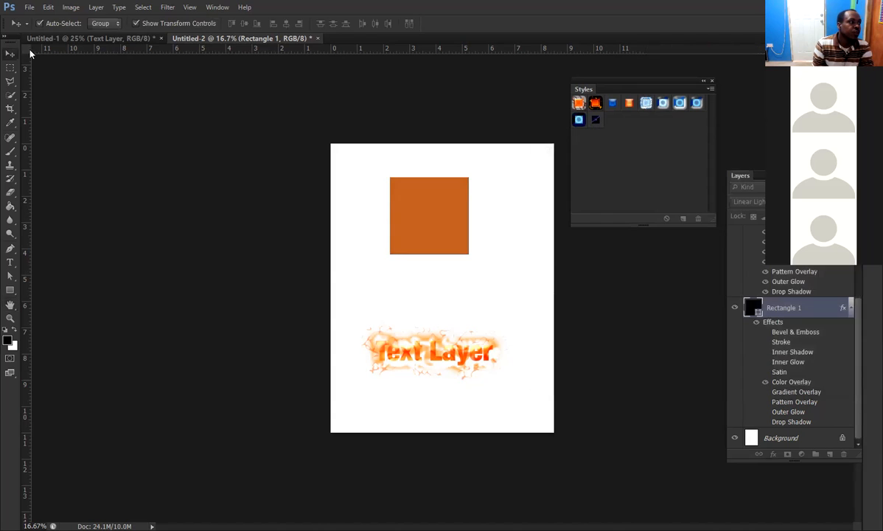
Open the photo "D for driver.jpg" from the Pictures library
click(28, 8)
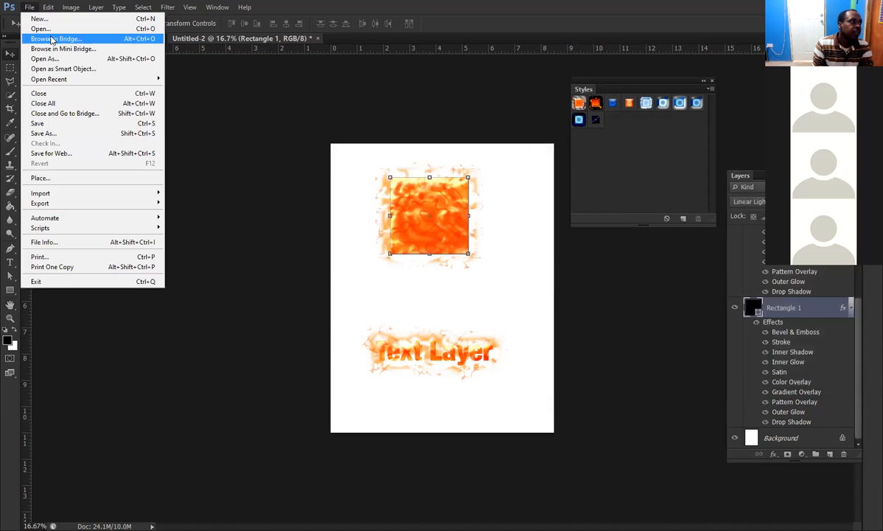
click(52, 30)
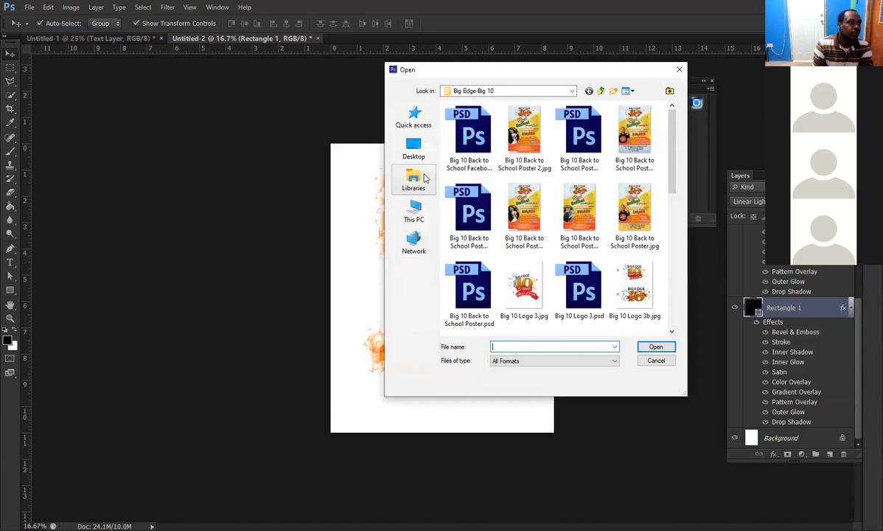
click(415, 183)
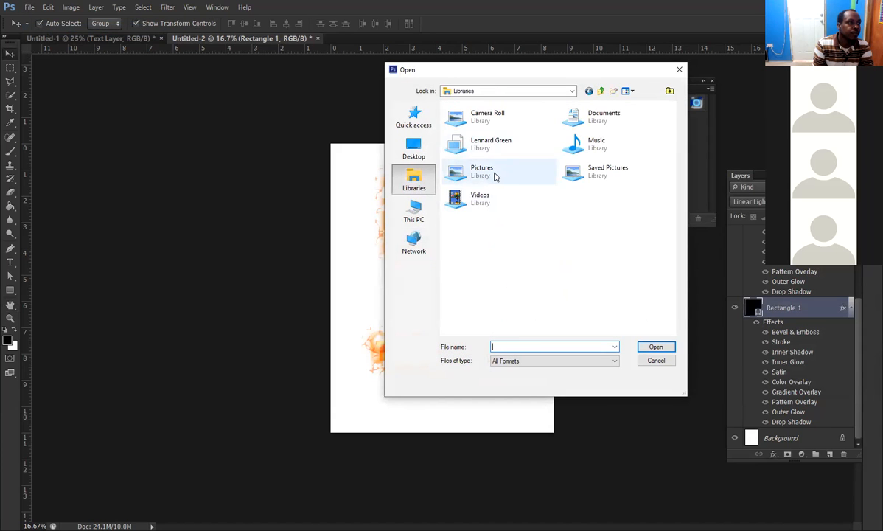
double_click(495, 176)
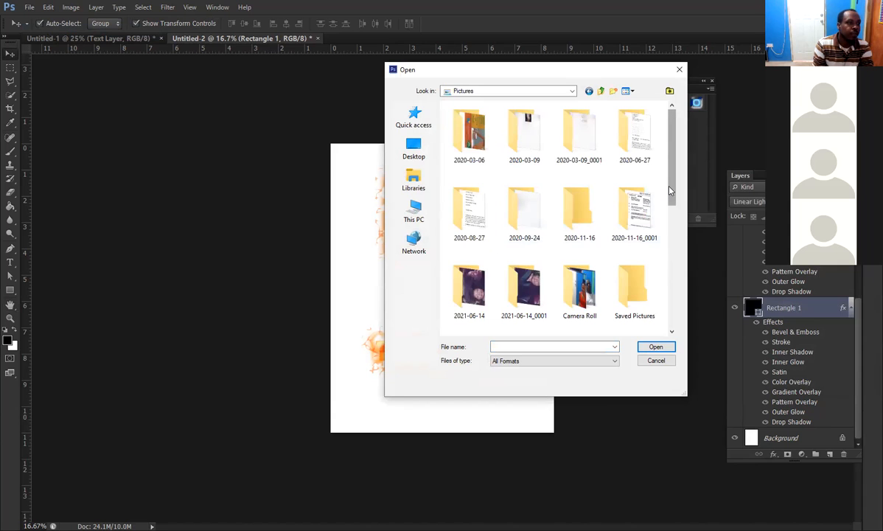
drag(671, 180, 668, 247)
click(634, 245)
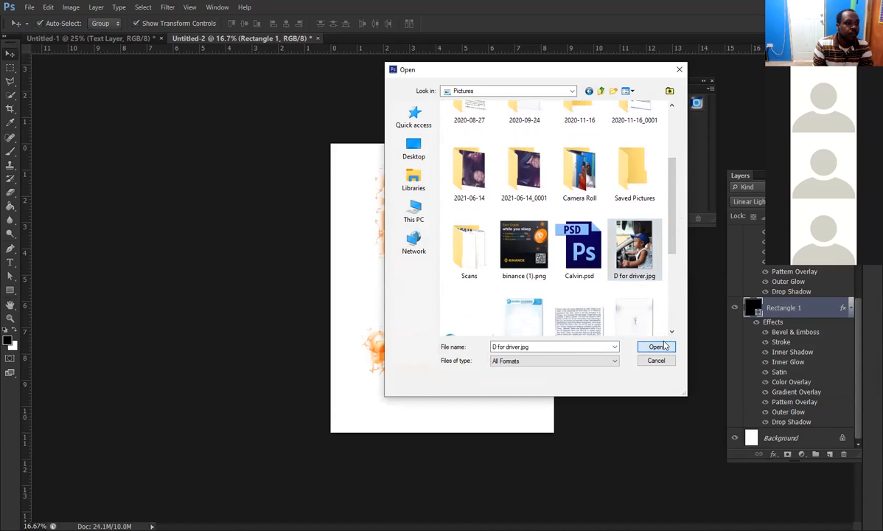
key(Return)
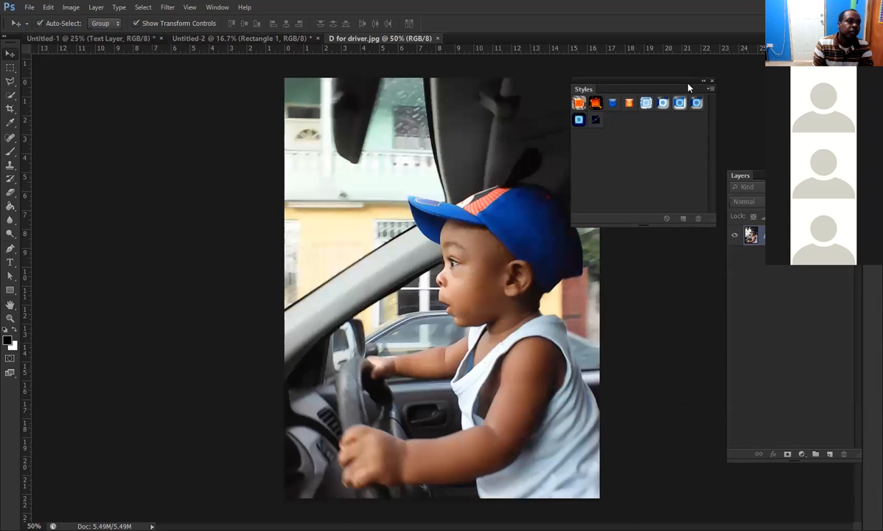
Move the Styles panel clear of the photo and duplicate the Background layer
drag(690, 89, 827, 319)
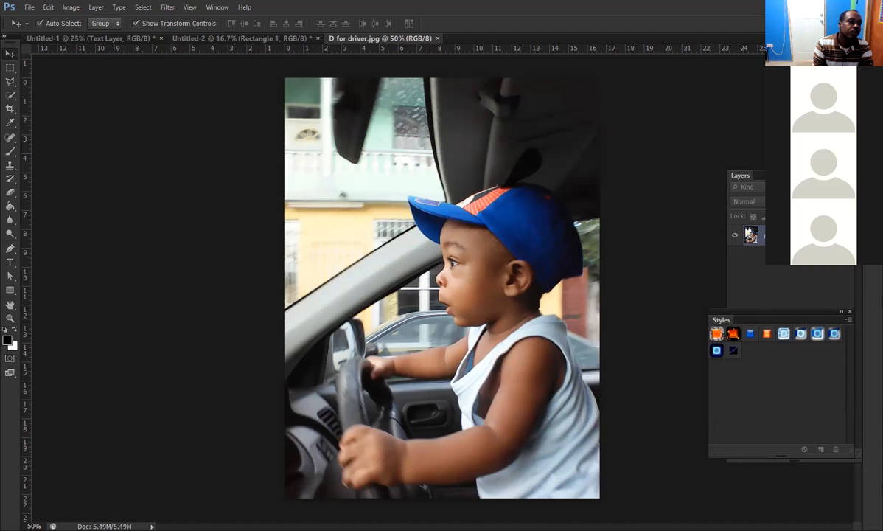
click(857, 166)
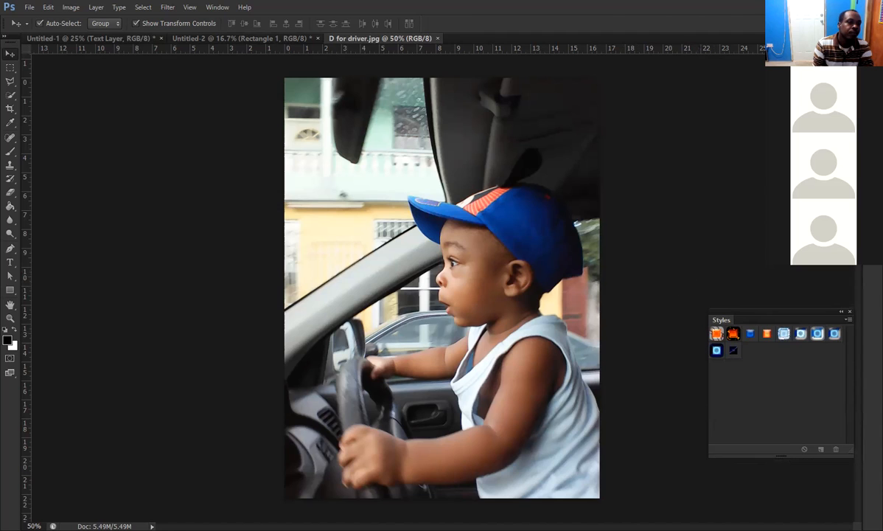
key(F7)
drag(841, 417, 831, 454)
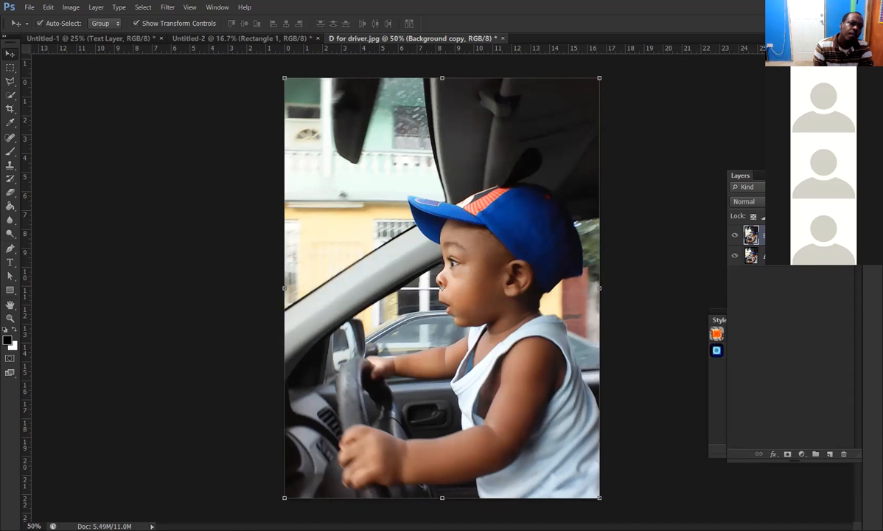
Add a Color Overlay effect to the Background copy layer and move the Layer Style dialog away from the photo
double_click(811, 236)
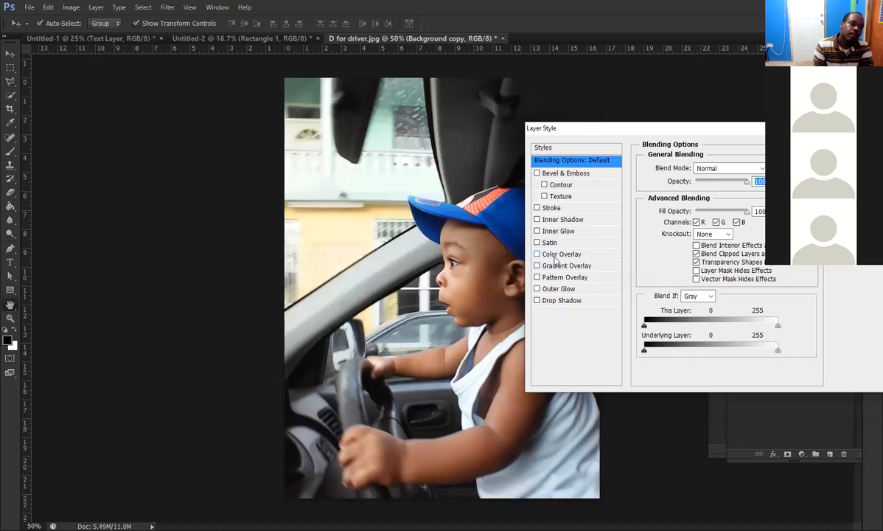
click(555, 255)
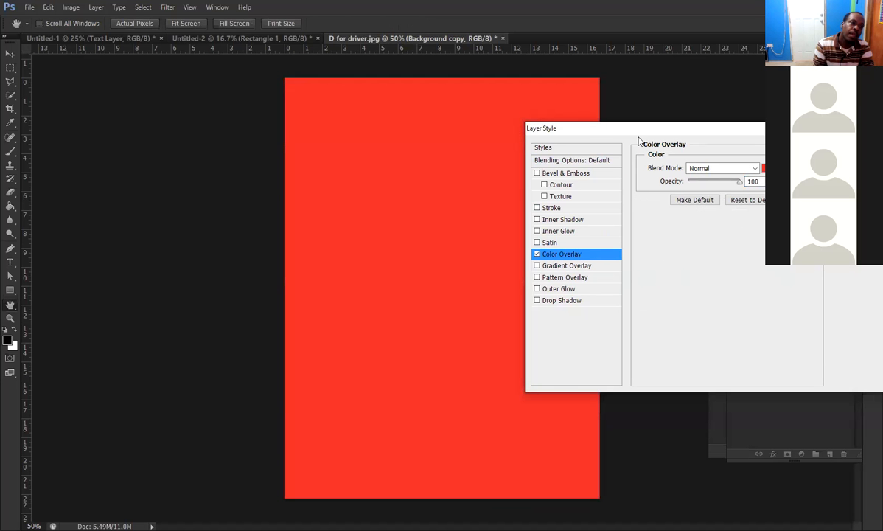
drag(632, 129, 699, 127)
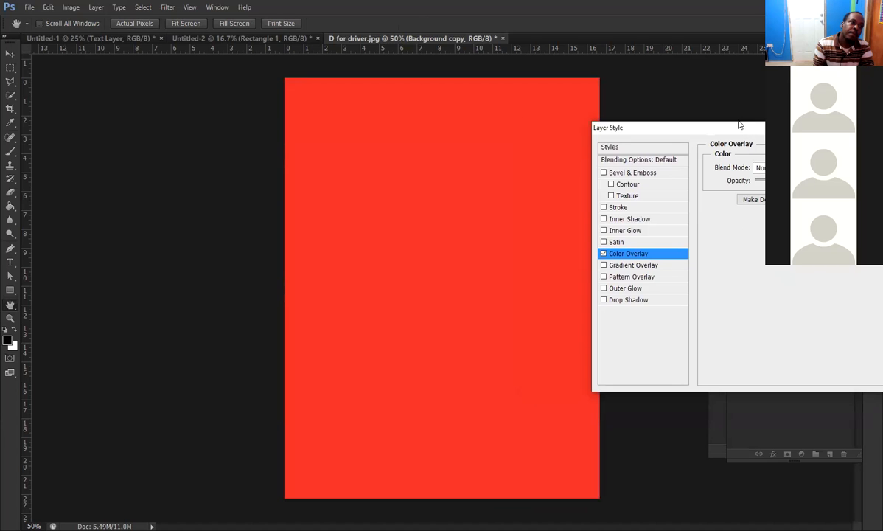
Cycle through the Color Overlay's blend modes on the Background copy layer to compare their effects, then restore the Normal mode
key(Return)
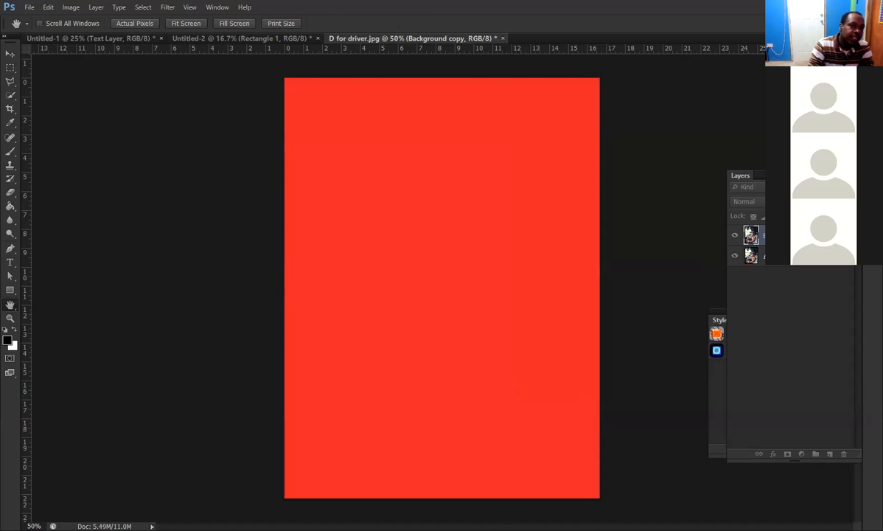
key(shift+plus)
key(shift+plus)
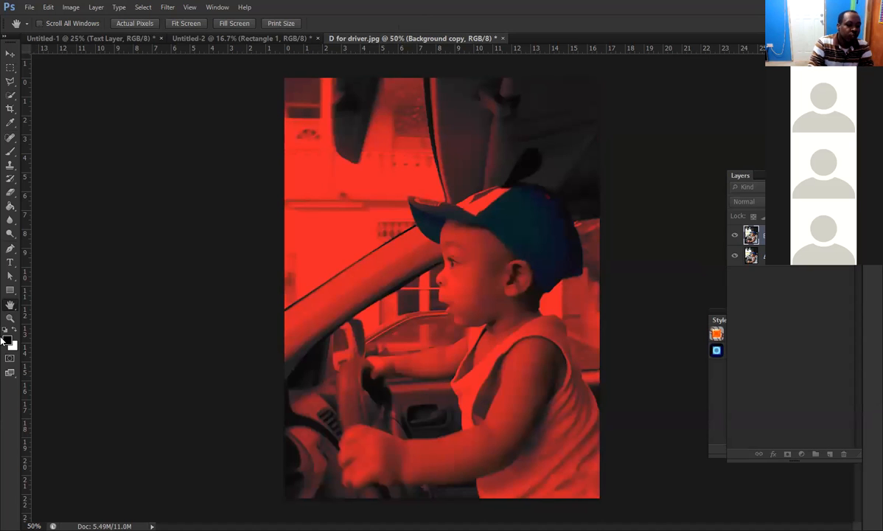
key(shift+plus)
key(shift+plus)
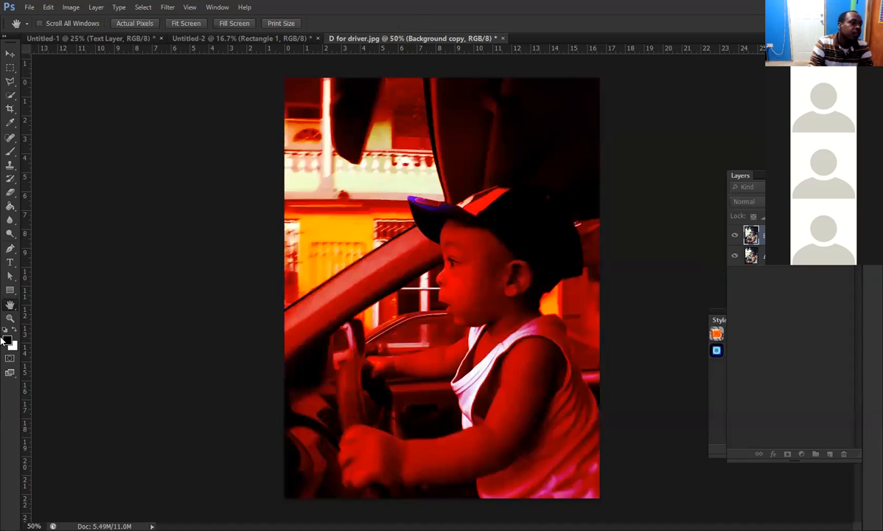
key(shift+plus)
key(shift+plus)
key(shift+plus)
key(shift+plus)
key(shift+plus)
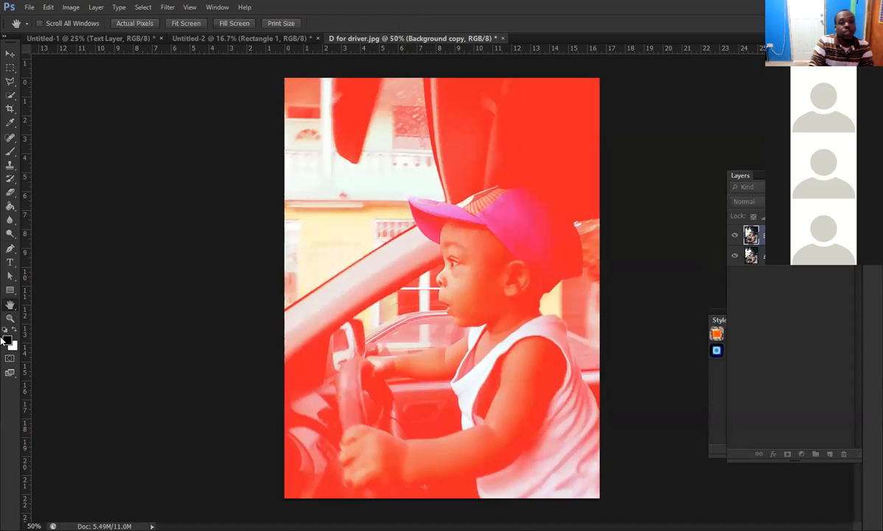
key(shift+plus)
key(shift+plus)
key(shift+plus)
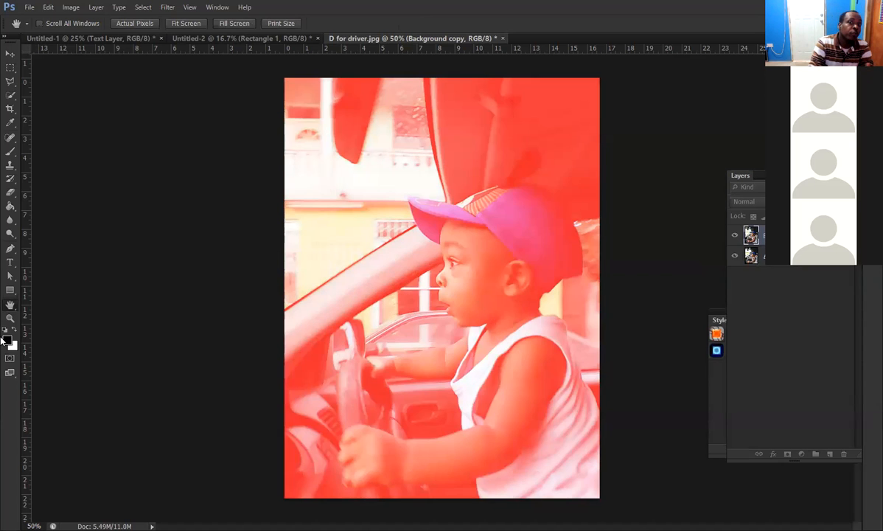
key(shift+plus)
key(shift+plus)
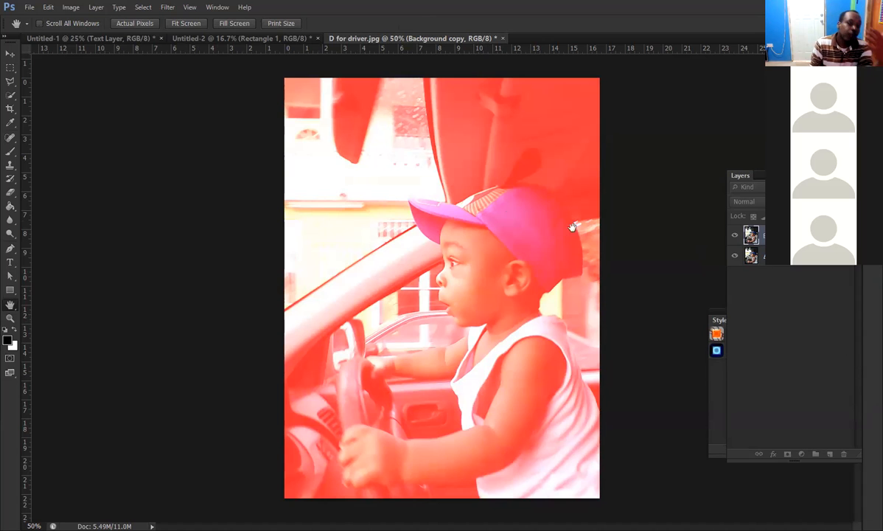
key(shift+plus)
key(shift+plus)
key(shift+plus)
key(shift+plus)
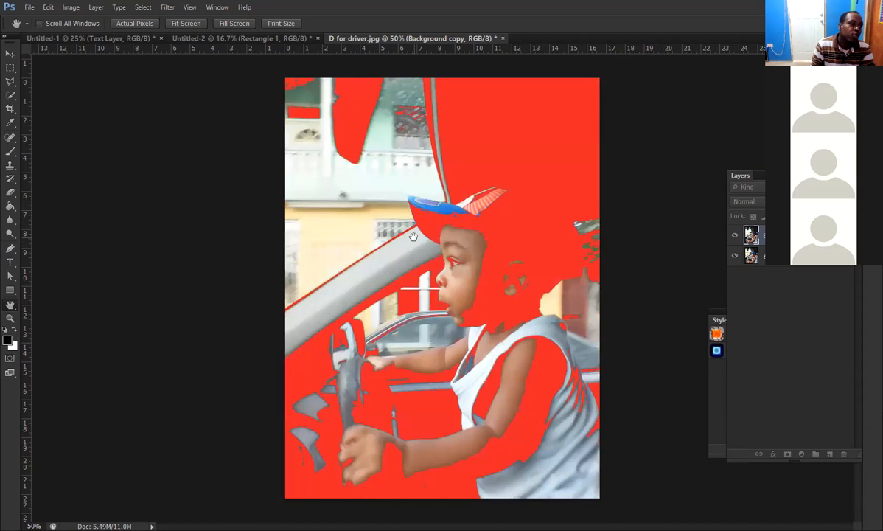
key(shift+plus)
key(shift+plus)
key(shift+plus)
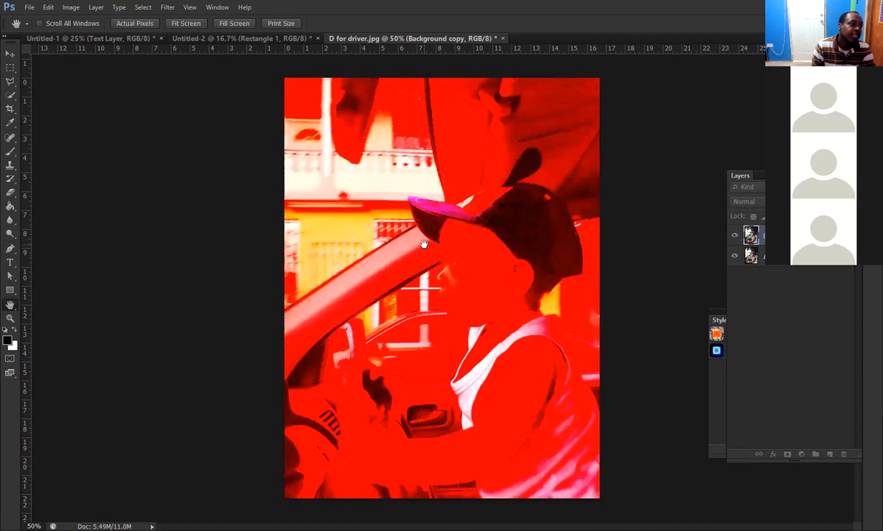
key(shift+plus)
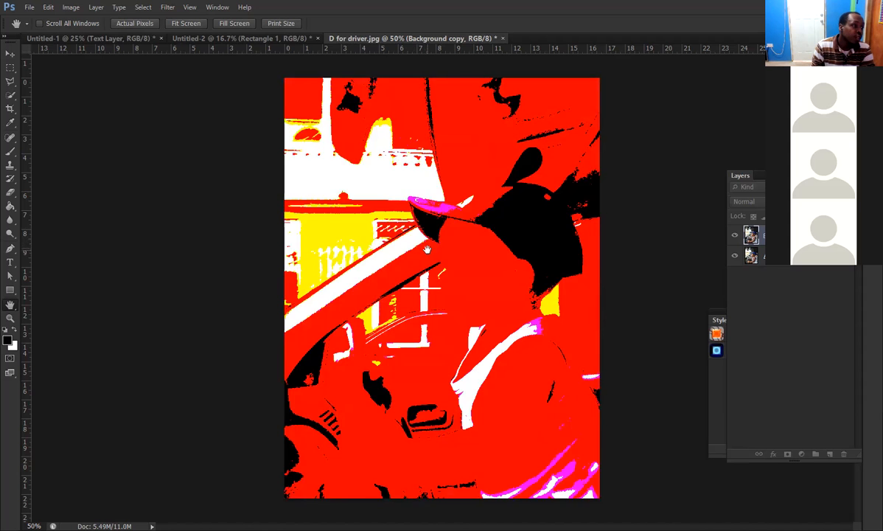
key(shift+plus)
key(shift+plus)
key(shift+plus)
key(shift+plus)
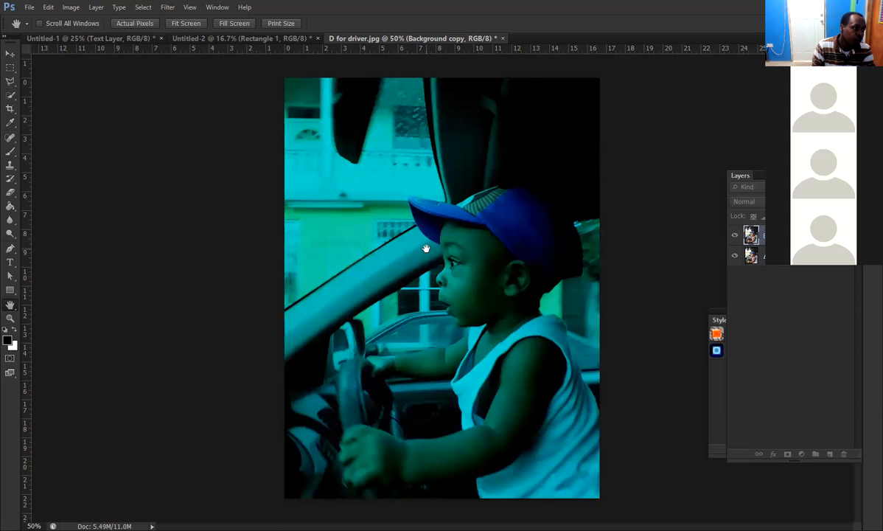
key(shift+plus)
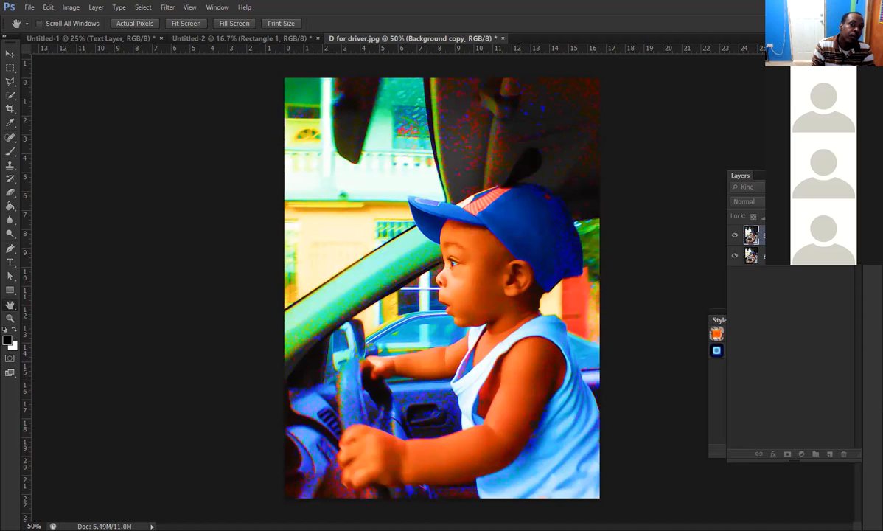
click(469, 146)
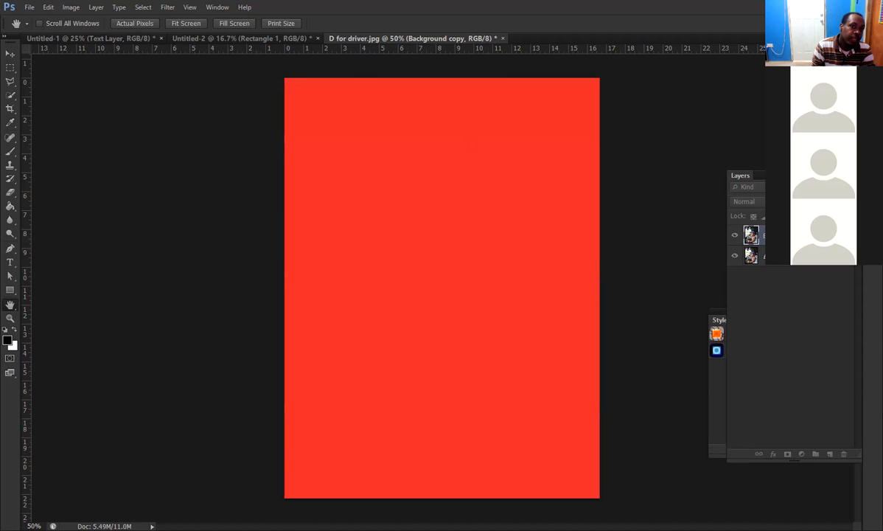
Run through the red Color Overlay's blend modes a second time, previewing each on the photo, and go back to the solid overlay
click(709, 359)
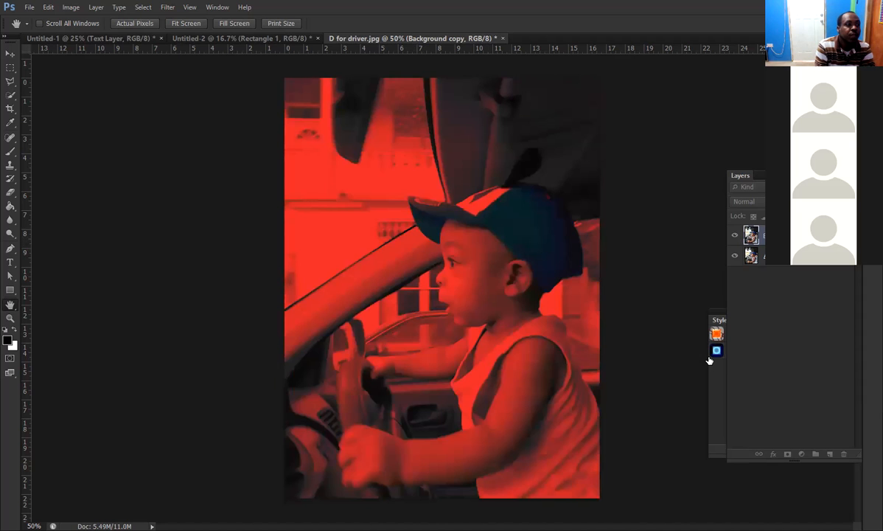
key(Down)
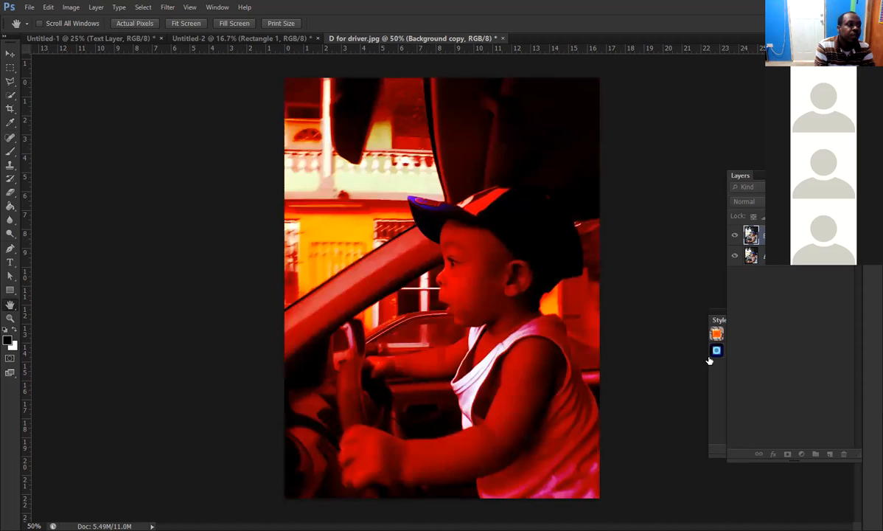
key(Down)
key(Down)
key(Down)
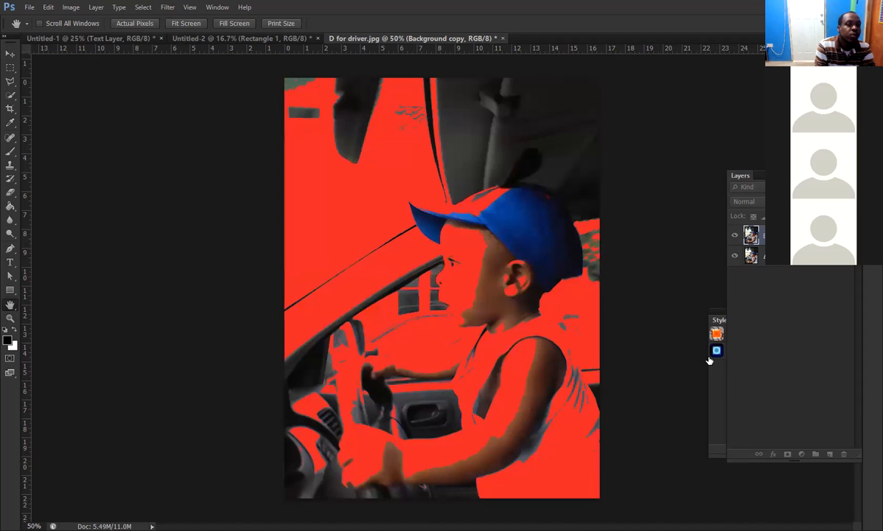
key(Down)
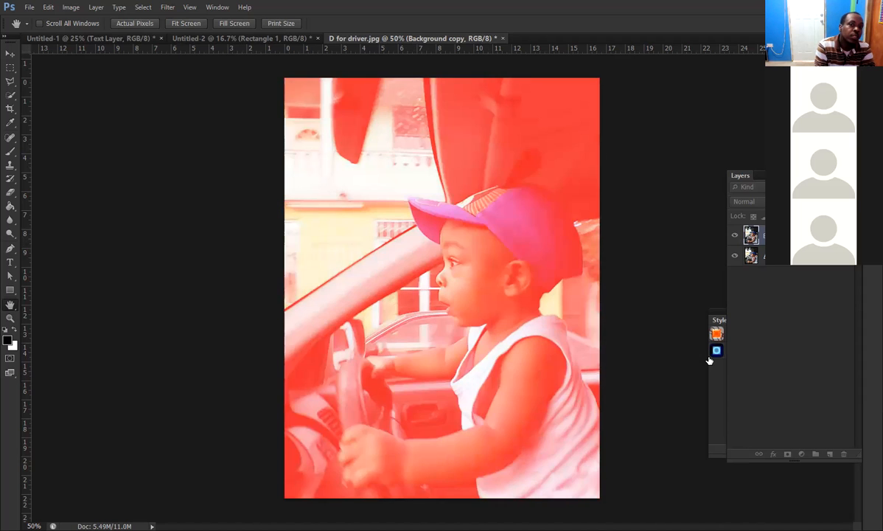
key(Down)
key(Down)
key(Down)
key(Down)
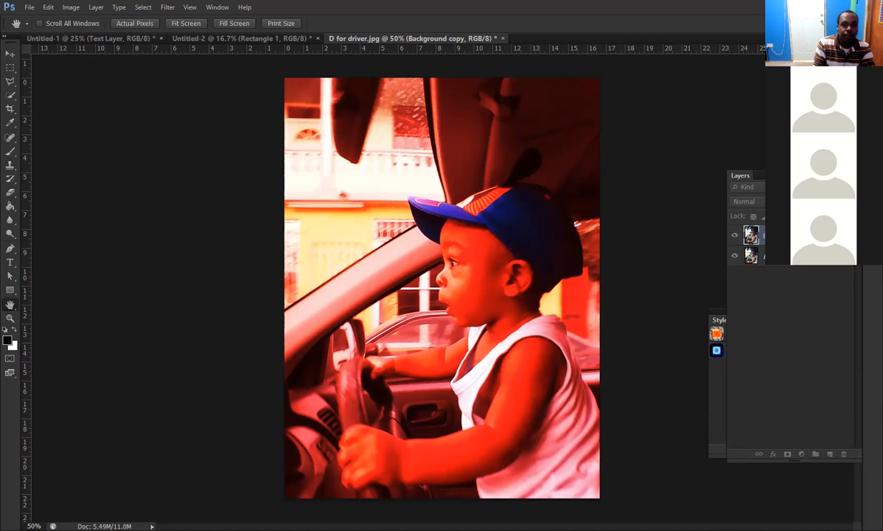
key(ctrl+z)
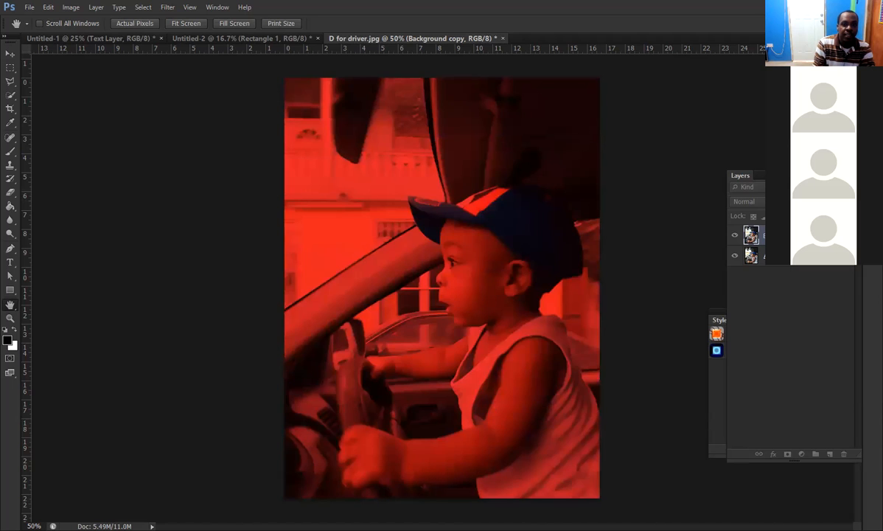
key(Up)
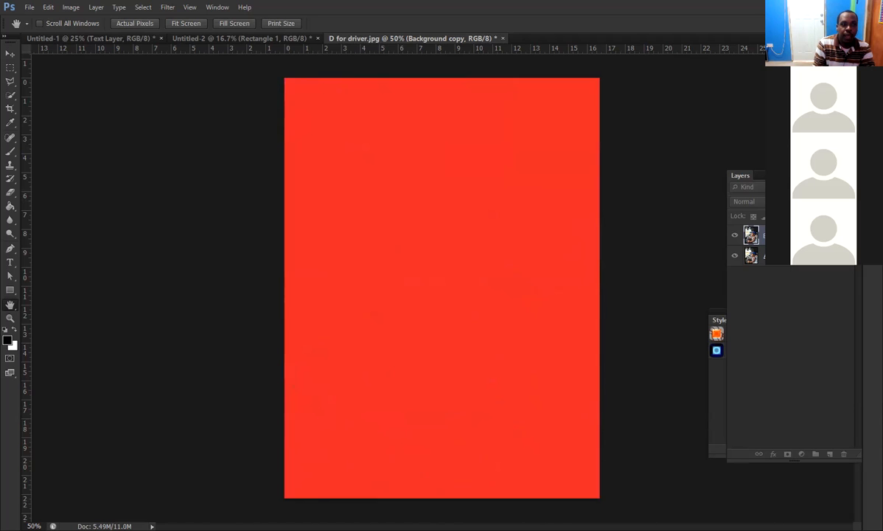
Change the overlay color to white (ffffff)
click(552, 352)
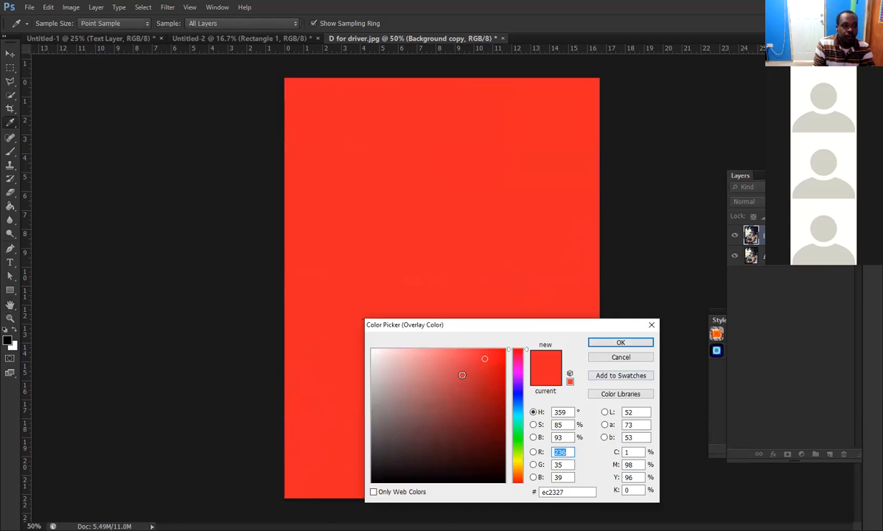
drag(462, 375, 339, 321)
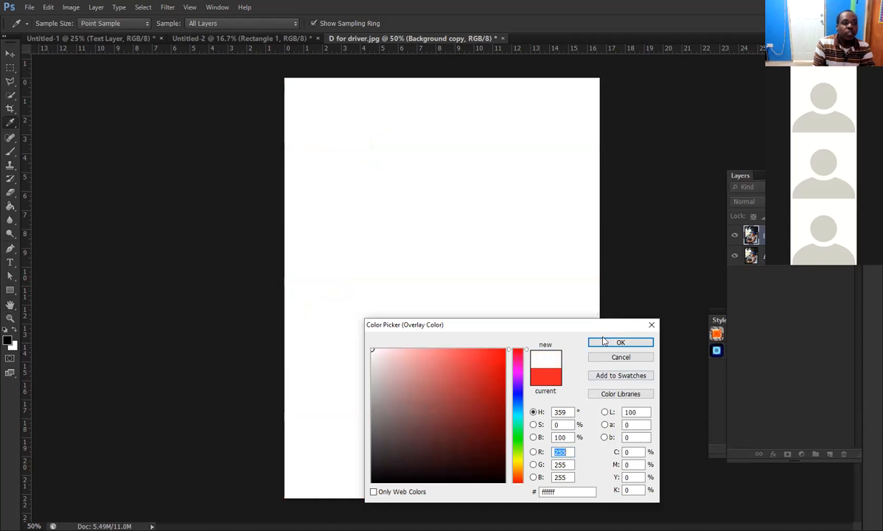
click(603, 340)
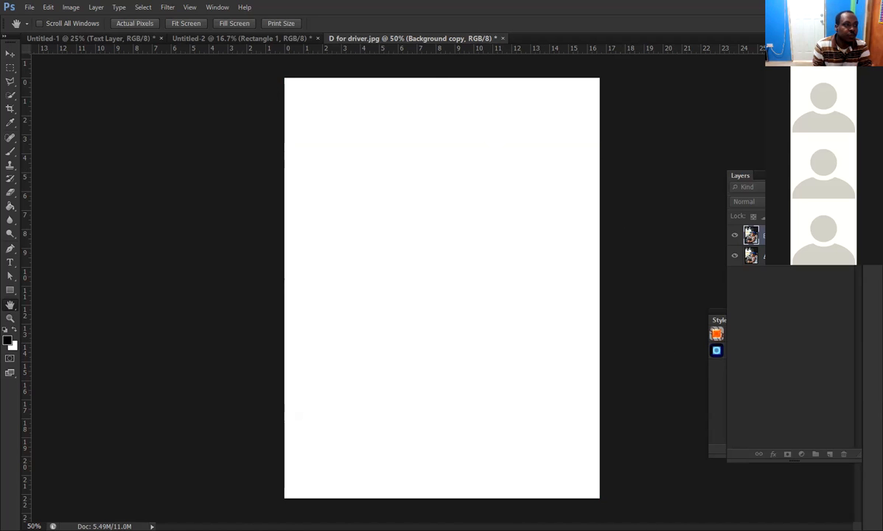
Set the Color Overlay's blend mode to Normal and move the Layer Style dialog so more of the photo shows
click(428, 187)
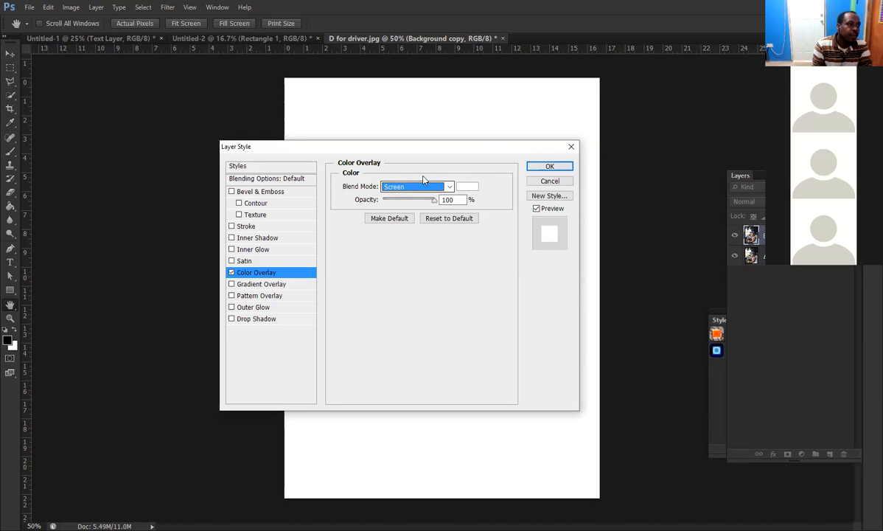
drag(418, 153, 480, 183)
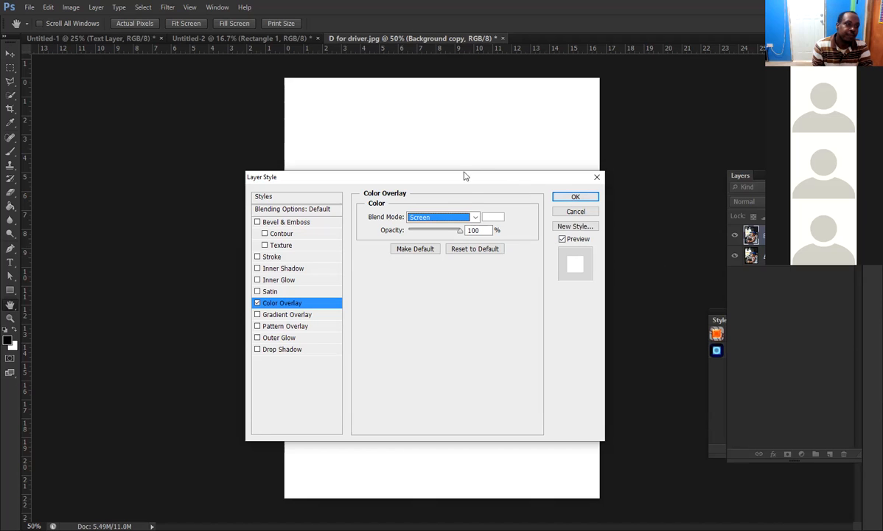
click(475, 218)
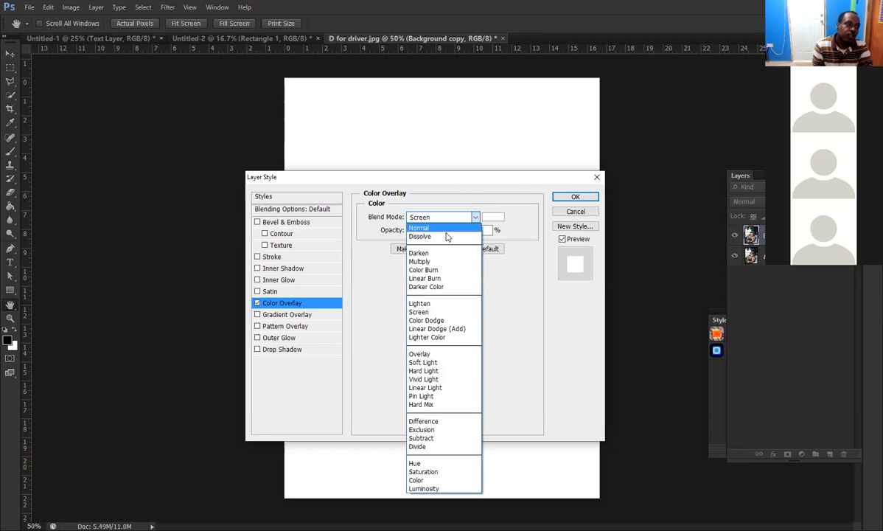
click(432, 229)
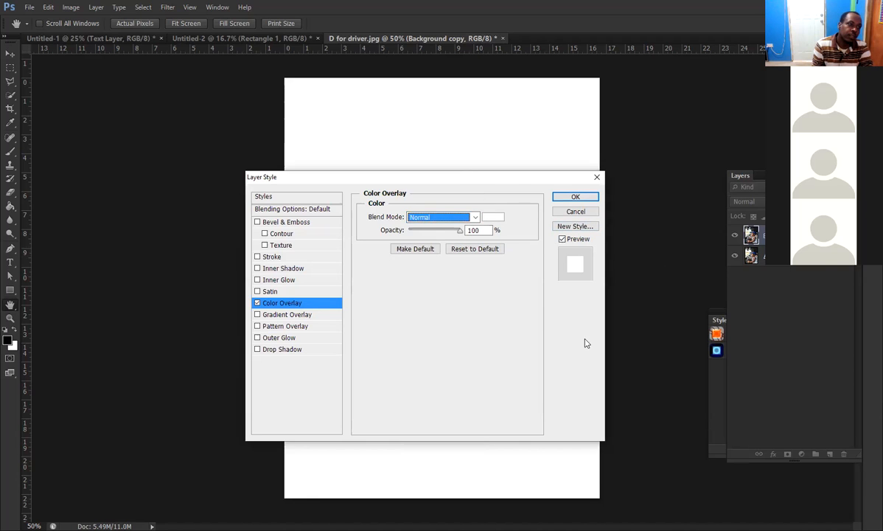
drag(473, 181, 760, 215)
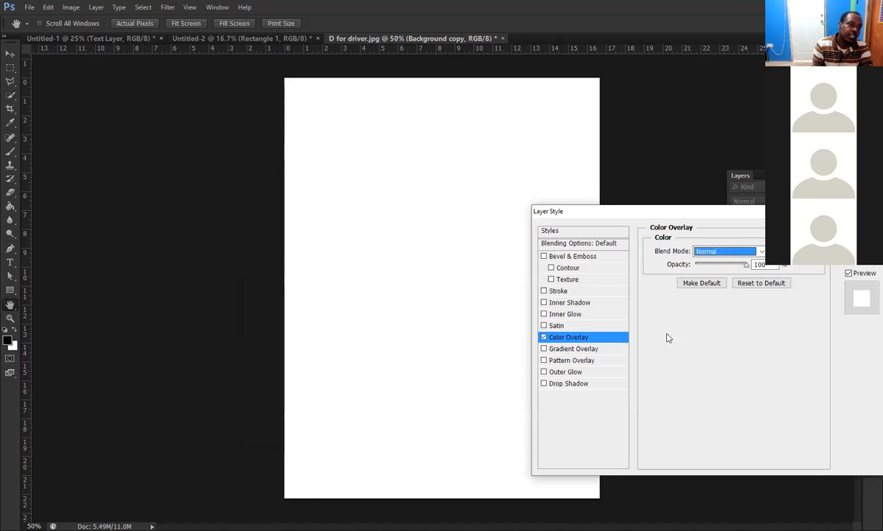
Set the overlay color to red (e81417)
click(778, 252)
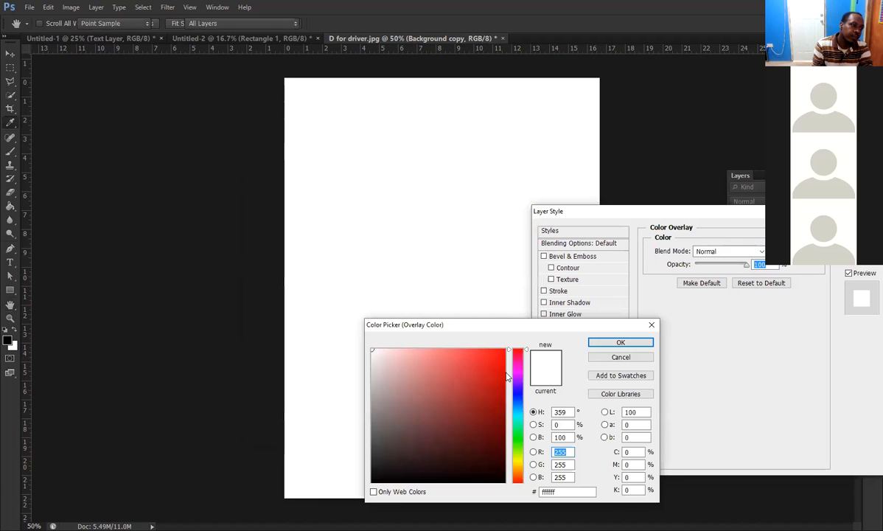
click(493, 360)
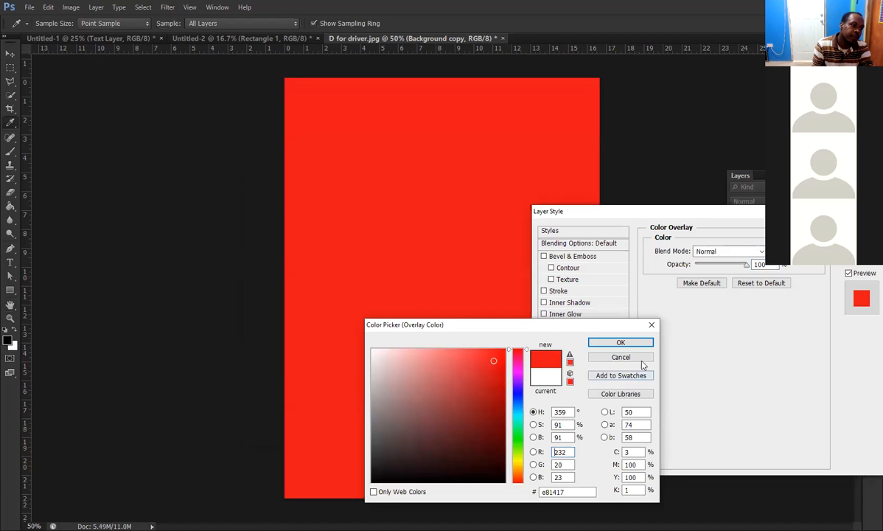
click(623, 343)
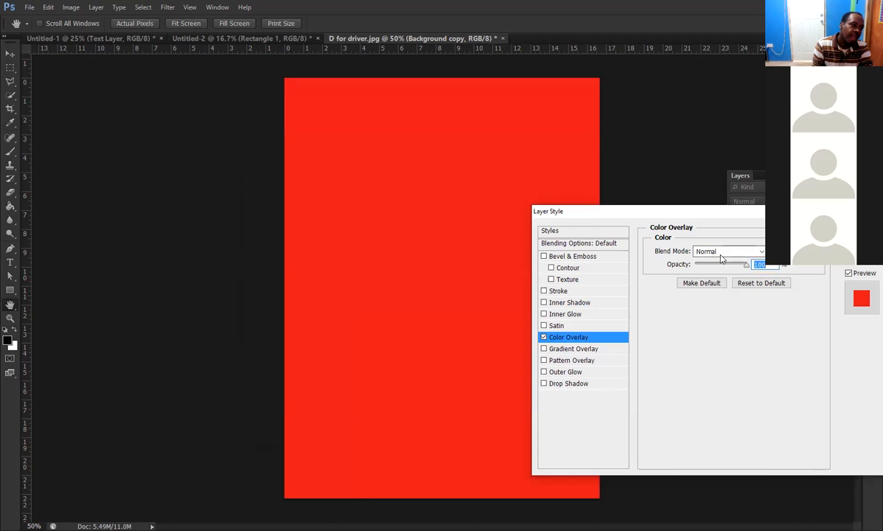
Run through the red Color Overlay's blend modes from Normal to Divide, previewing each on the photo, and return to Normal
click(718, 252)
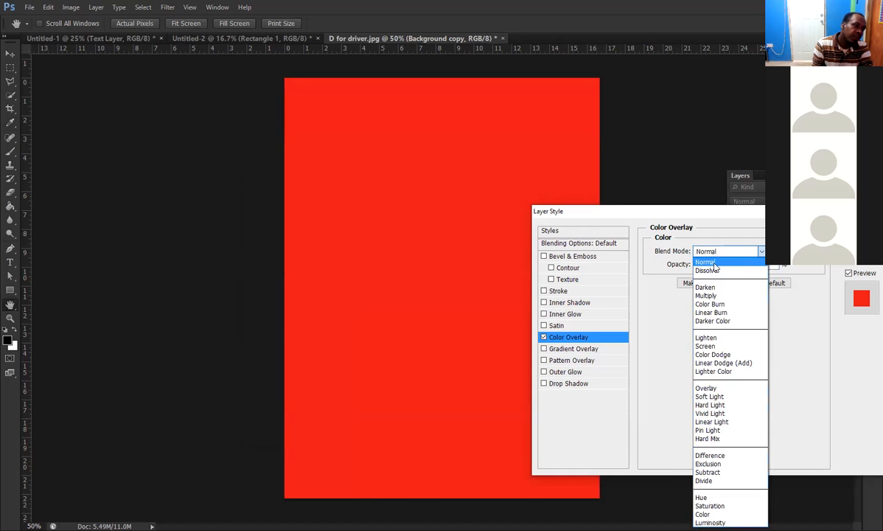
click(710, 262)
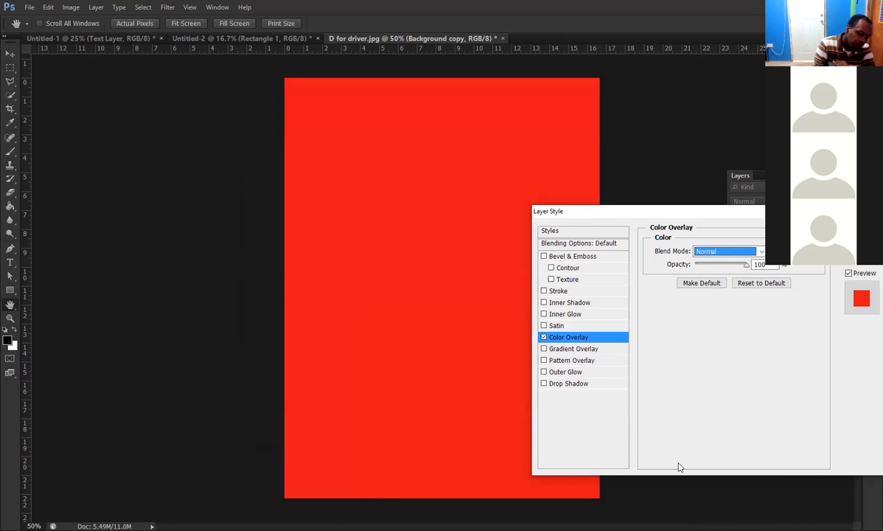
key(Down)
key(Down)
key(Down)
key(Down)
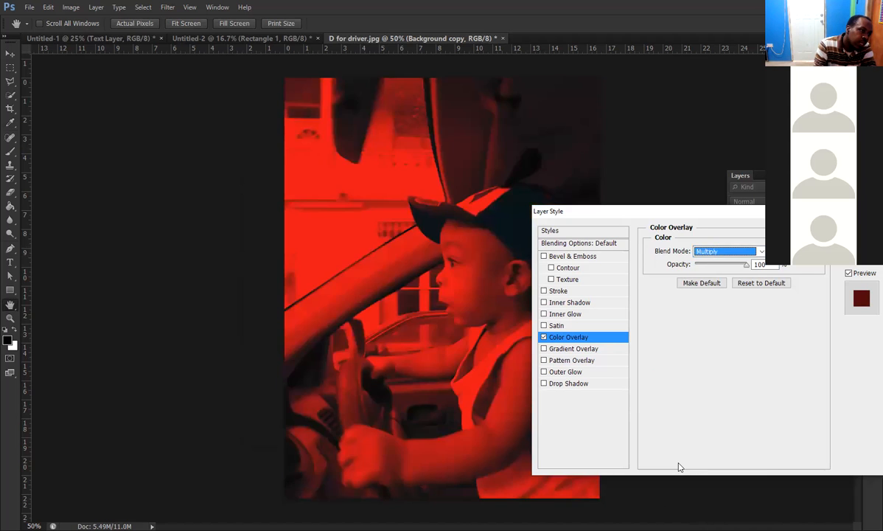
key(Down)
key(Down)
key(Down)
key(Down)
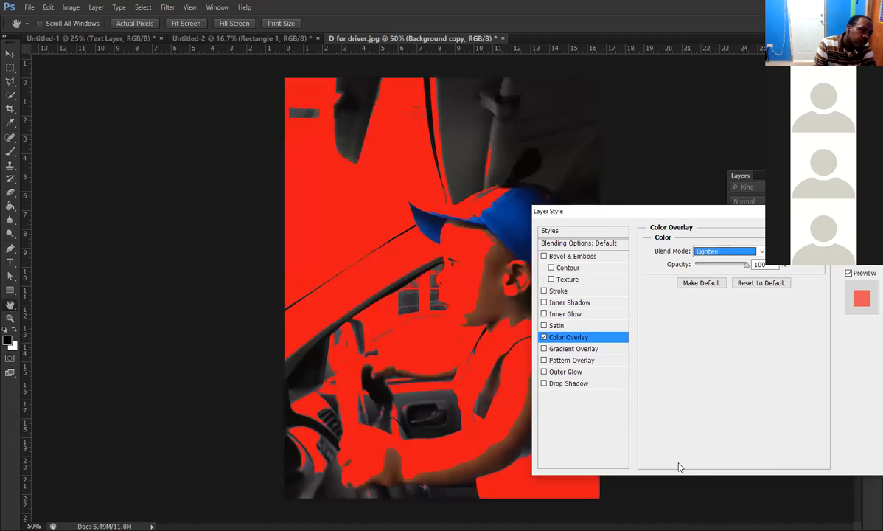
key(Down)
key(Down)
key(Down)
key(Down)
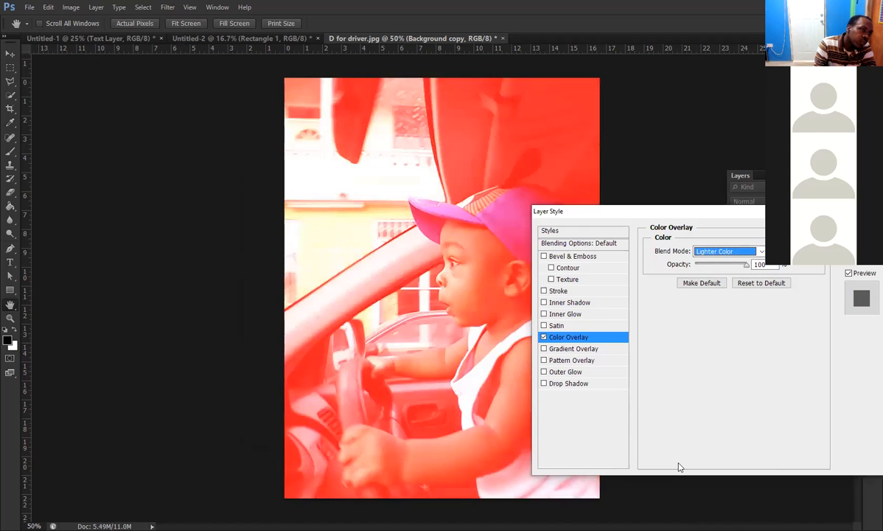
key(Down)
key(Down)
key(Down)
key(Down)
key(Down)
key(Down)
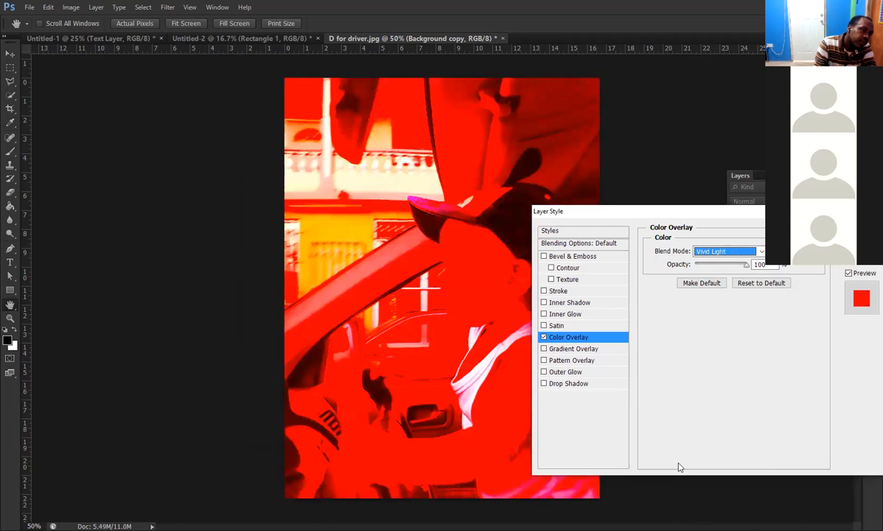
key(Down)
key(Down)
key(Down)
key(Down)
key(Down)
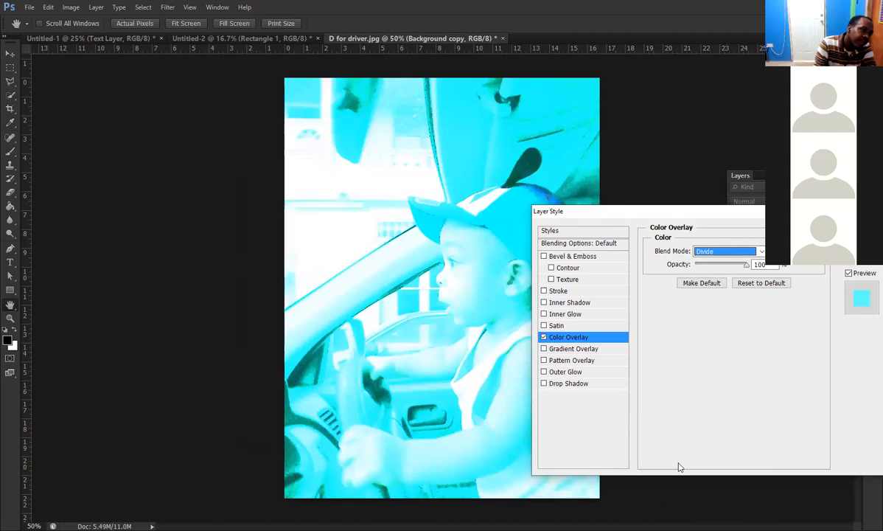
click(748, 252)
click(737, 263)
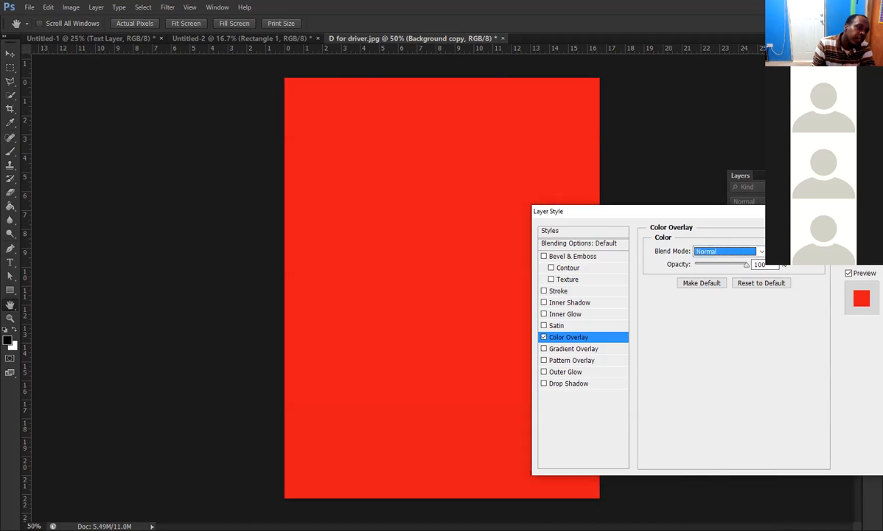
Set the Color Overlay's color to white (ffffff)
key(Tab)
click(781, 252)
drag(399, 360, 360, 338)
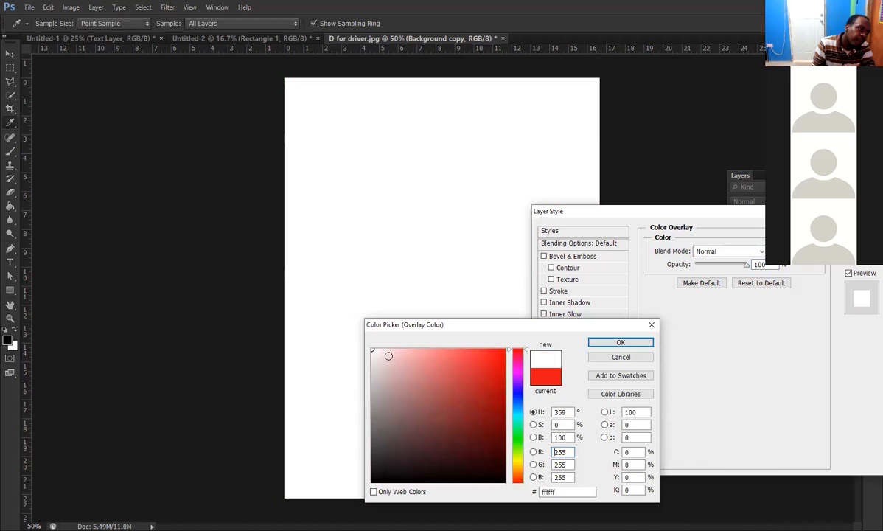
click(621, 342)
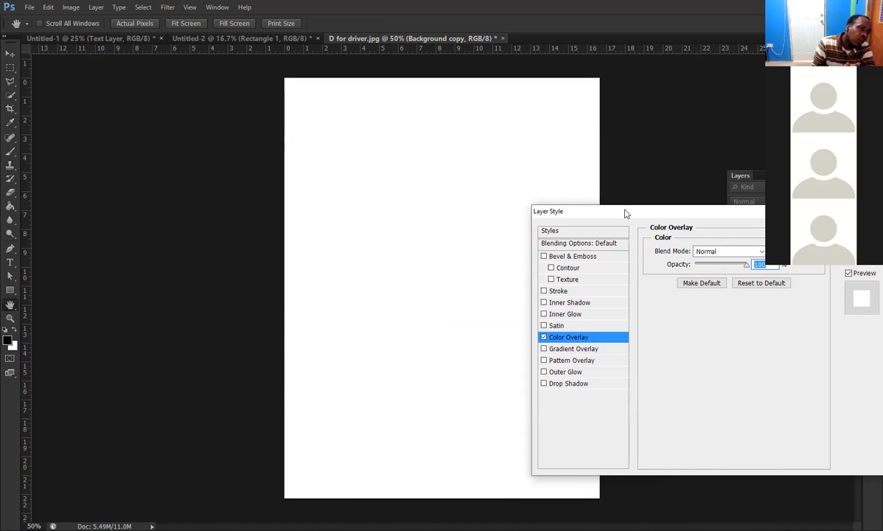
Preview the white Color Overlay in Multiply mode, and close the layer style settings without keeping the overlay
drag(626, 214, 630, 178)
click(730, 216)
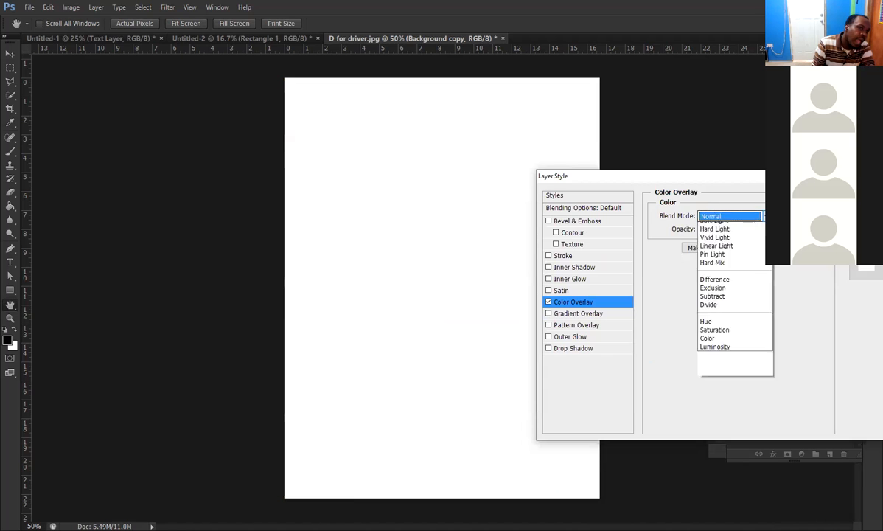
click(726, 261)
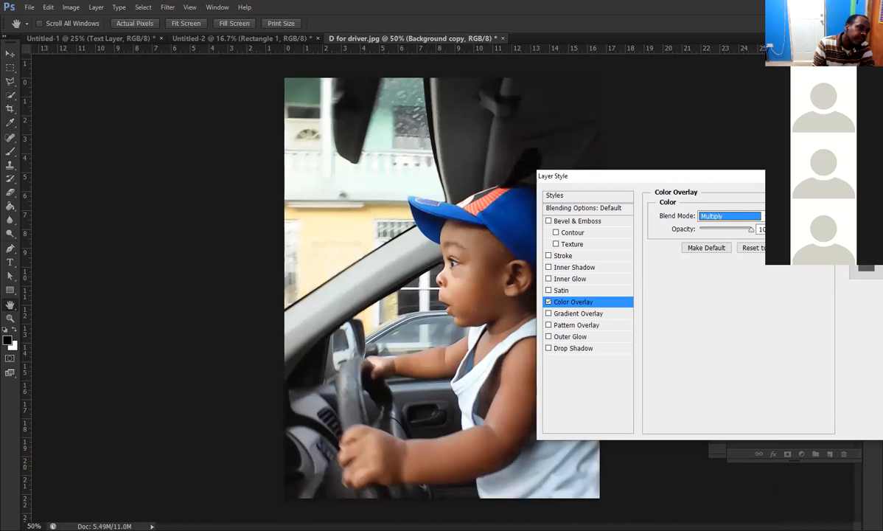
click(786, 216)
key(Return)
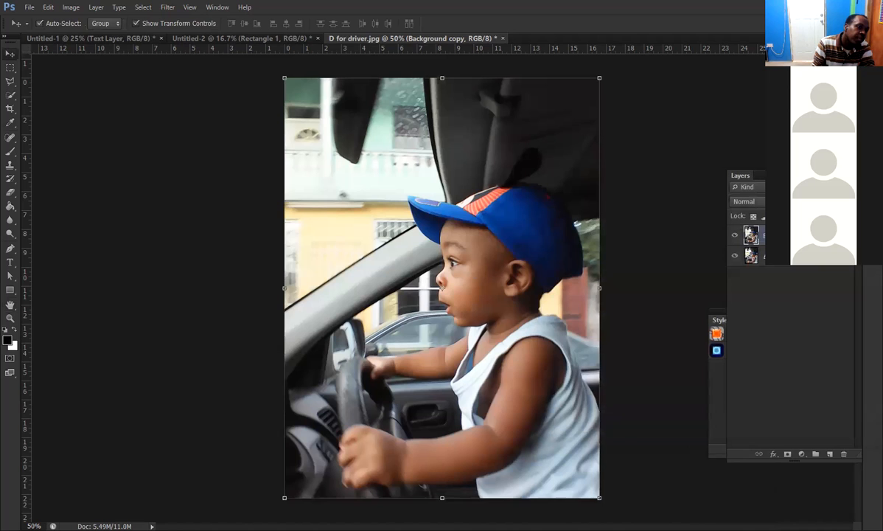
Reopen the top photo layer's style settings, enable Gradient Overlay, and show its options with the dialog moved clear of the photo
double_click(803, 236)
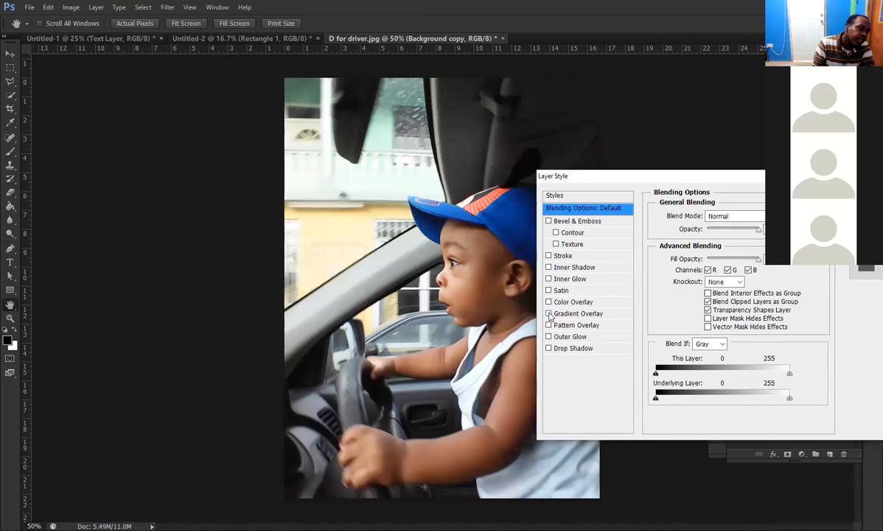
click(549, 314)
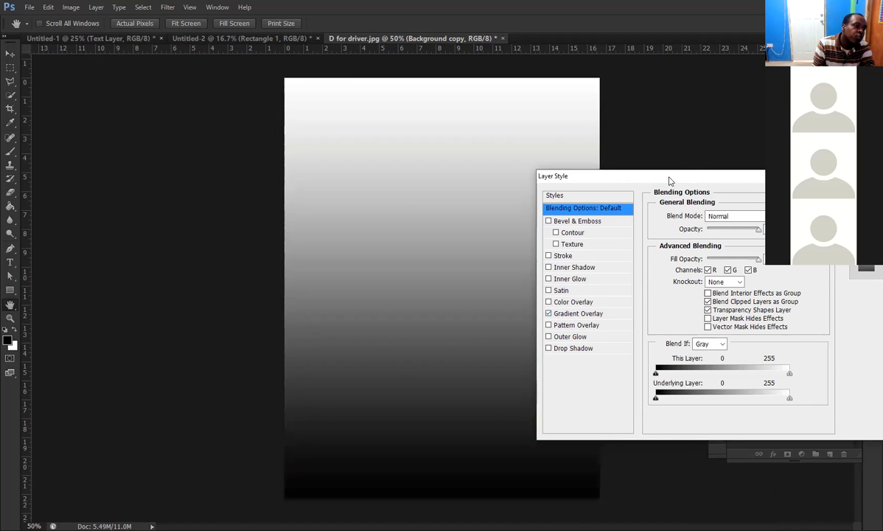
drag(669, 180, 735, 158)
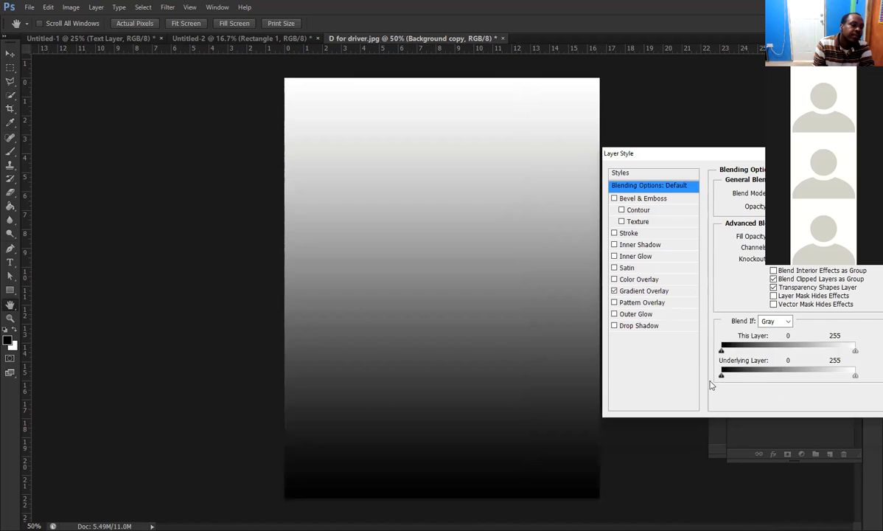
click(632, 293)
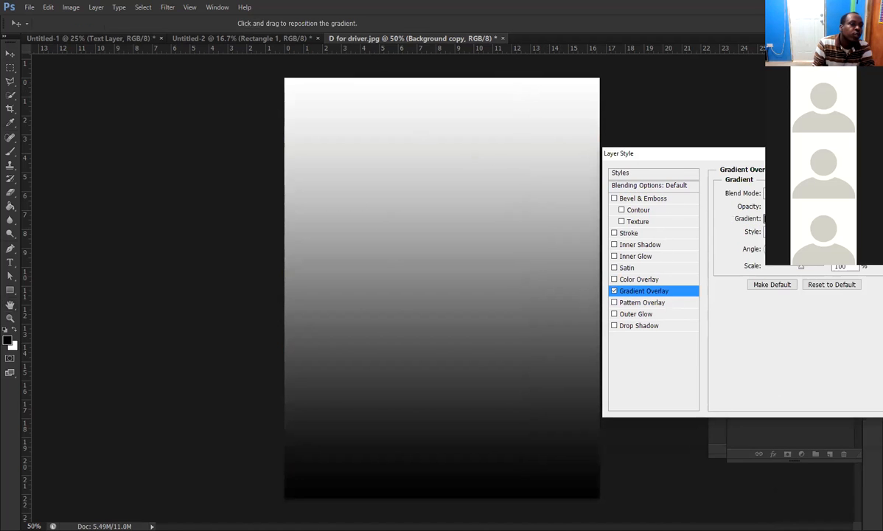
Set the Gradient Overlay's blend mode to Multiply
click(801, 193)
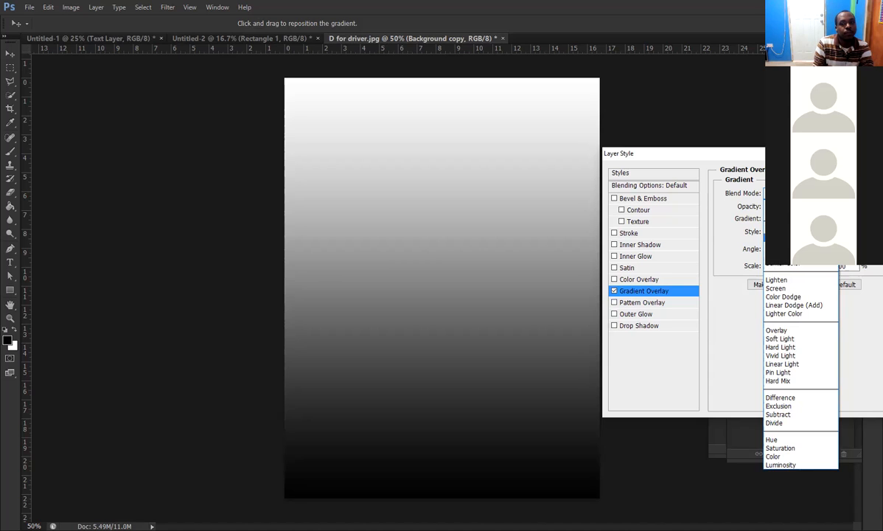
click(782, 239)
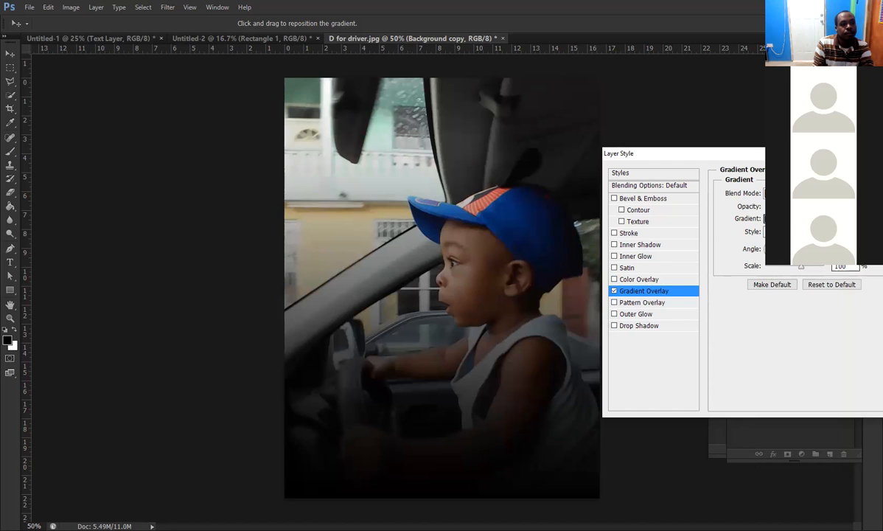
click(800, 193)
click(800, 193)
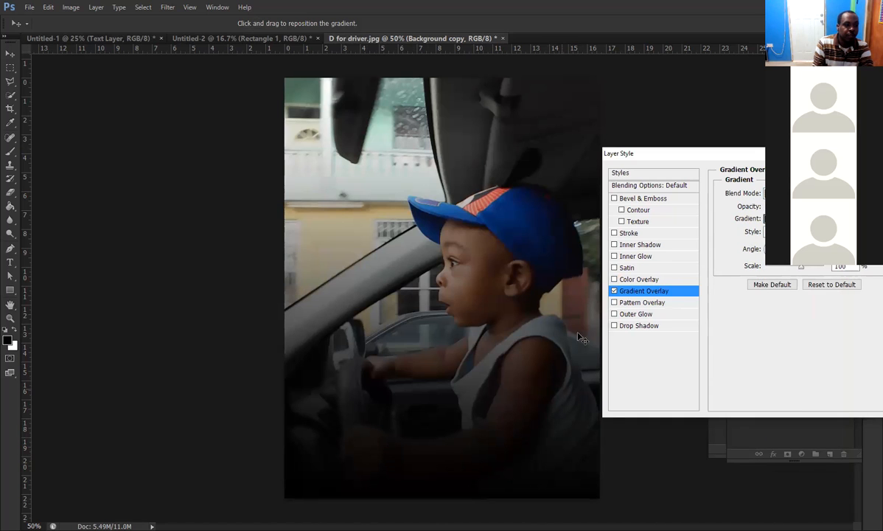
Toggle the Gradient Overlay off and on several times to compare the photo with and without it
click(615, 291)
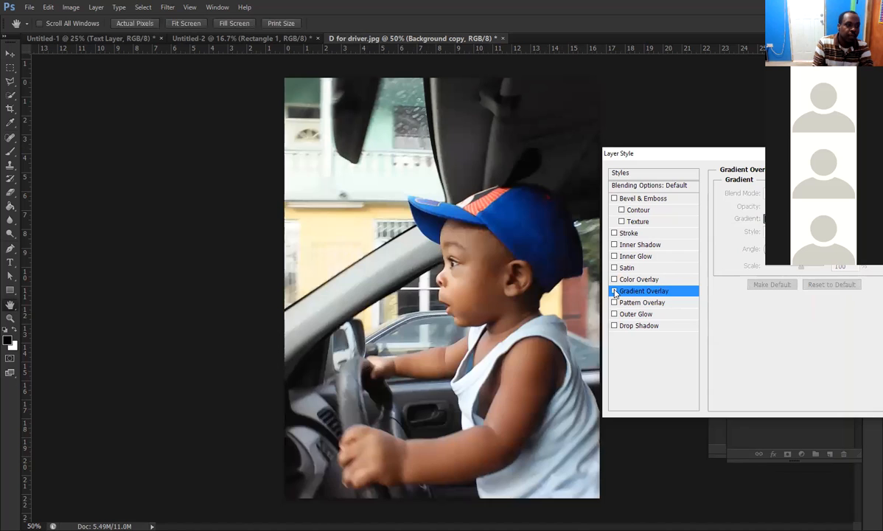
click(615, 291)
click(615, 292)
click(615, 291)
click(614, 291)
Switch the Gradient Overlay's blend mode to Normal and back to Multiply to compare the gradient with its darkening effect
click(802, 193)
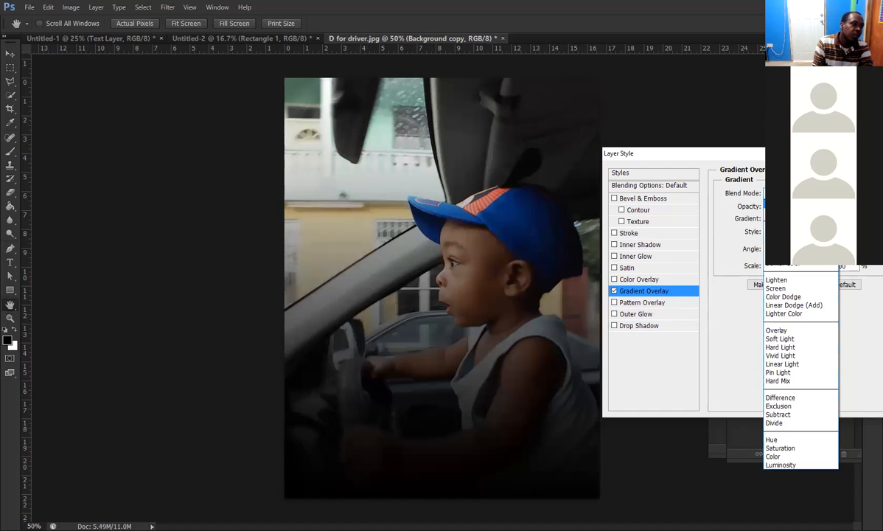
click(792, 204)
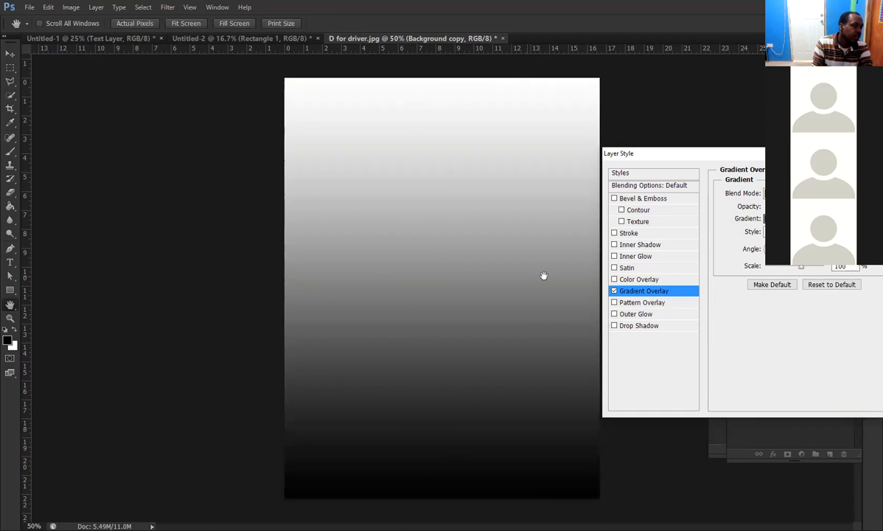
click(801, 193)
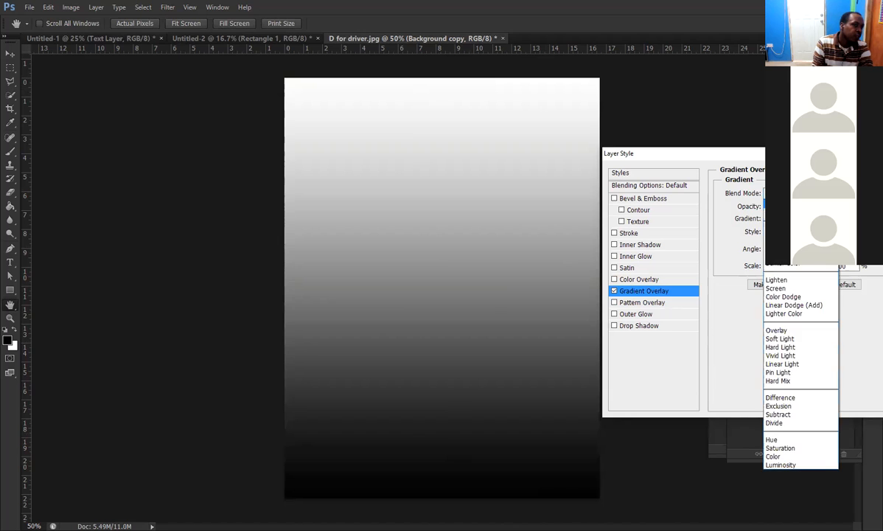
click(786, 272)
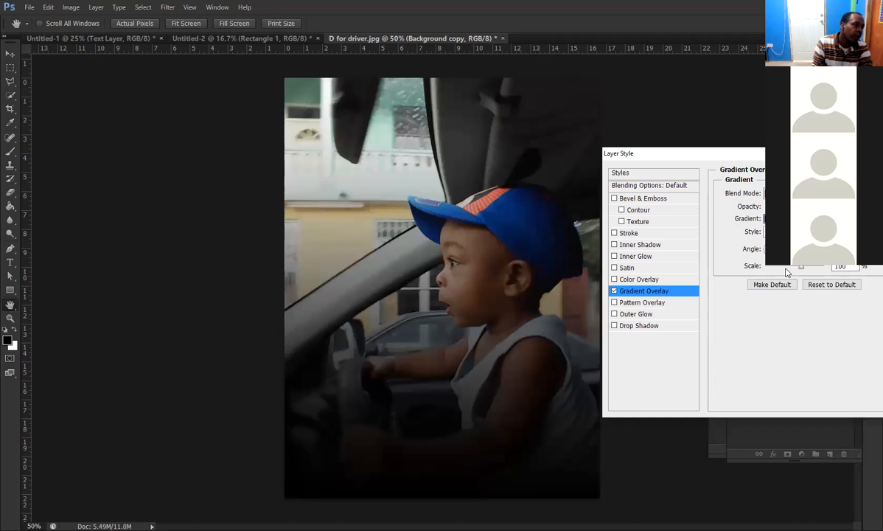
Reverse the overlay gradient and preview it on the photo in Normal, Multiply and Screen modes
click(835, 219)
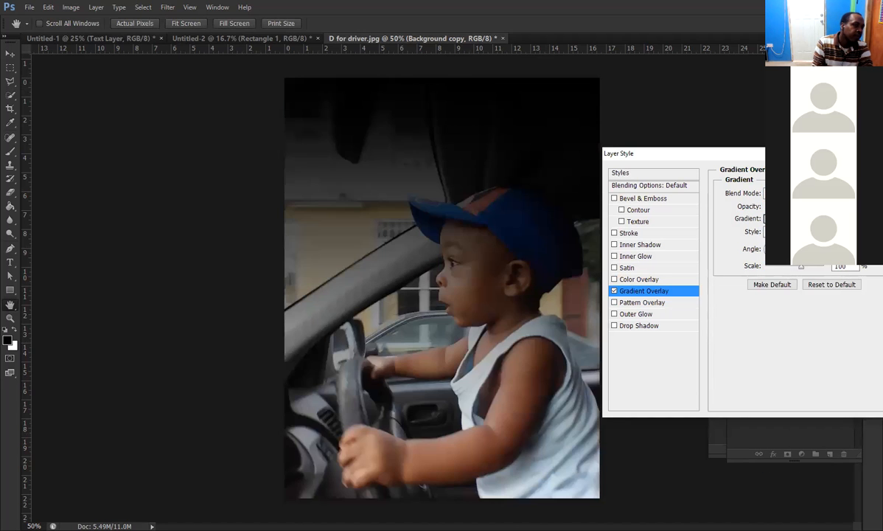
click(803, 193)
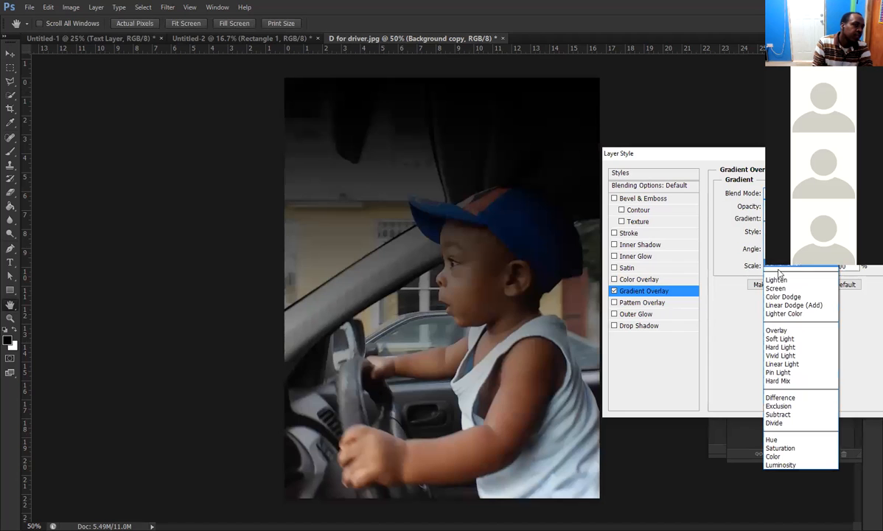
click(782, 204)
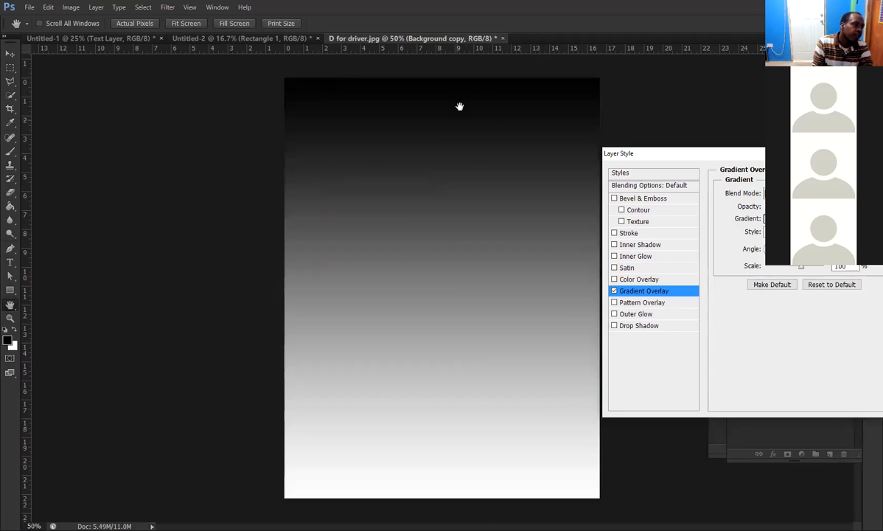
click(802, 193)
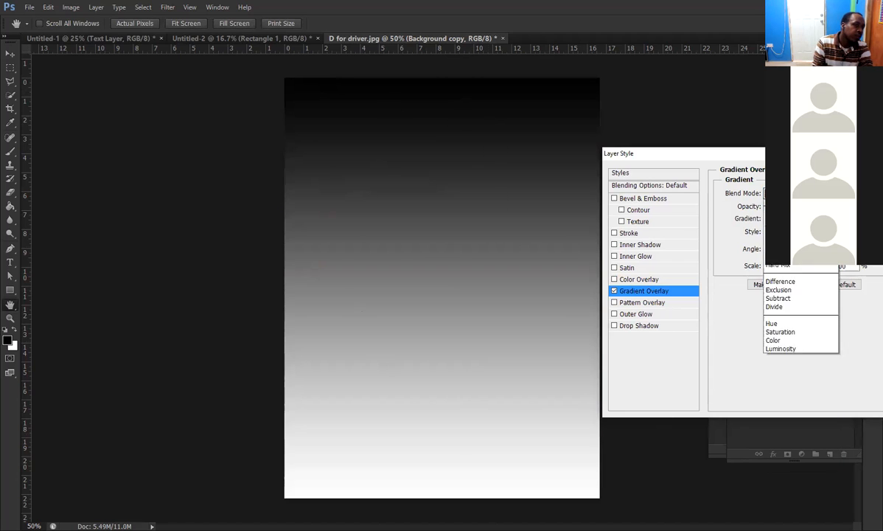
click(779, 238)
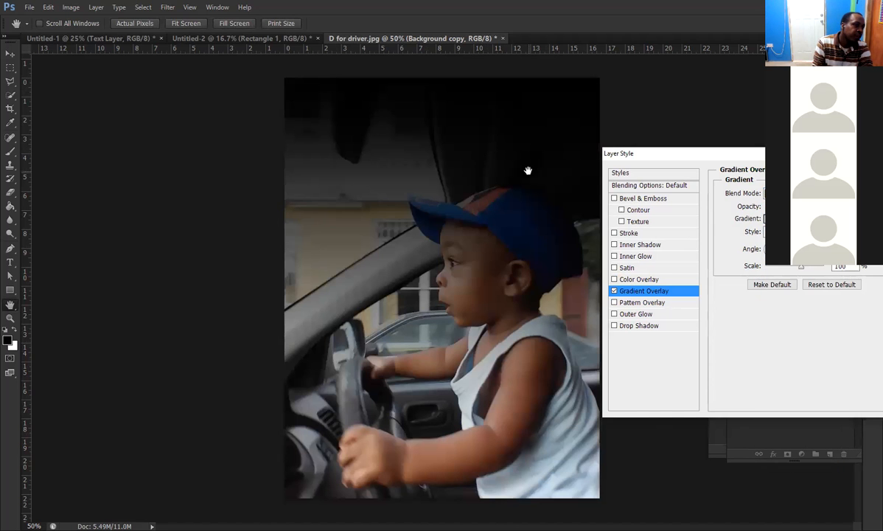
click(800, 193)
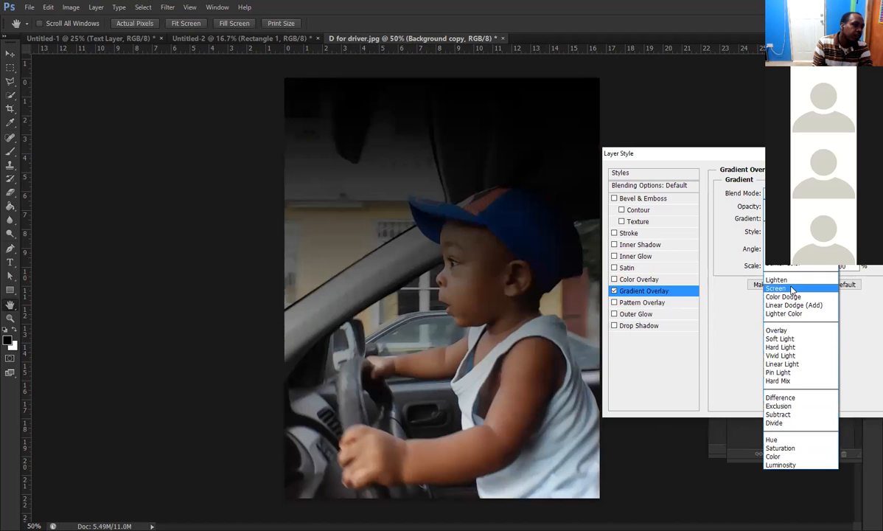
click(793, 290)
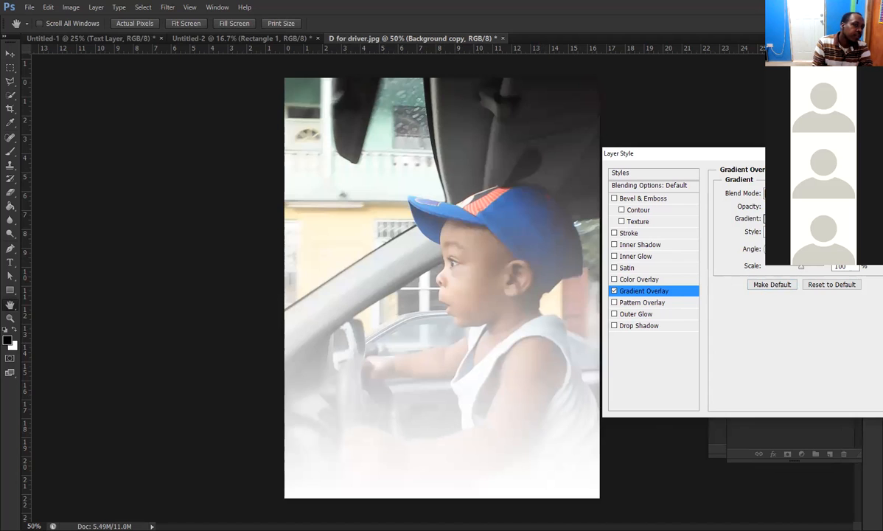
Return the Gradient Overlay's blend mode to Normal and turn off the gradient's reversal
click(796, 193)
click(791, 205)
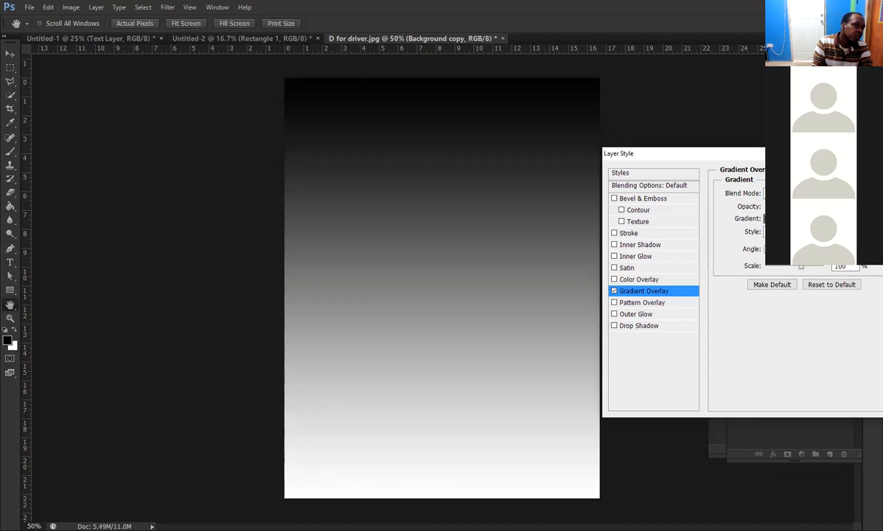
click(841, 219)
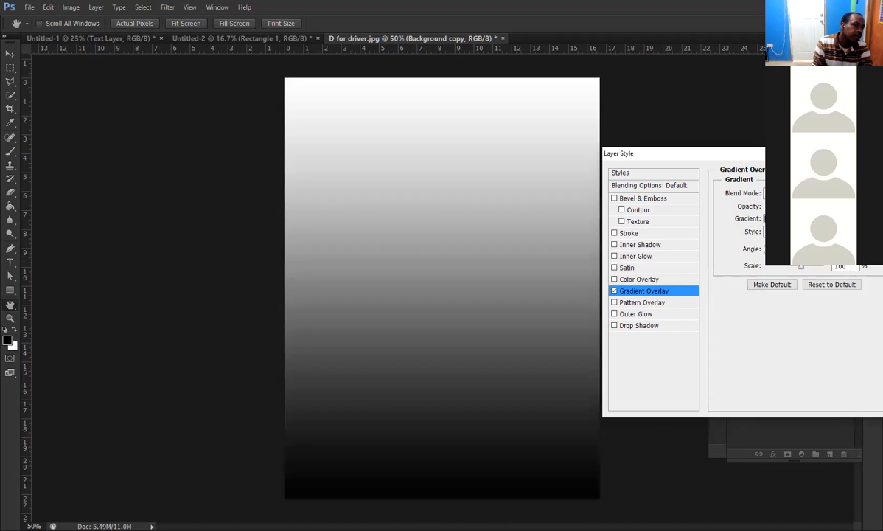
Preview the Gradient Overlay on the photo in Screen mode and return its blend mode to Normal
click(796, 193)
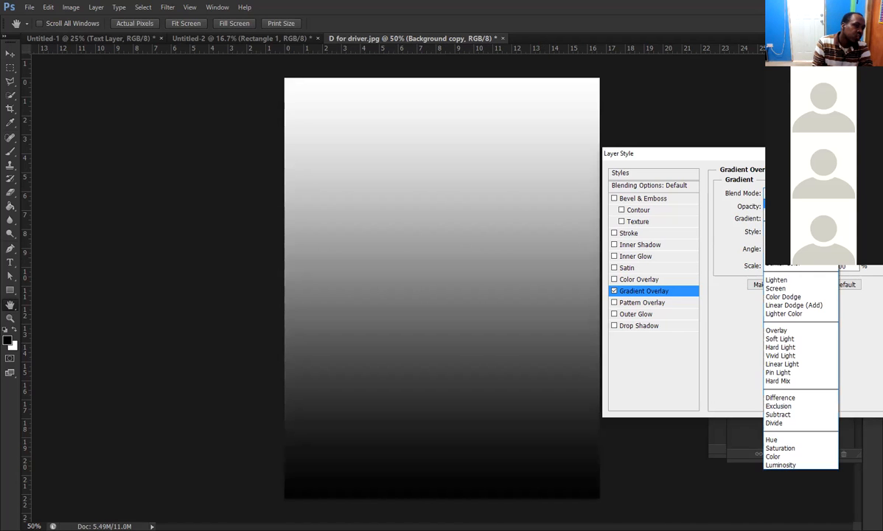
click(790, 291)
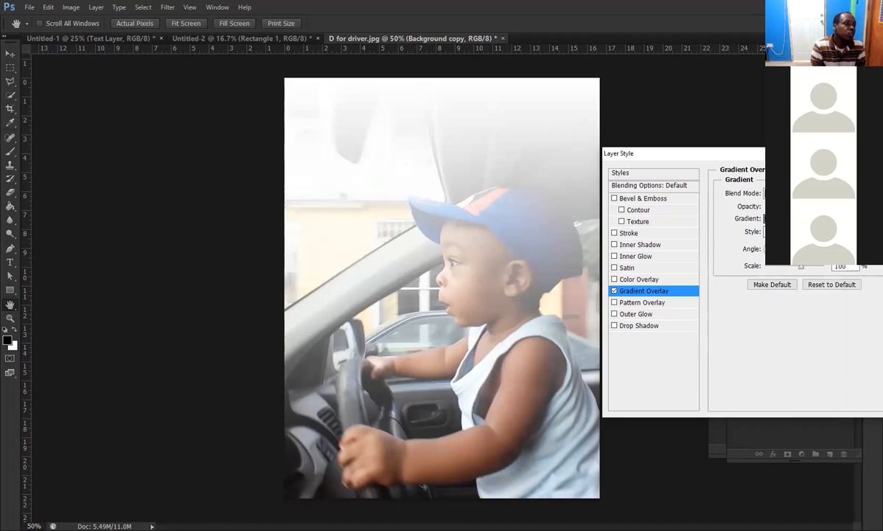
click(781, 193)
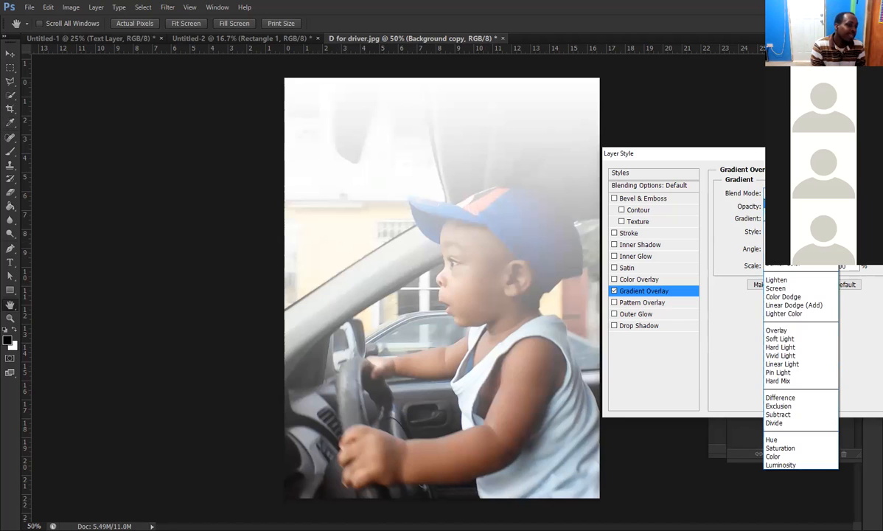
click(782, 204)
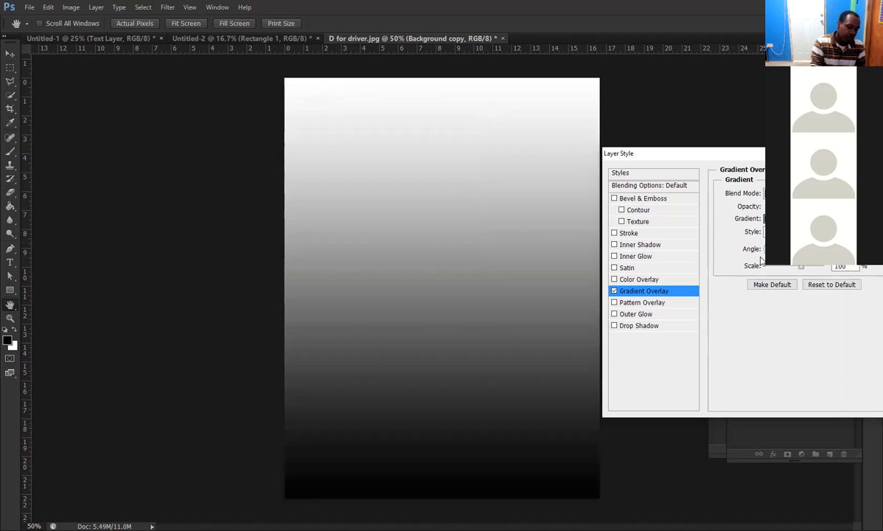
Cycle the Gradient Overlay through the blend modes from Normal onward to compare each one's effect on the photo
key(Down)
key(Down)
key(Down)
key(Down)
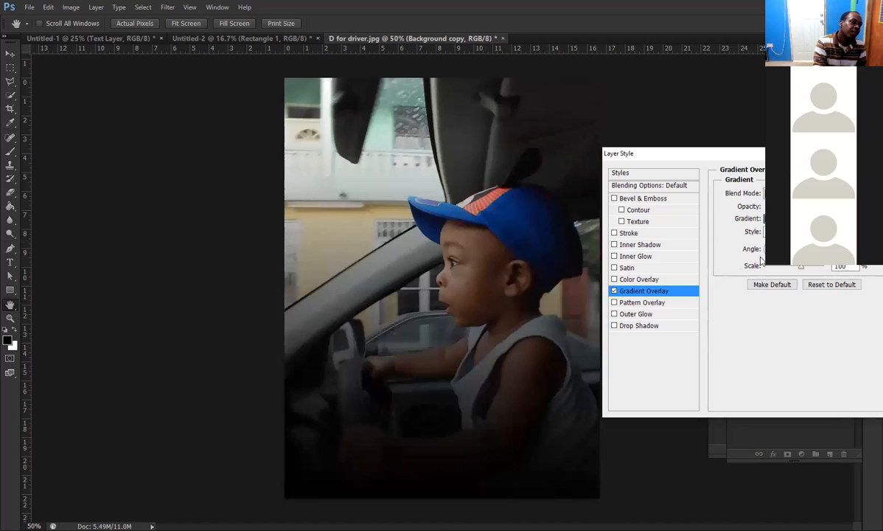
key(Down)
key(Down)
key(Down)
key(Down)
key(Down)
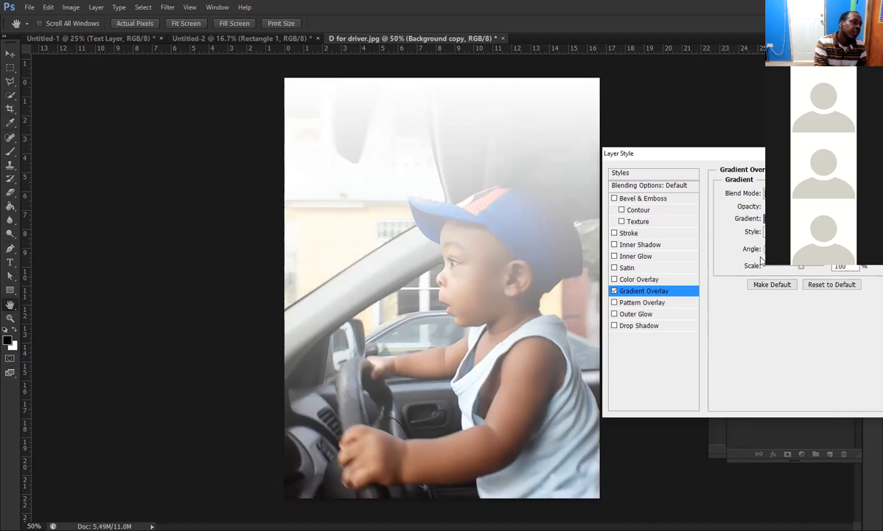
key(Down)
key(Down)
key(Down)
key(Down)
key(Down)
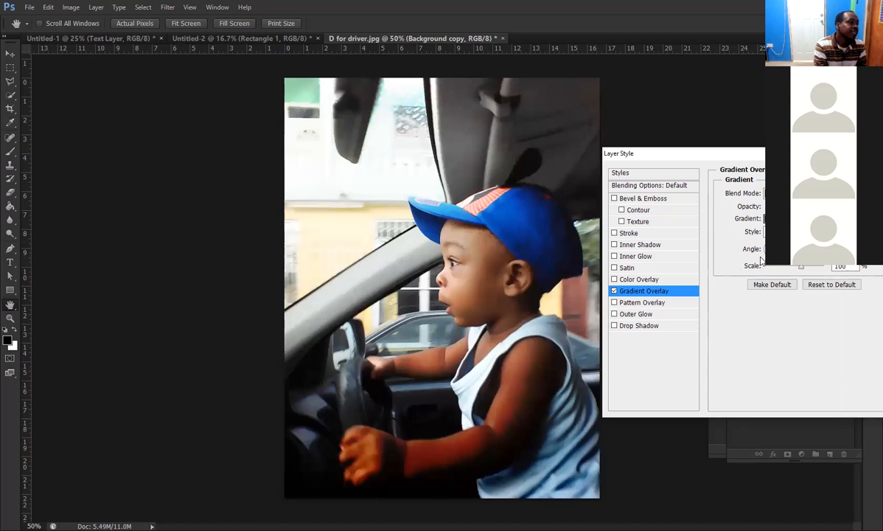
key(Down)
key(Down)
key(Down)
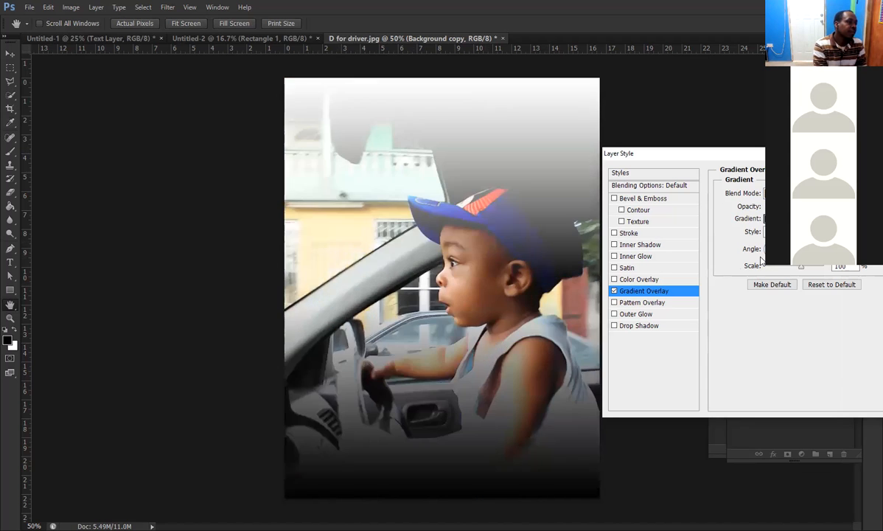
key(Down)
key(Down)
key(Down)
key(Down)
key(Down)
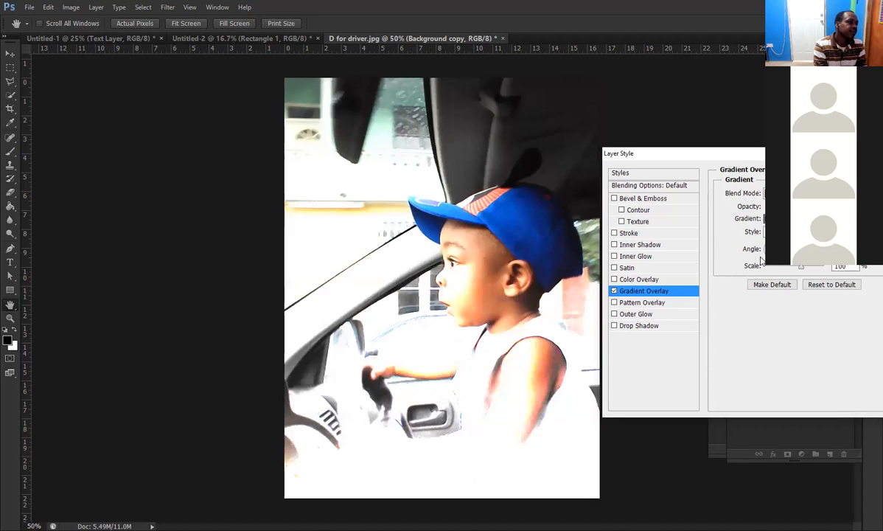
key(Down)
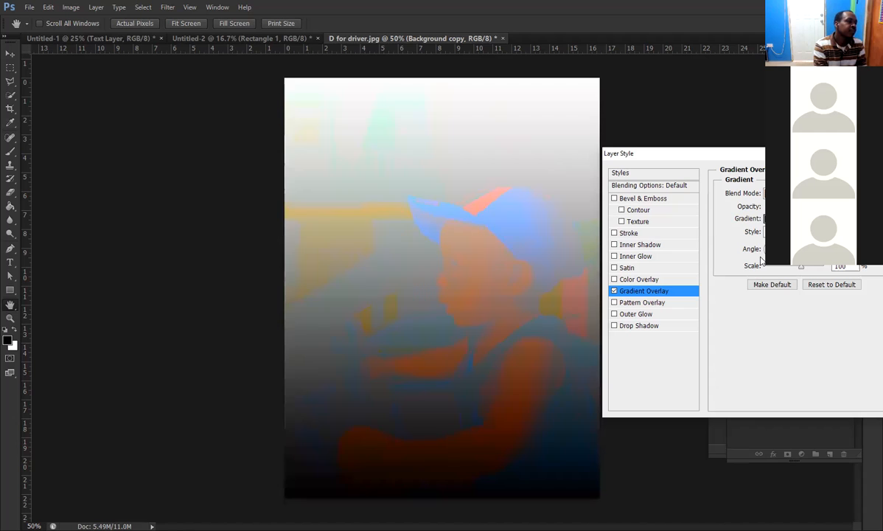
Turn off the photo's Gradient Overlay and close the layer style settings without applying them
click(614, 292)
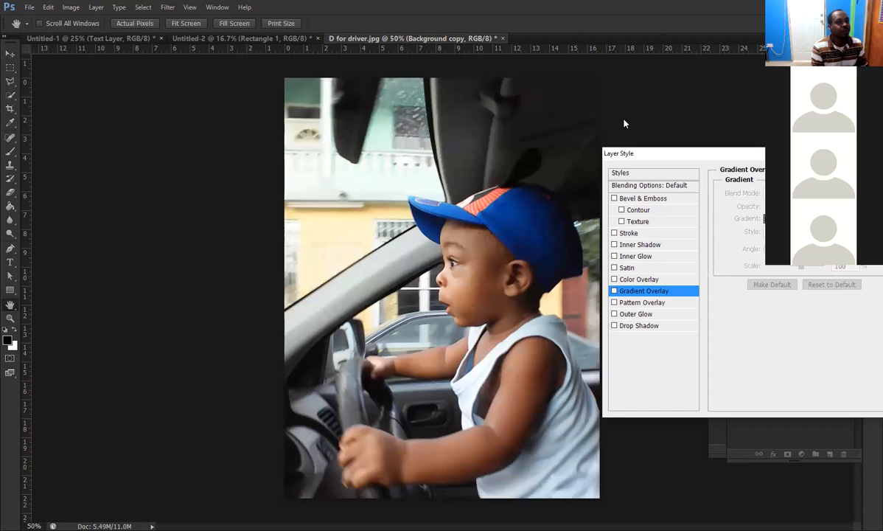
drag(811, 152, 625, 121)
click(751, 157)
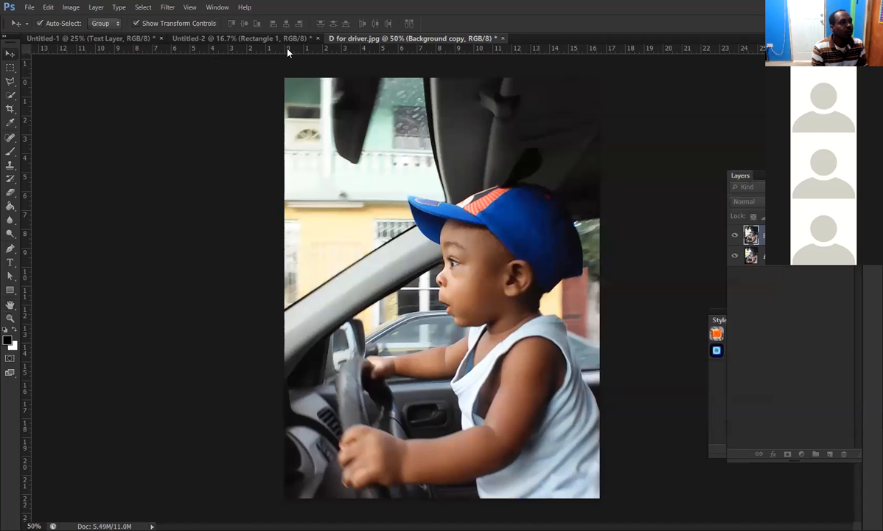
In the Untitled-2 document, turn off every layer effect on Rectangle 1 except Color Overlay
click(268, 42)
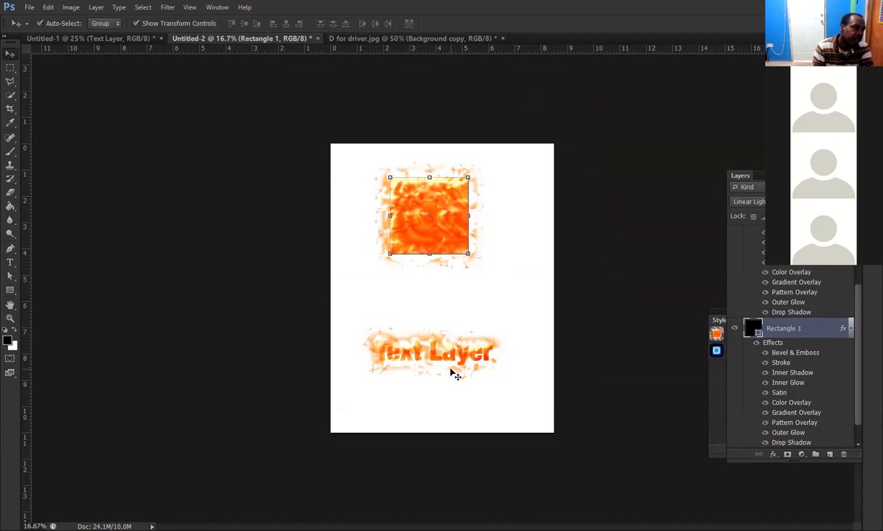
double_click(788, 403)
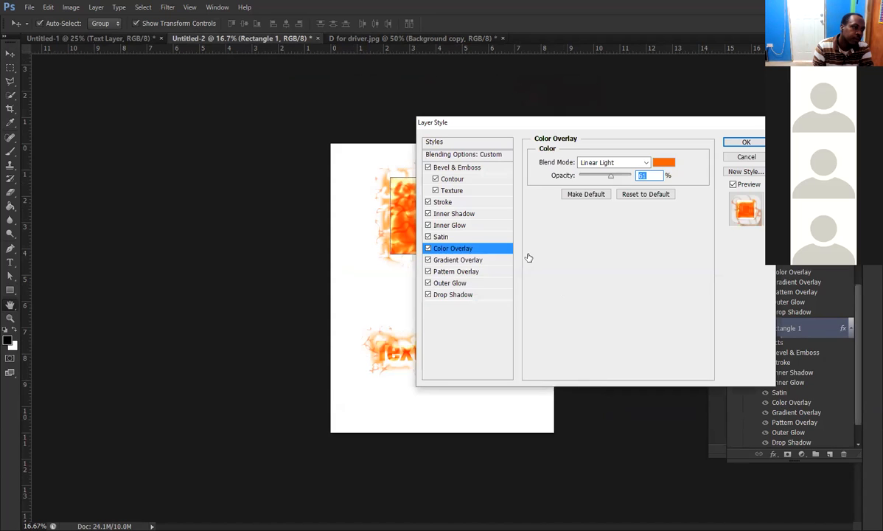
click(428, 237)
click(428, 225)
click(429, 213)
click(436, 190)
click(429, 202)
click(429, 167)
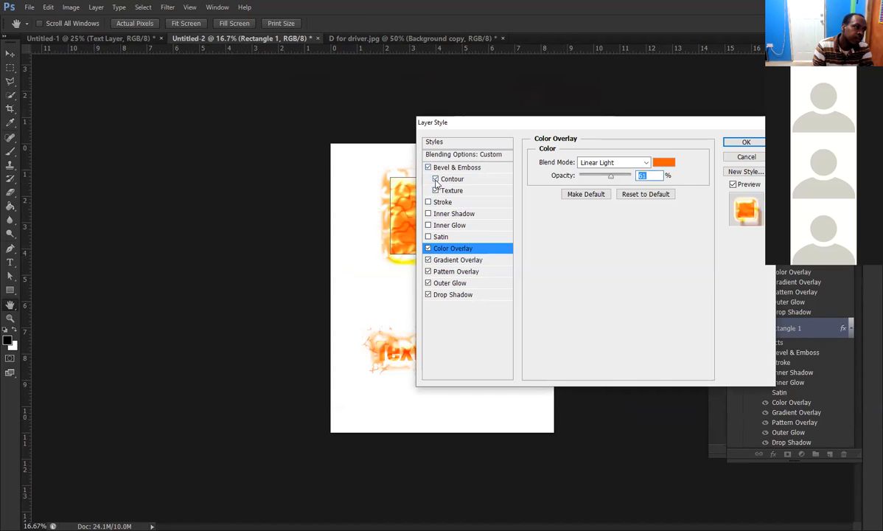
click(428, 260)
click(428, 272)
click(428, 295)
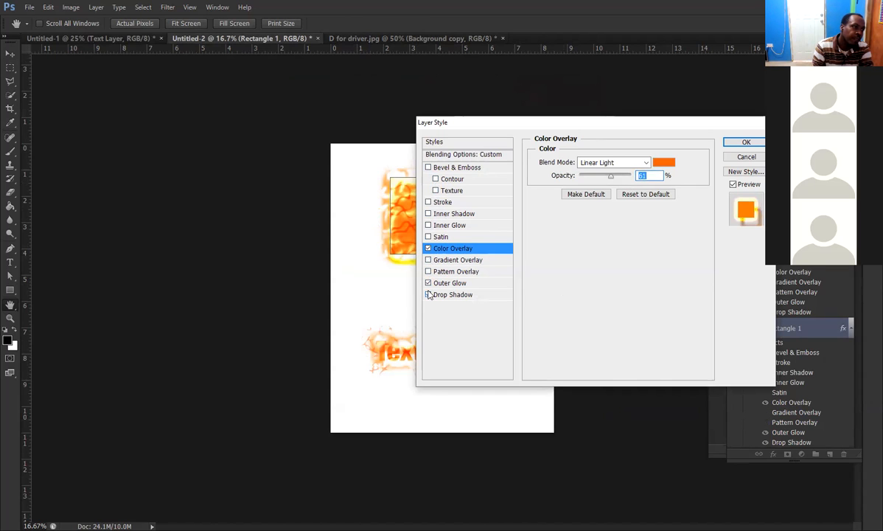
click(428, 283)
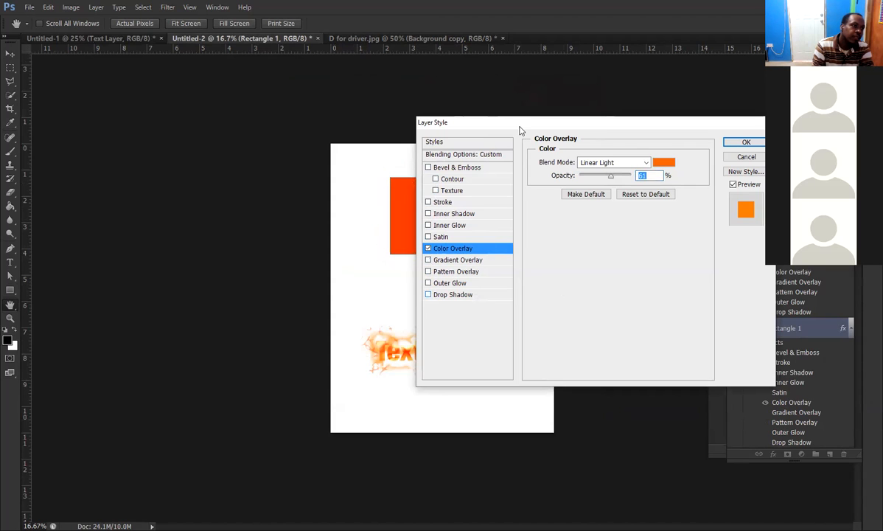
Uncover the rectangle, compare it with and without Color Overlay, and leave that effect turned off
drag(519, 131, 607, 131)
click(515, 248)
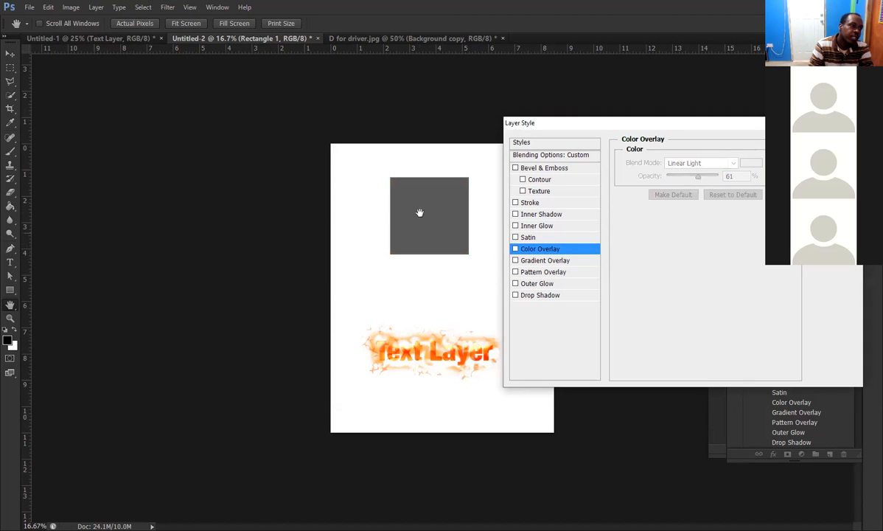
click(515, 249)
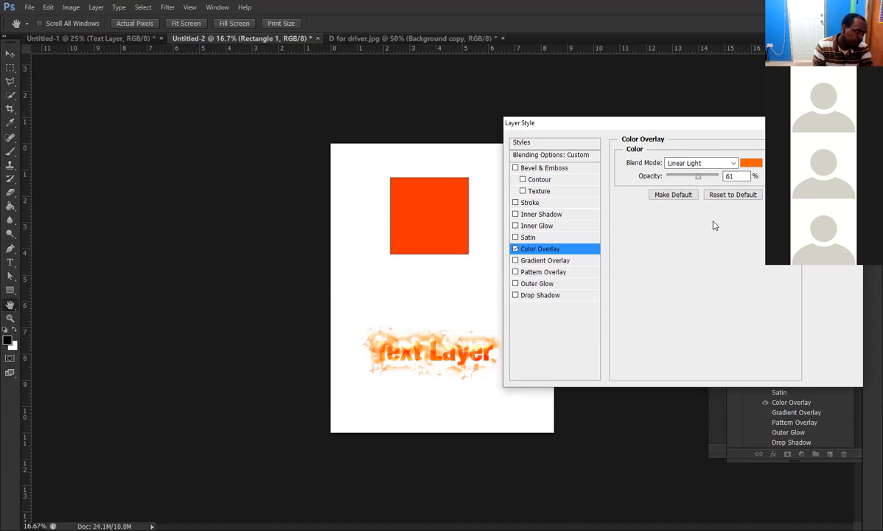
click(516, 249)
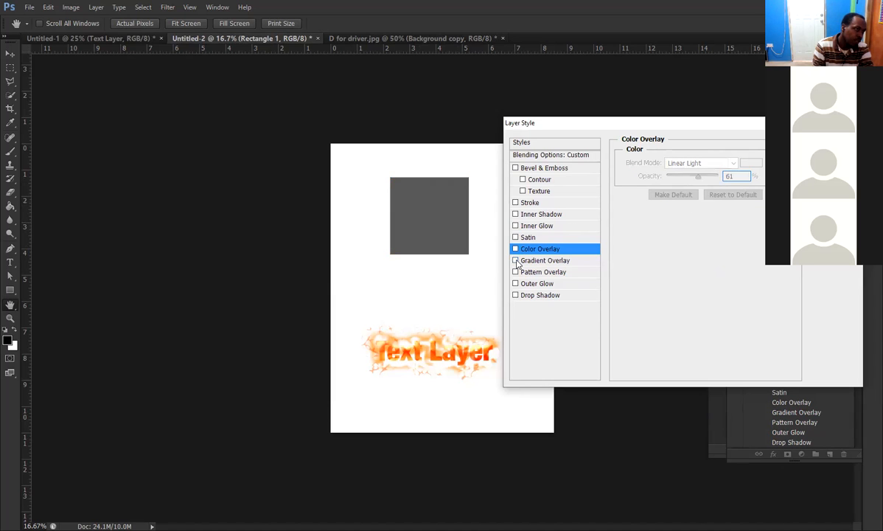
Preview the rectangle's Gradient Overlay, view the presets in the Gradient Editor without changing them, and turn the effect off again
click(538, 261)
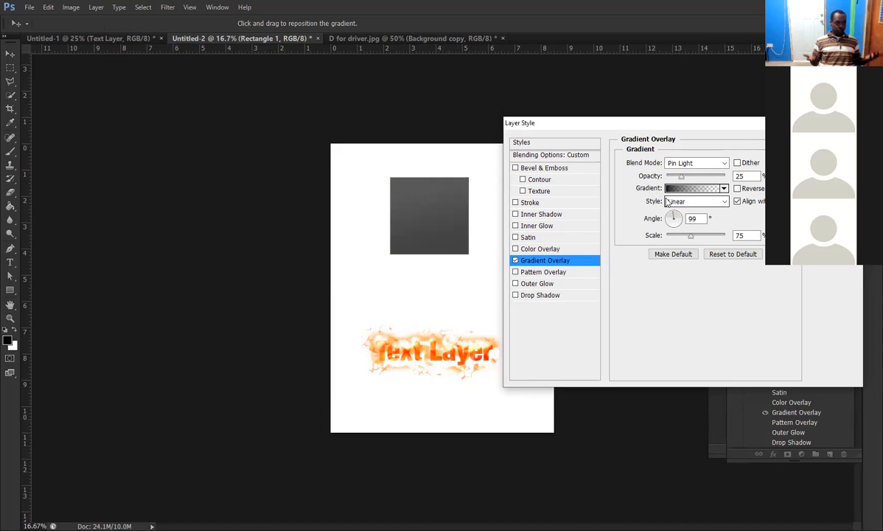
click(708, 193)
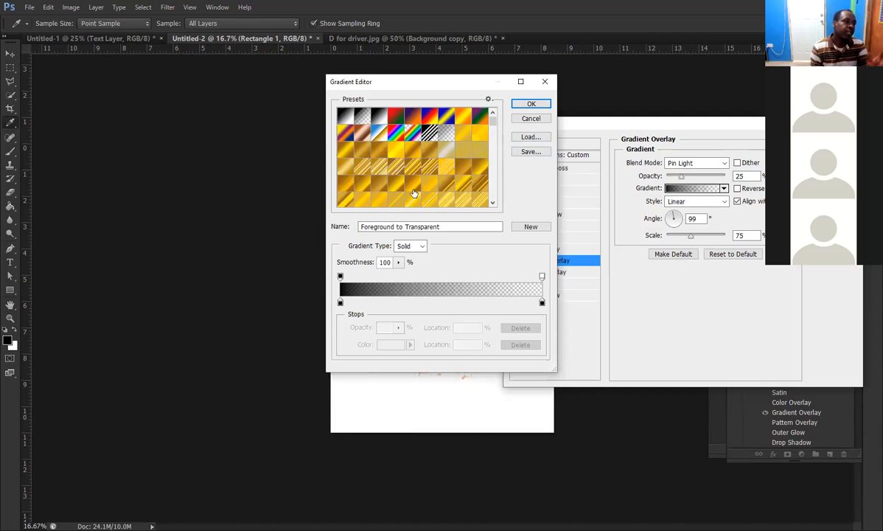
click(545, 81)
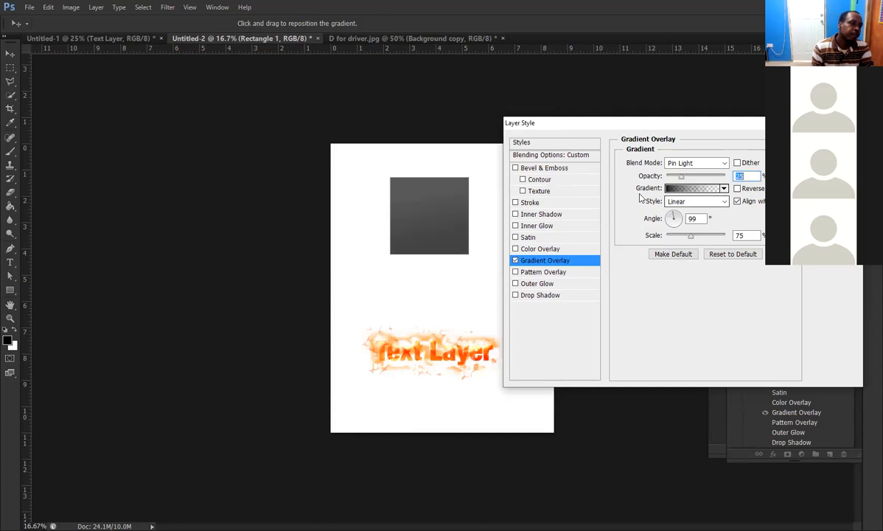
click(515, 261)
Preview the Pattern Overlay on the rectangle and turn it off again
click(516, 272)
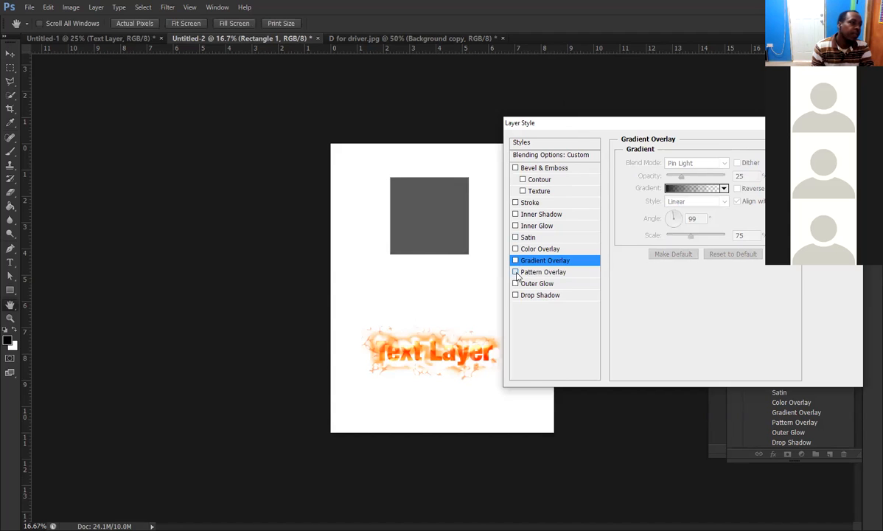
click(538, 273)
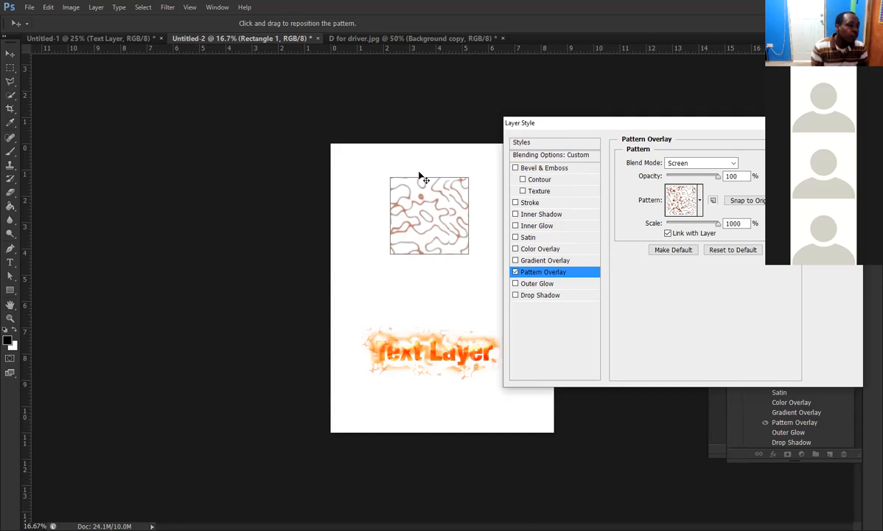
click(515, 273)
Preview the rectangle's Outer Glow with its blend mode set to Normal, and turn the effect off again
click(515, 284)
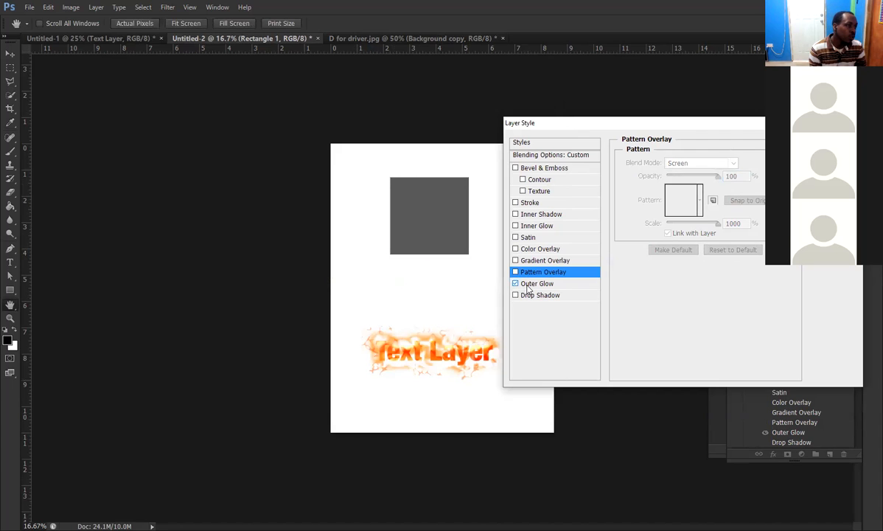
click(531, 286)
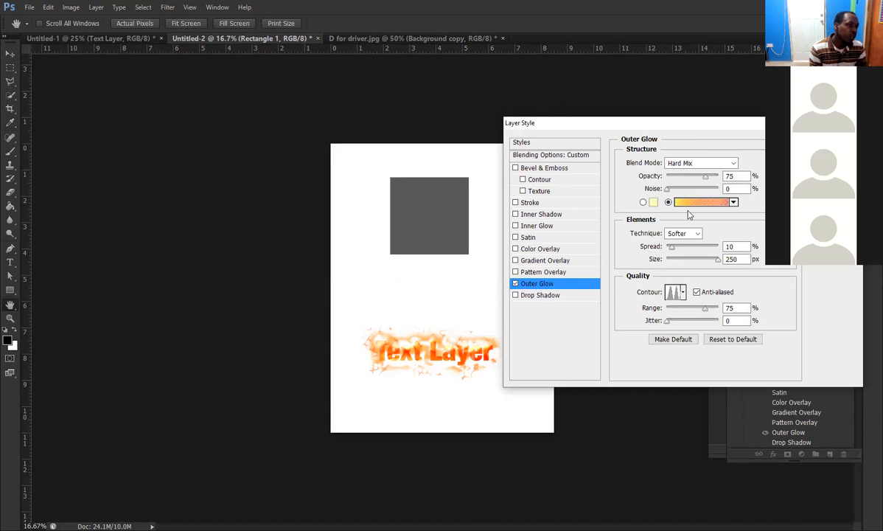
click(697, 163)
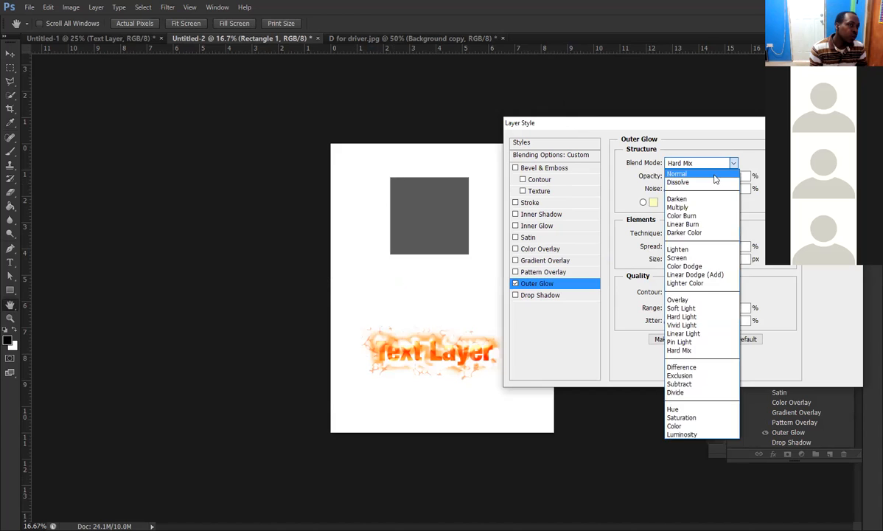
click(714, 175)
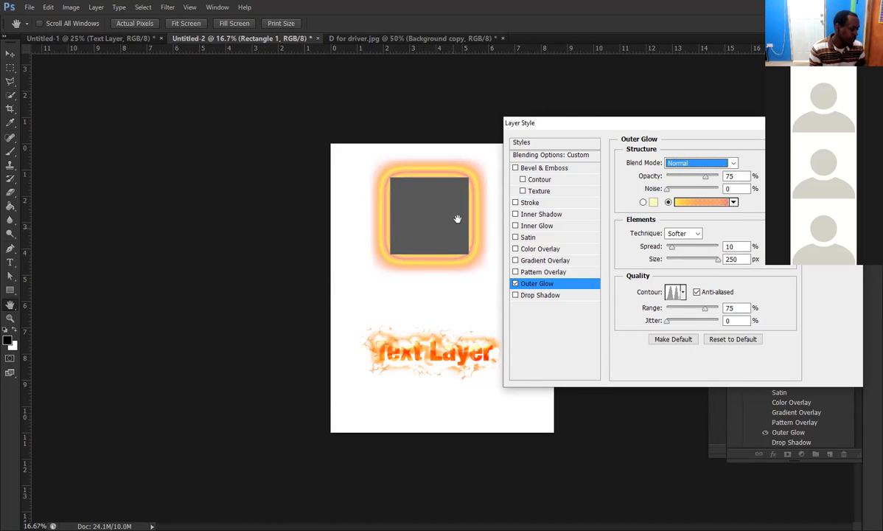
click(515, 285)
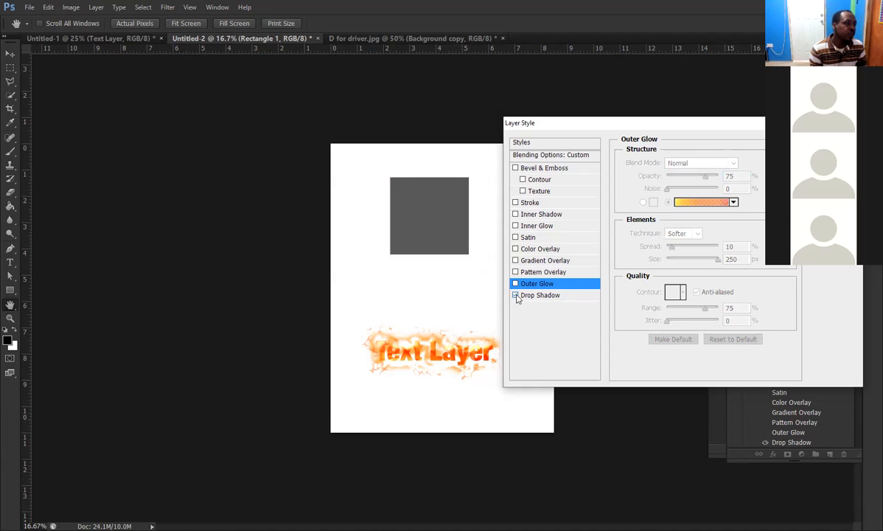
Turn on the rectangle's Drop Shadow with the straight diagonal contour and a distance of 137 px
click(515, 295)
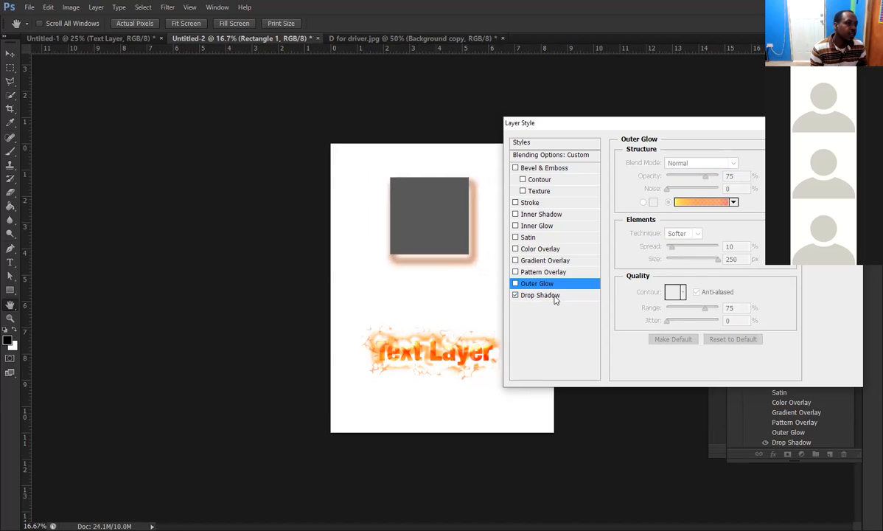
click(545, 295)
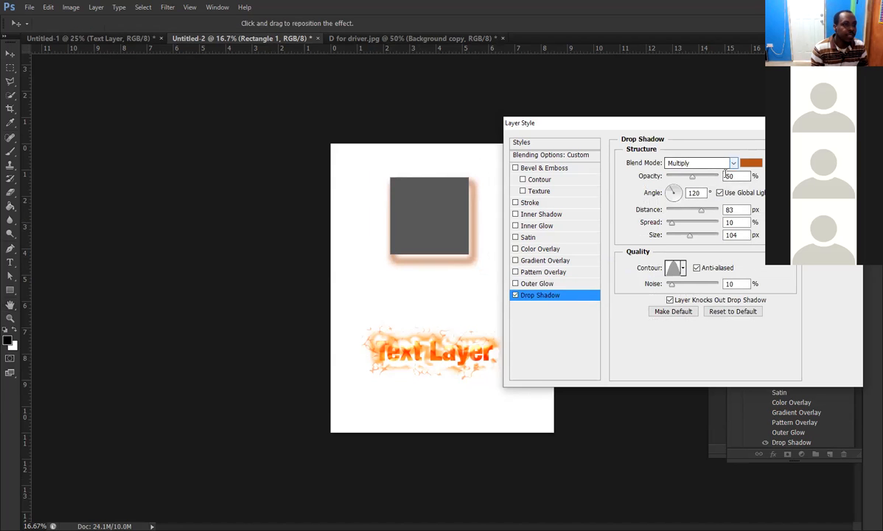
click(684, 268)
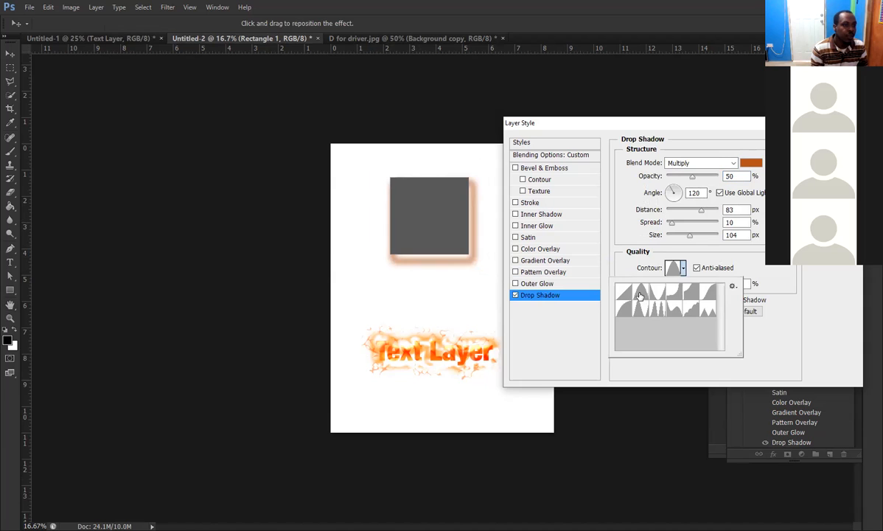
click(623, 292)
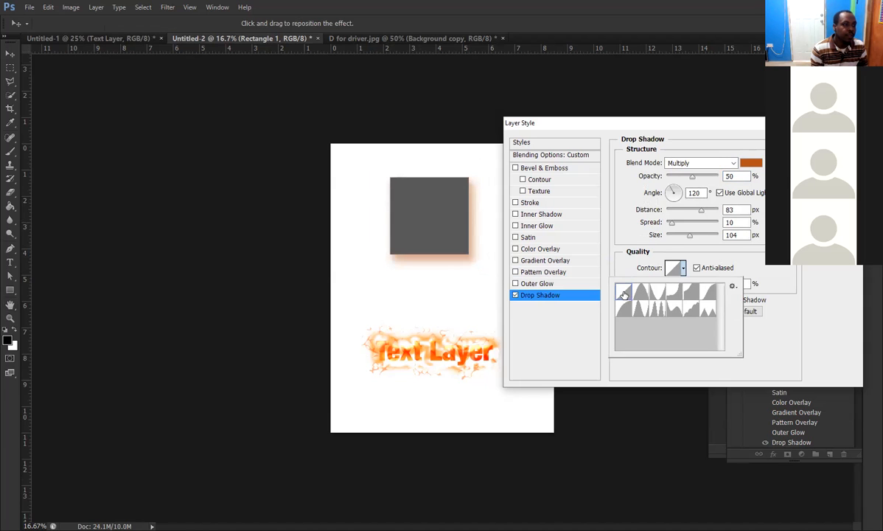
click(679, 212)
drag(680, 211, 706, 212)
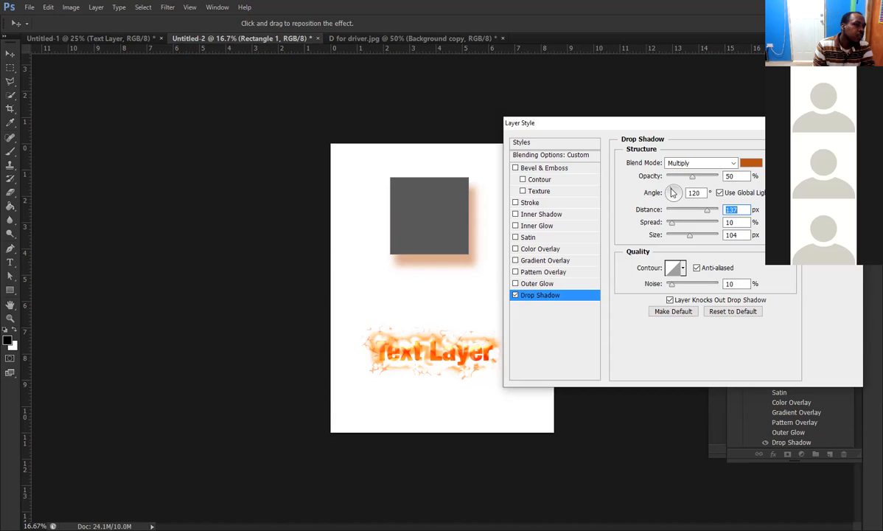
Try different light directions for the rectangle's Drop Shadow, finishing with an angle of 164°
drag(672, 192, 681, 201)
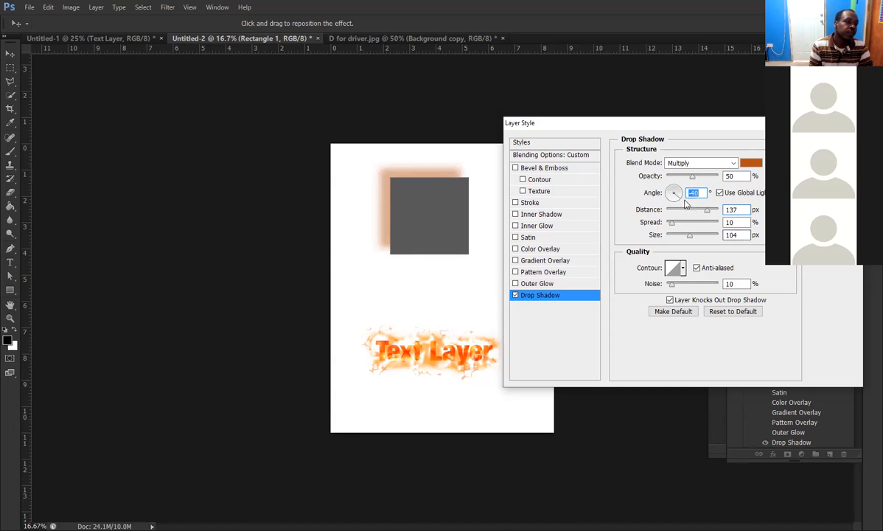
click(677, 194)
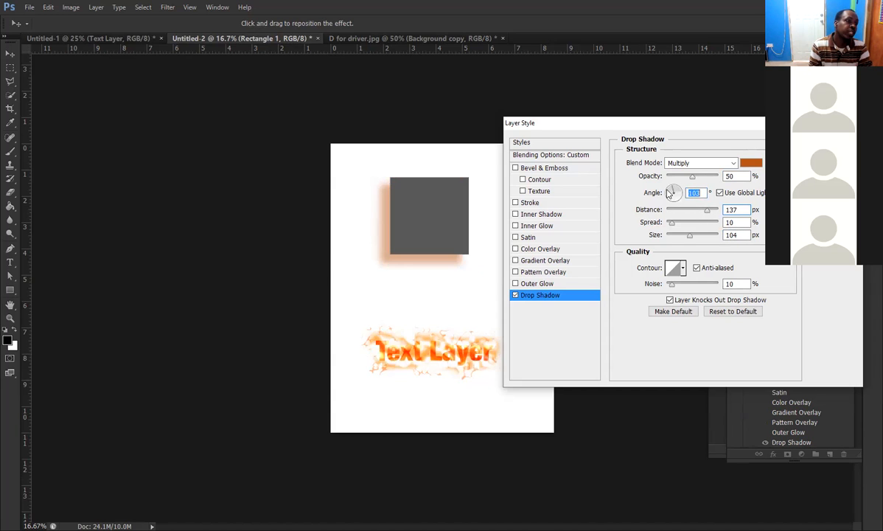
click(672, 191)
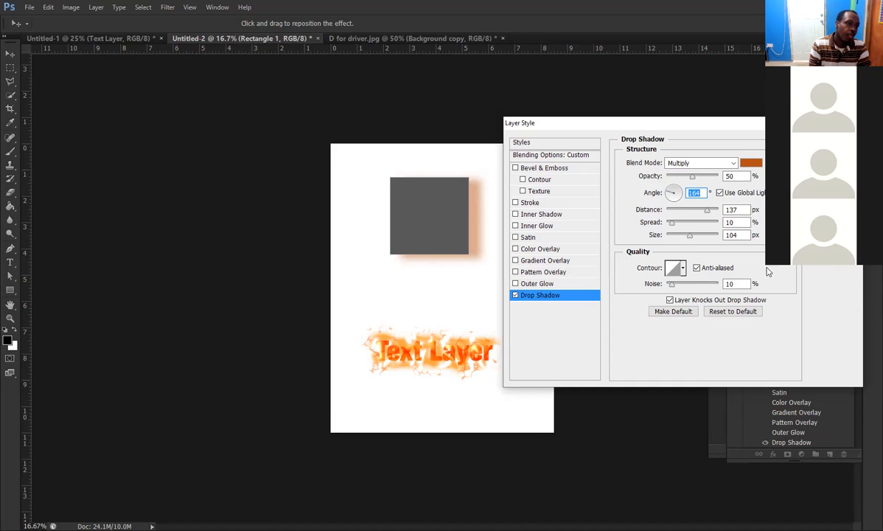
Try several Drop Shadow contours on the rectangle, finishing with the twin-peaked contour
click(683, 270)
click(641, 292)
key(Right)
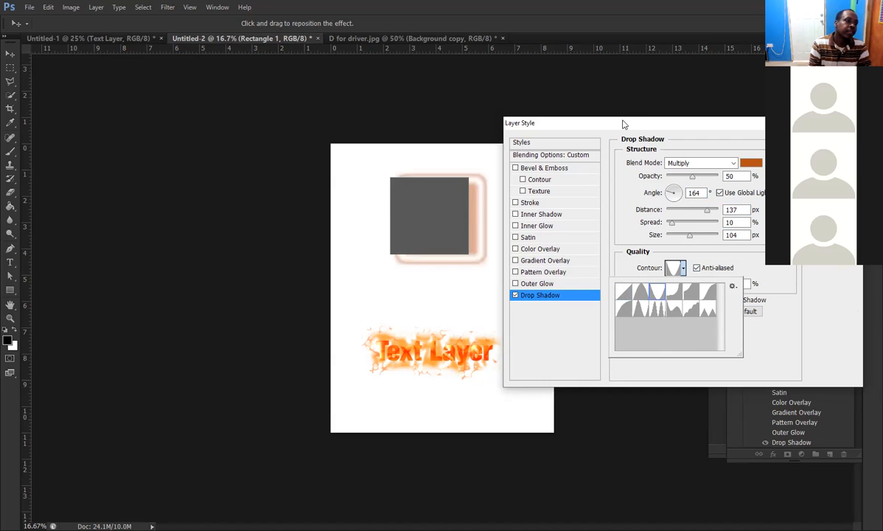
drag(622, 125, 672, 107)
click(495, 239)
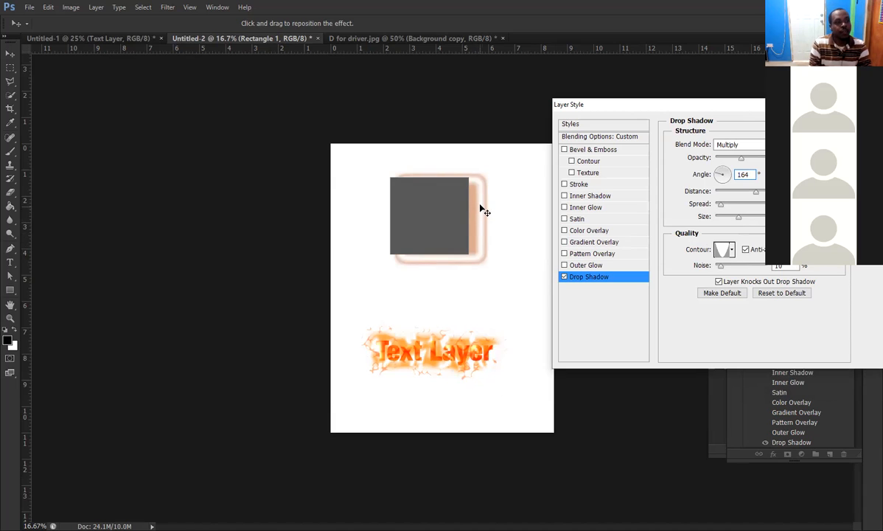
click(732, 251)
click(740, 290)
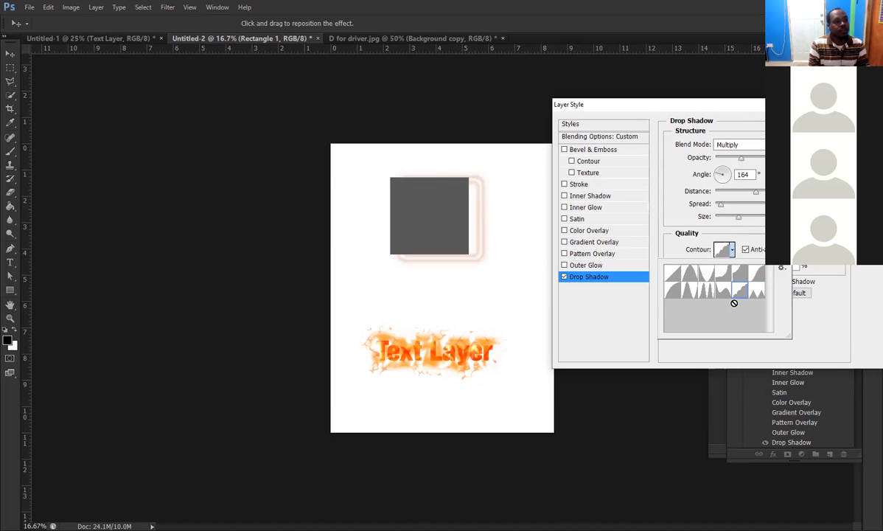
click(728, 296)
click(705, 290)
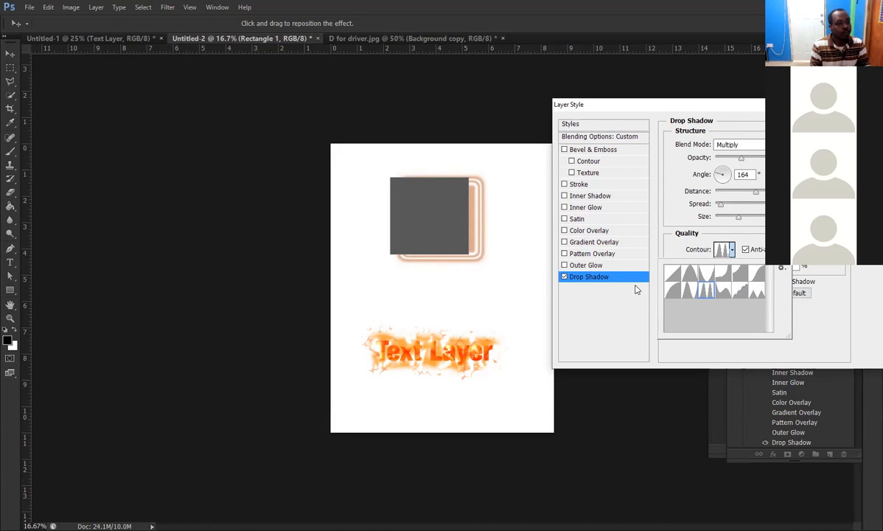
Turn all of the rectangle's layer effects back on, including the bevel's Contour and Texture, and close the Layer Style dialog
click(564, 277)
click(564, 264)
click(563, 253)
click(564, 241)
click(564, 219)
click(564, 208)
click(564, 196)
click(564, 185)
click(572, 172)
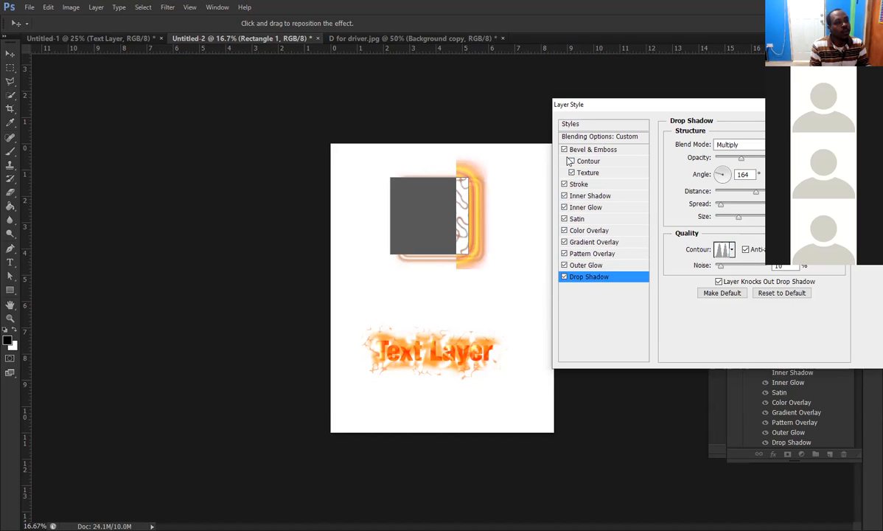
click(572, 161)
click(564, 149)
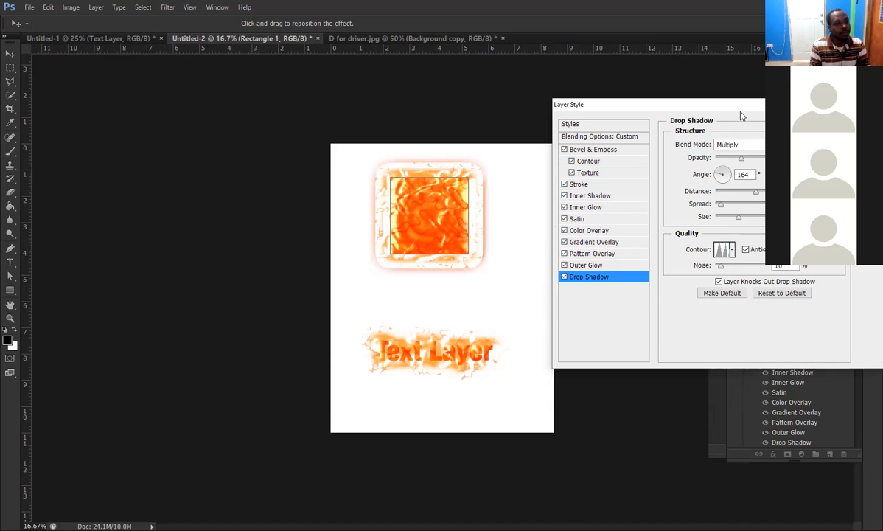
drag(648, 101, 555, 85)
click(795, 108)
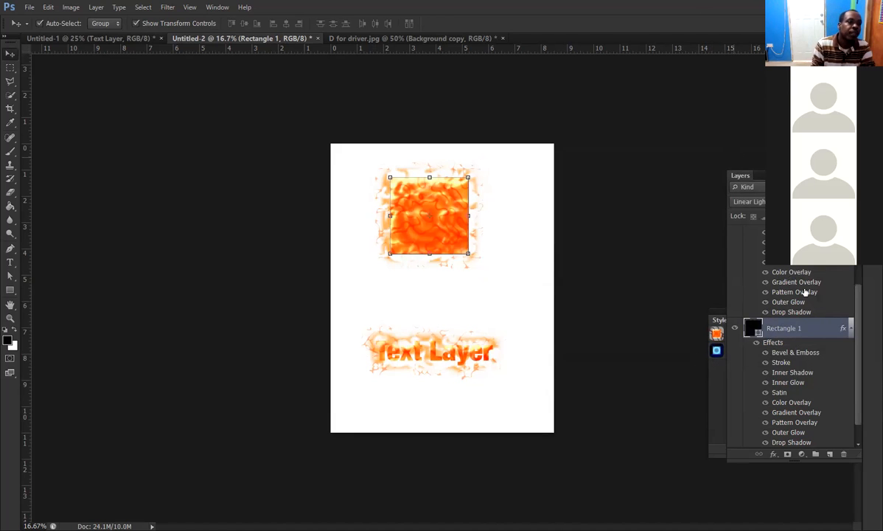
Try the glossy blue, orange and icy light-blue preset styles on the rectangle
click(715, 319)
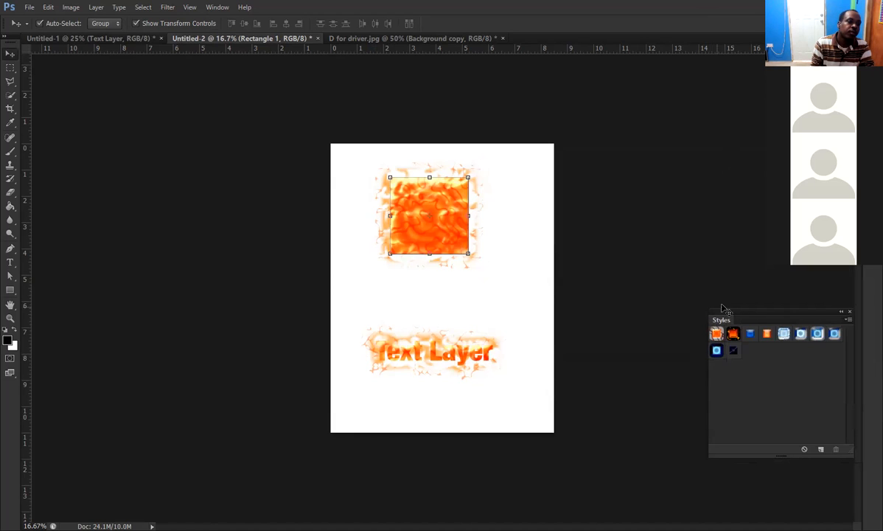
drag(804, 311, 732, 143)
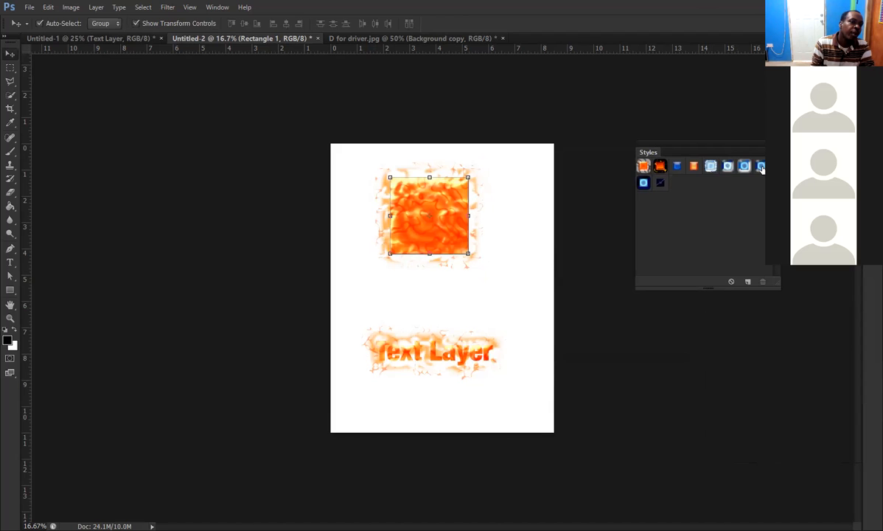
click(678, 165)
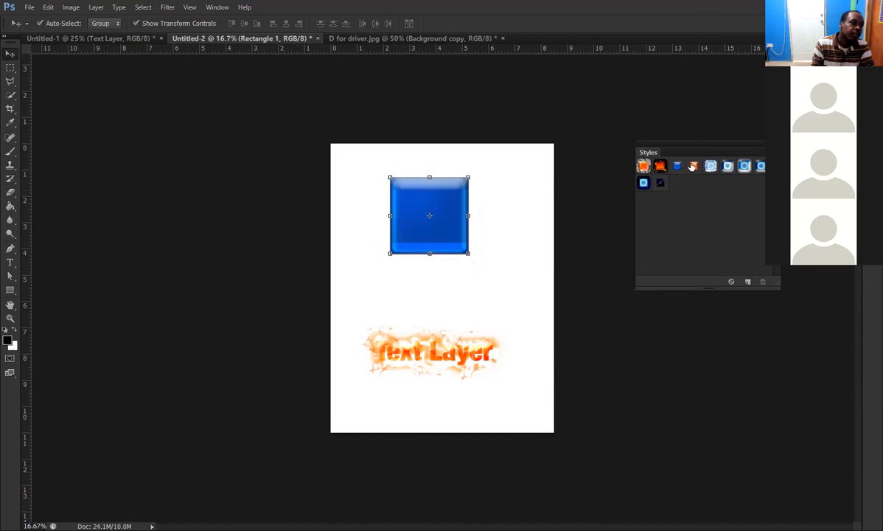
click(693, 166)
click(727, 167)
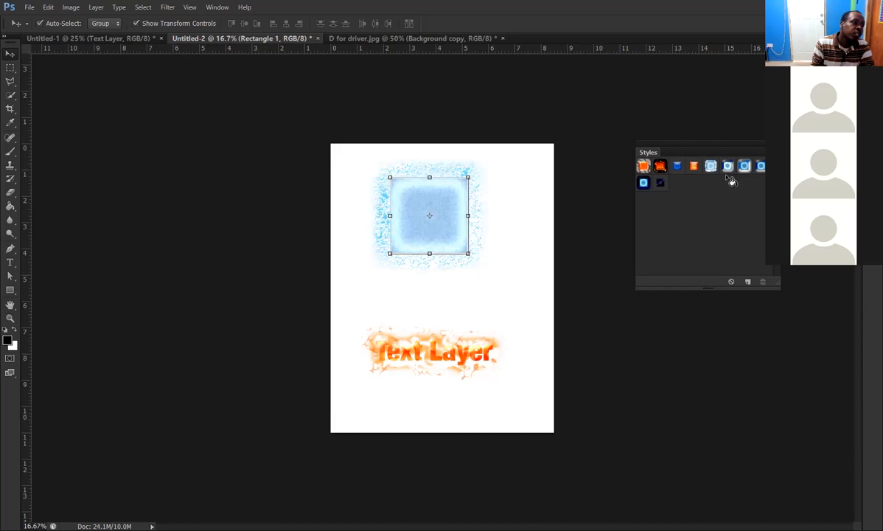
Apply the glowing light-blue preset style with the dark surround to the rectangle
click(873, 180)
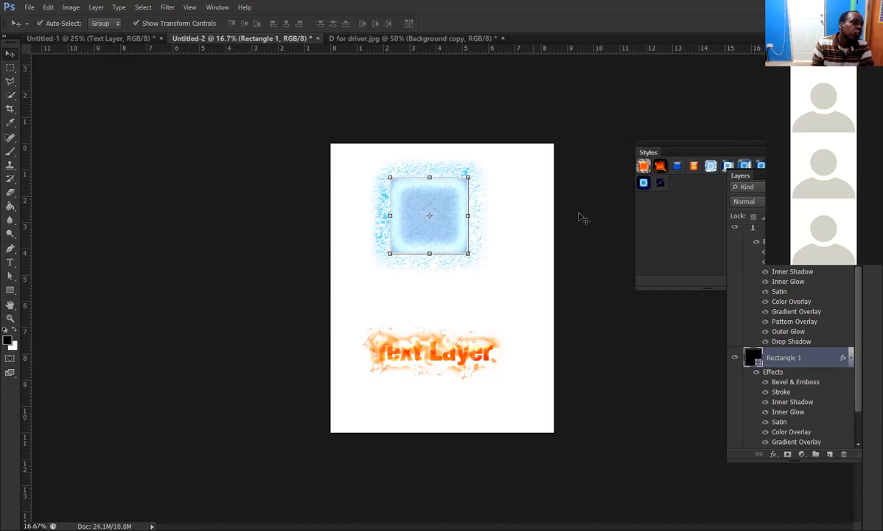
click(738, 148)
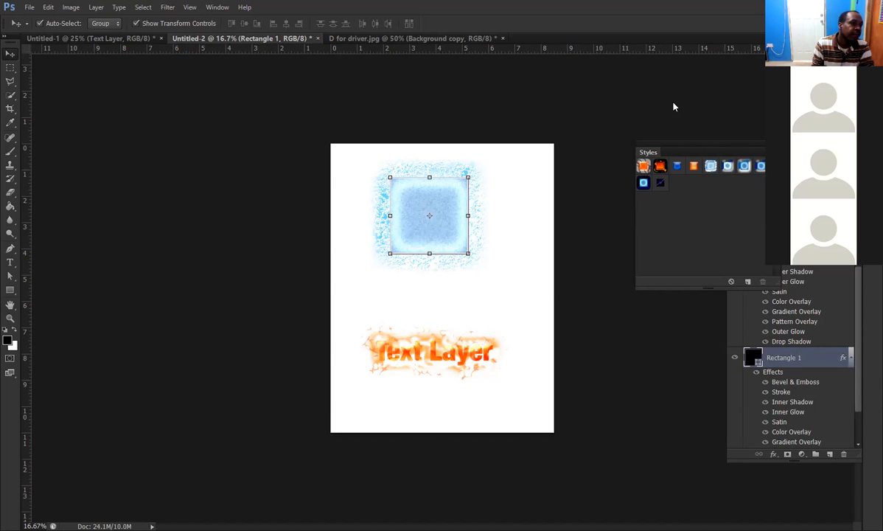
drag(744, 153, 673, 103)
click(690, 117)
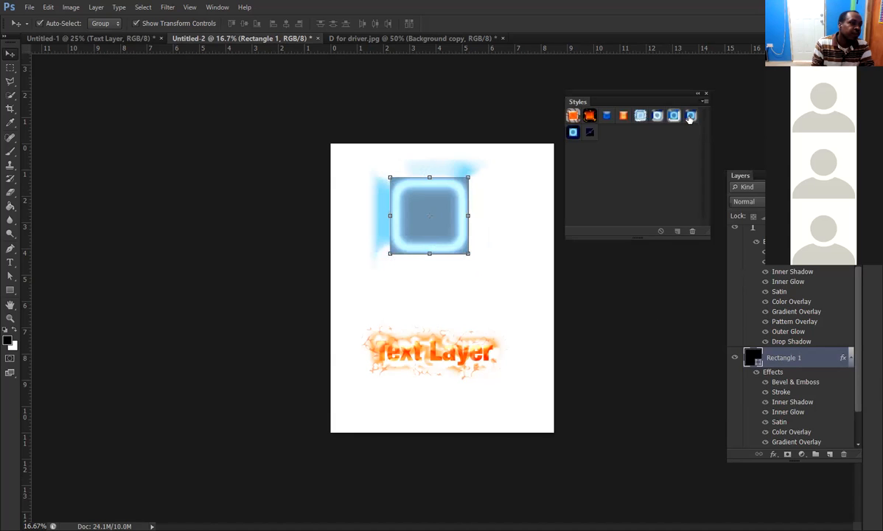
click(573, 131)
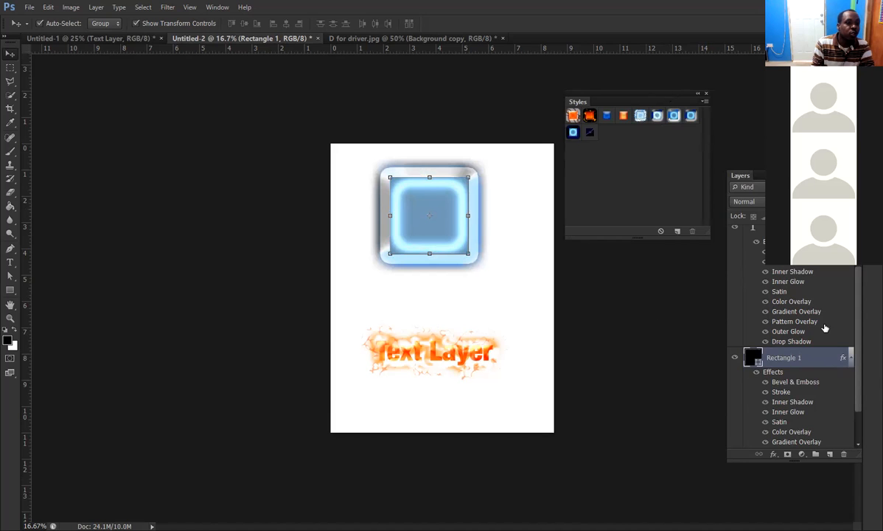
Move the styled rectangle toward the page's left edge
drag(667, 95, 656, 75)
drag(857, 281, 857, 249)
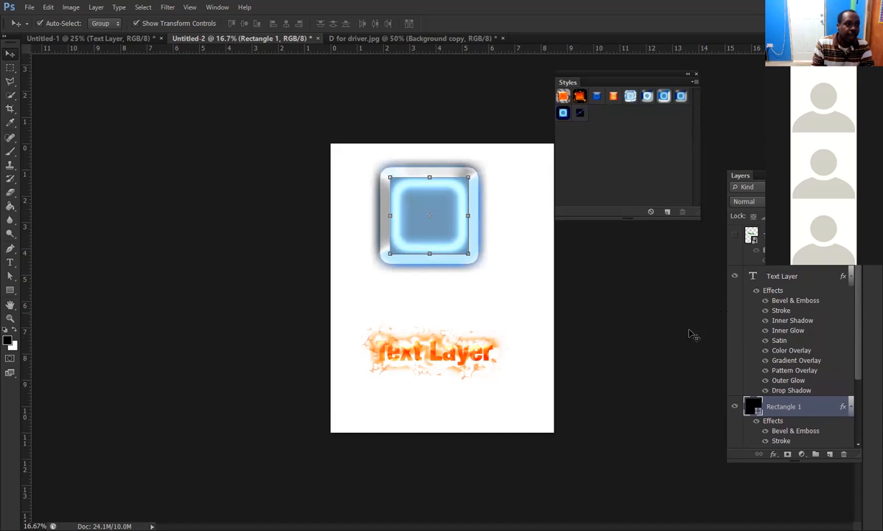
drag(412, 196, 378, 196)
Draw a black circle about 522 px in diameter below and to the right of the rectangle with the Ellipse Tool
click(14, 291)
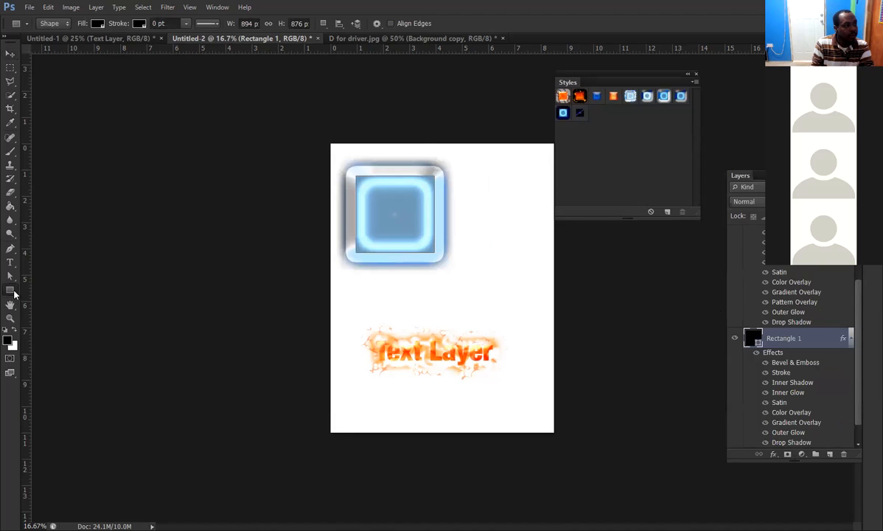
click(15, 295)
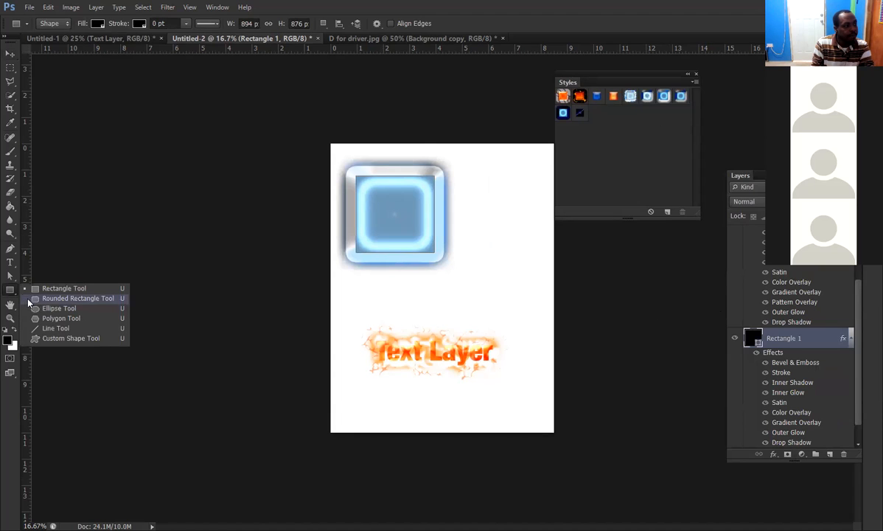
click(46, 310)
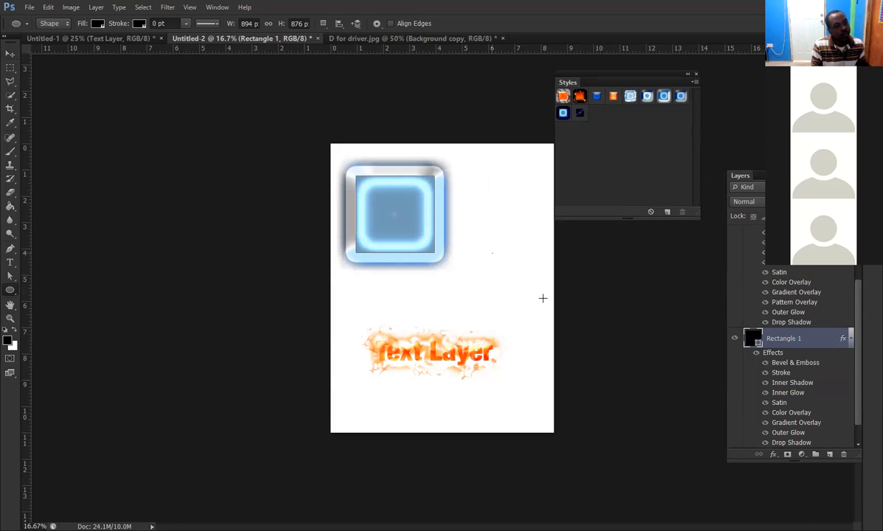
drag(493, 253, 542, 297)
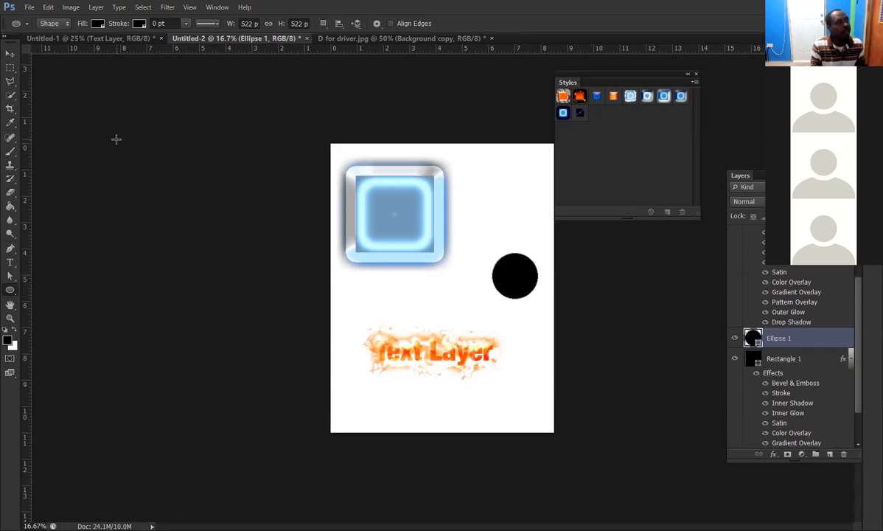
Copy the layer style from Rectangle 1 and paste it onto the Ellipse 1 layer
click(10, 54)
click(396, 194)
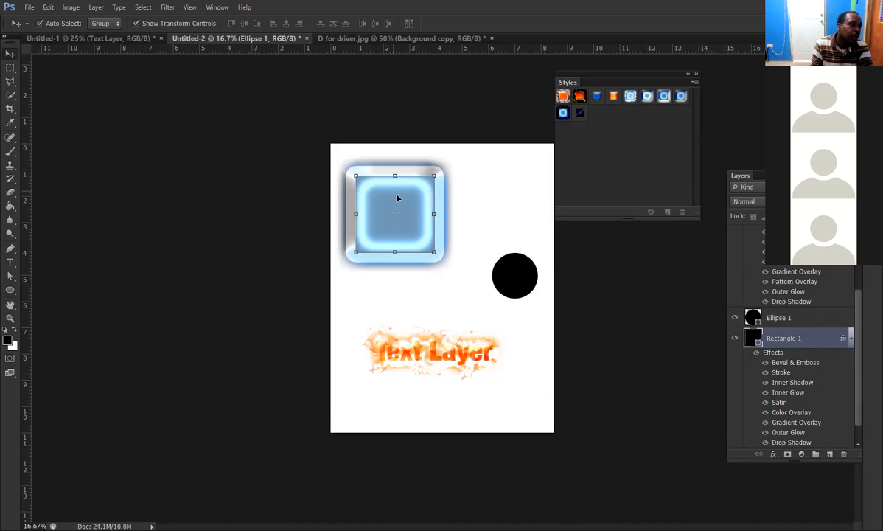
click(515, 286)
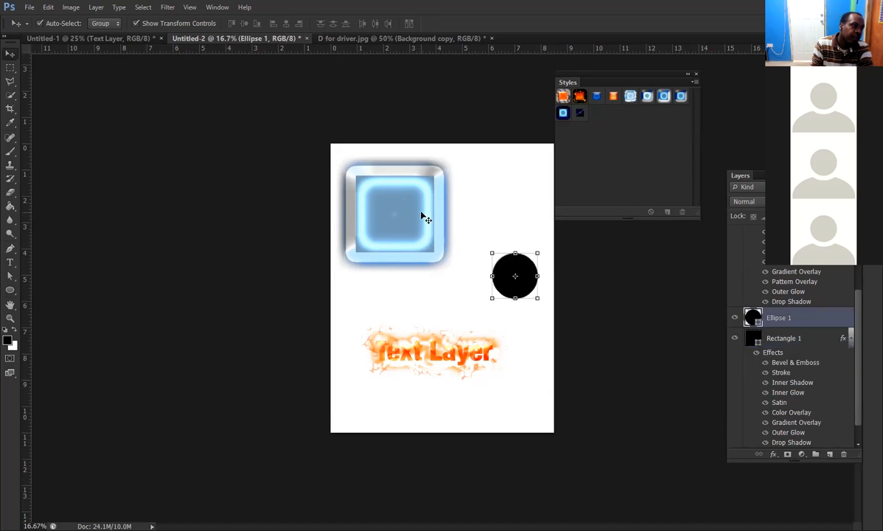
click(404, 205)
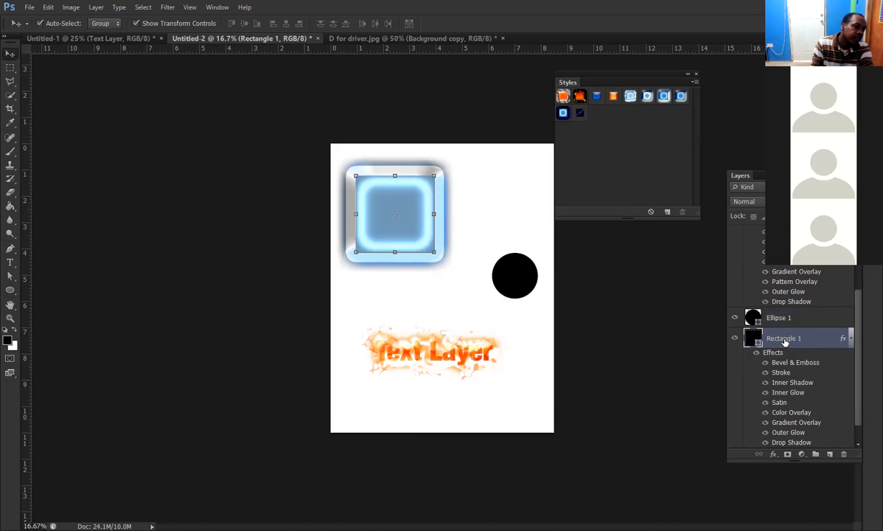
right_click(785, 340)
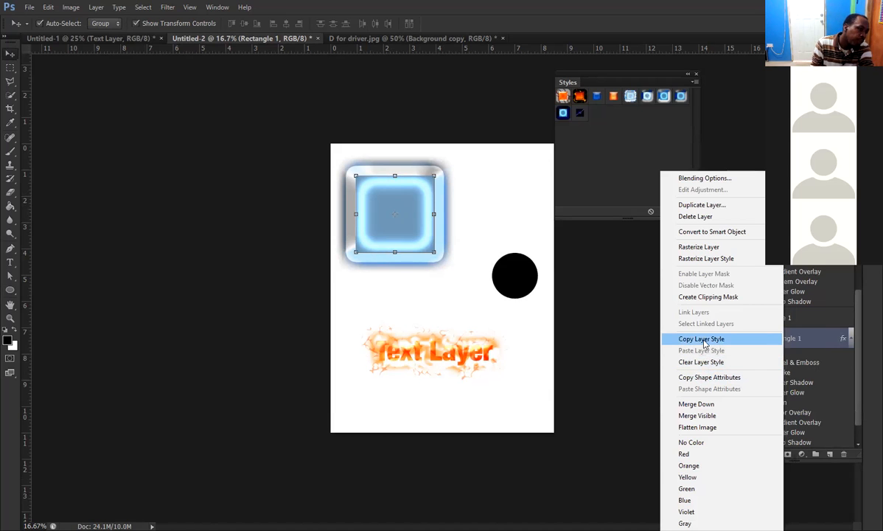
click(704, 340)
click(740, 319)
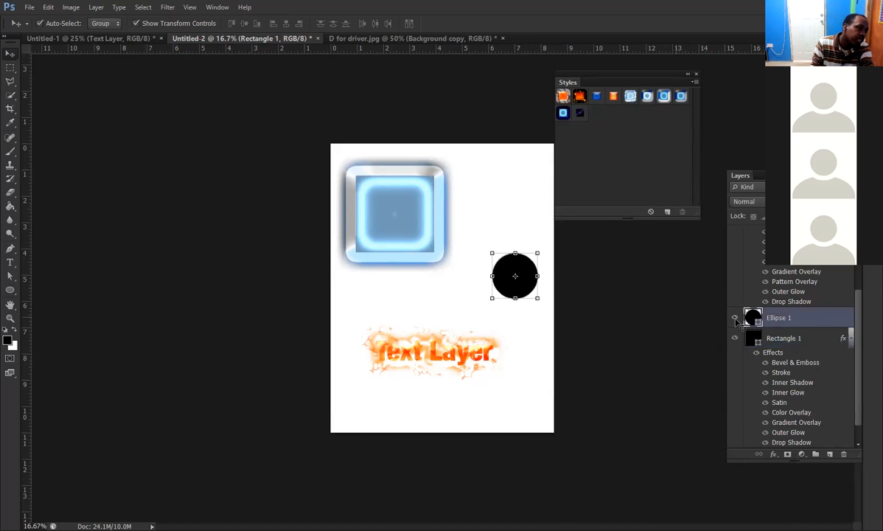
right_click(798, 329)
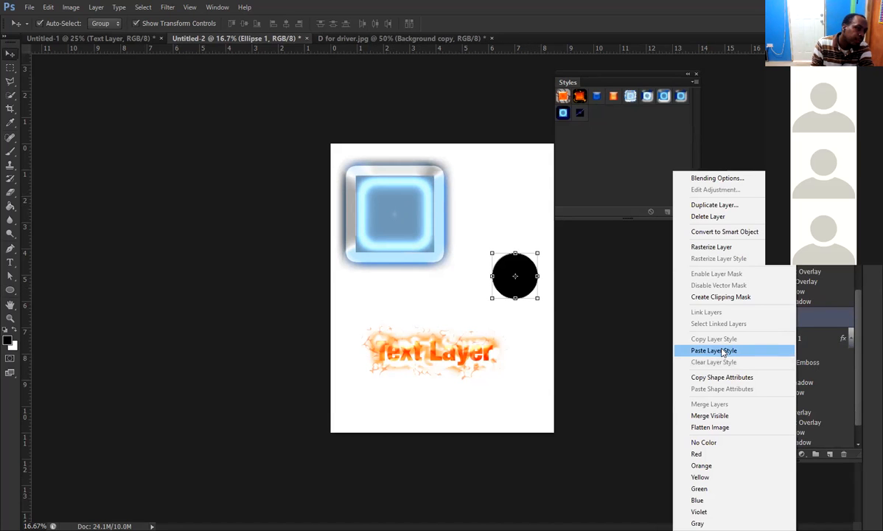
click(719, 351)
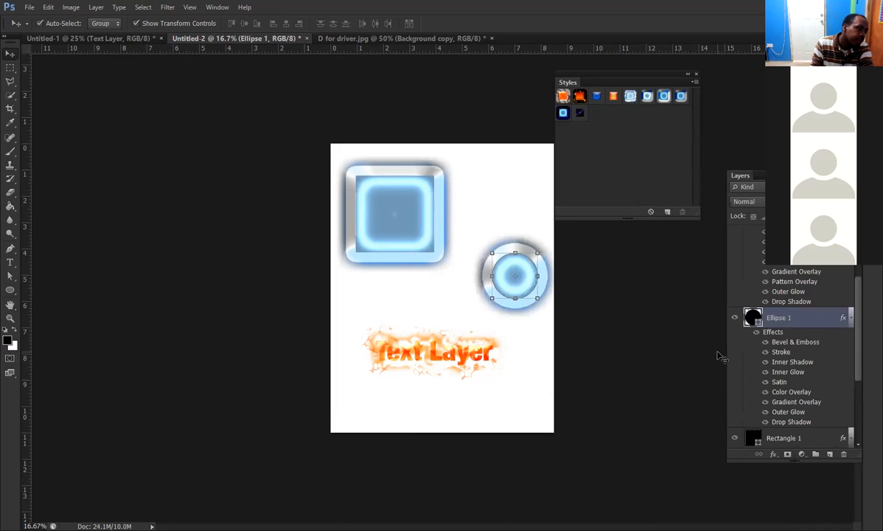
Move the styled circle up and slightly left so it sits beside the rectangle
click(513, 173)
click(515, 275)
drag(512, 276, 496, 267)
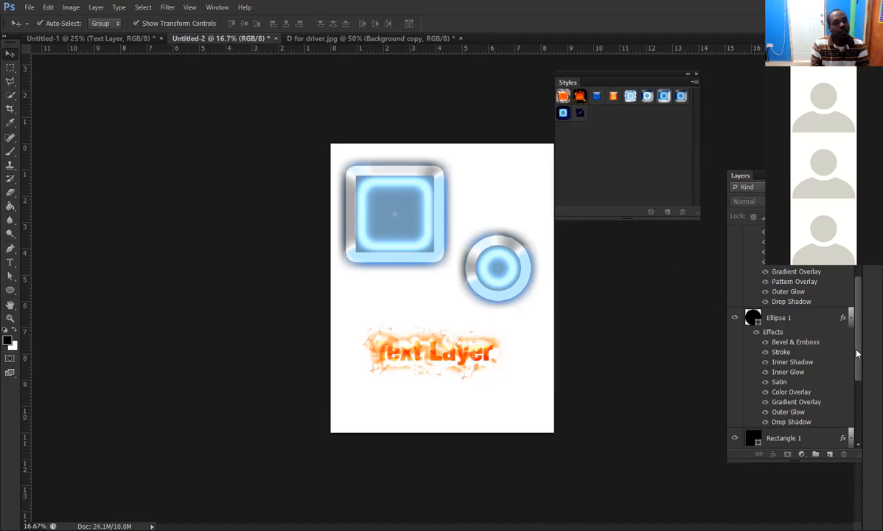
drag(858, 330, 850, 270)
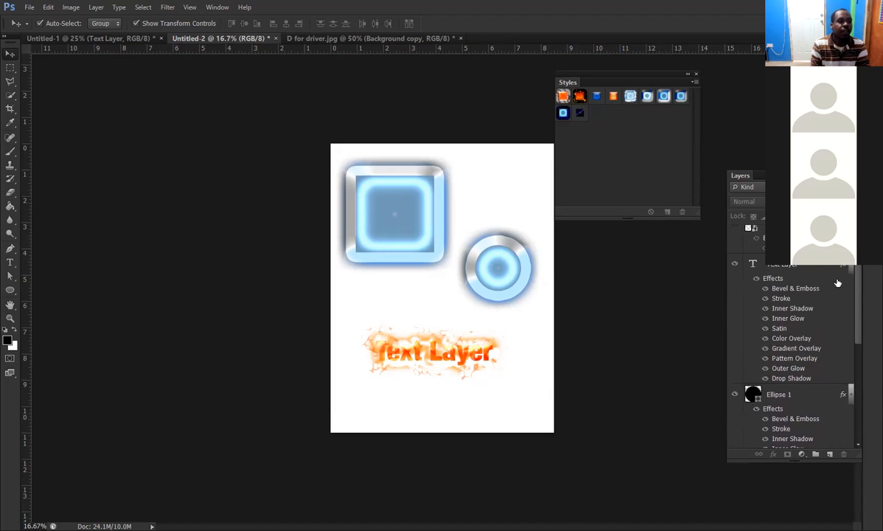
click(524, 261)
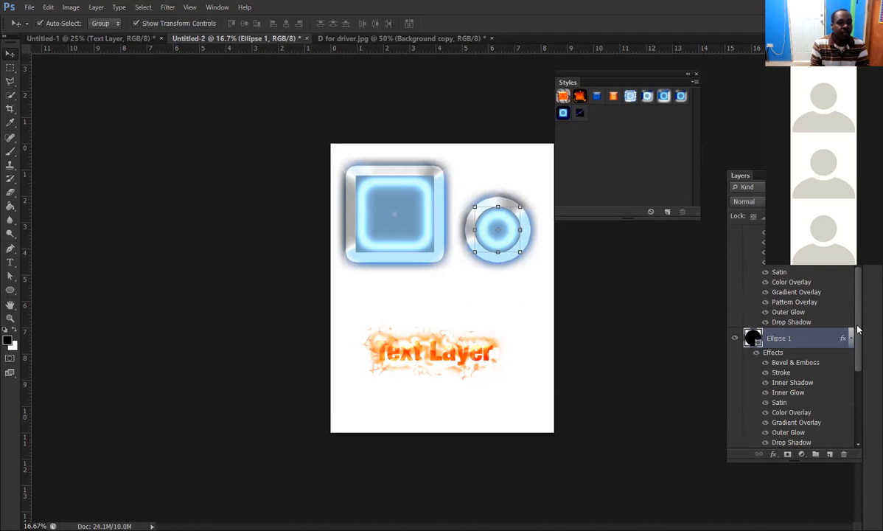
Clear the layer style from the Text Layer
drag(857, 330, 849, 284)
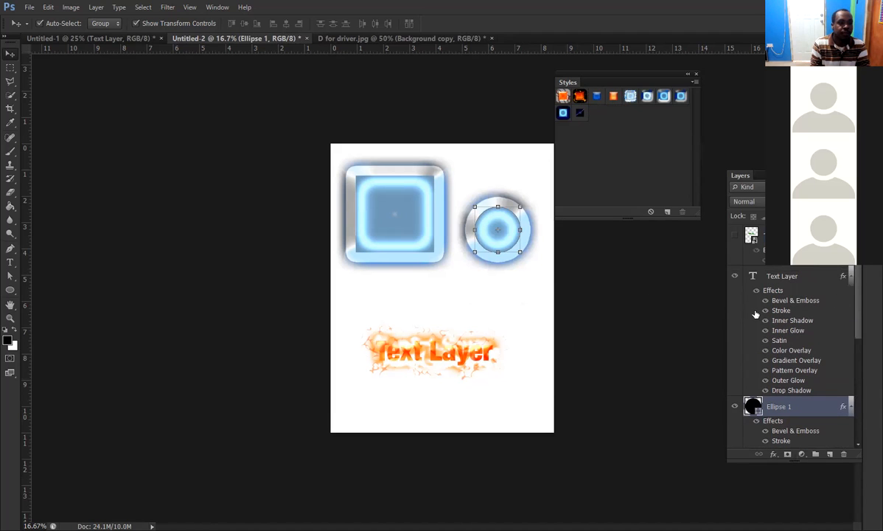
click(781, 276)
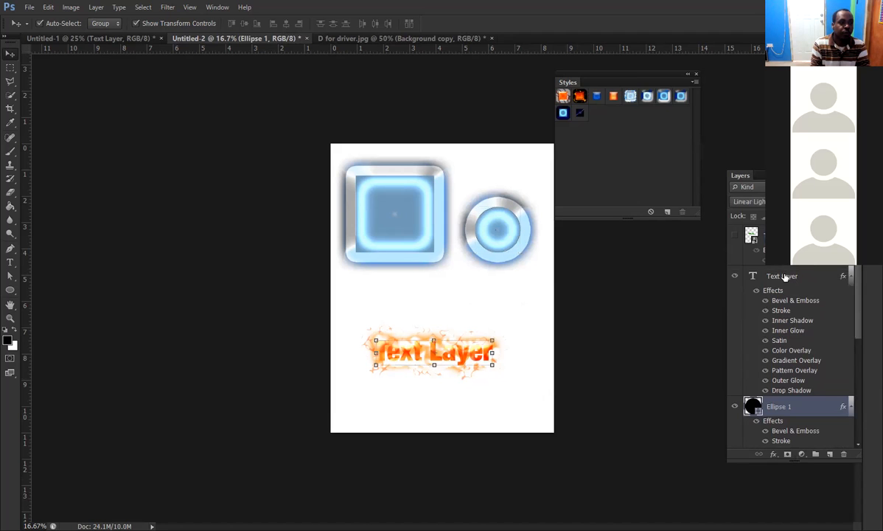
right_click(768, 278)
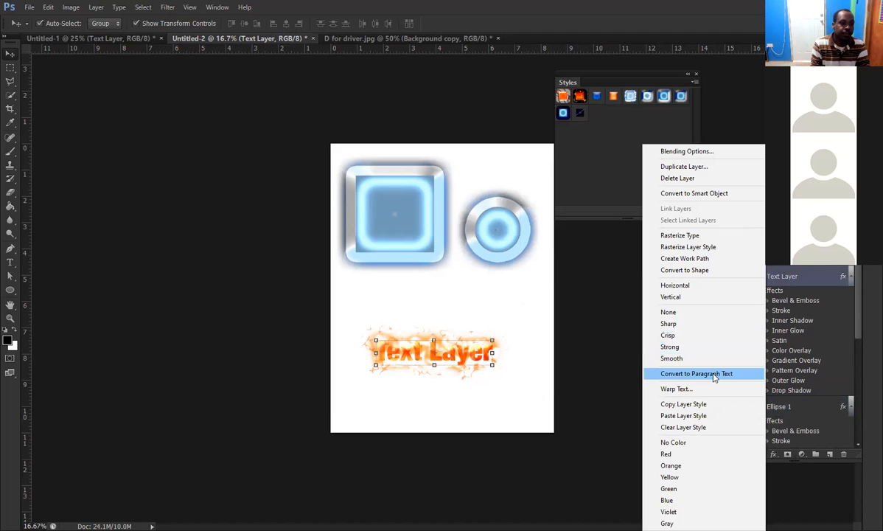
click(684, 428)
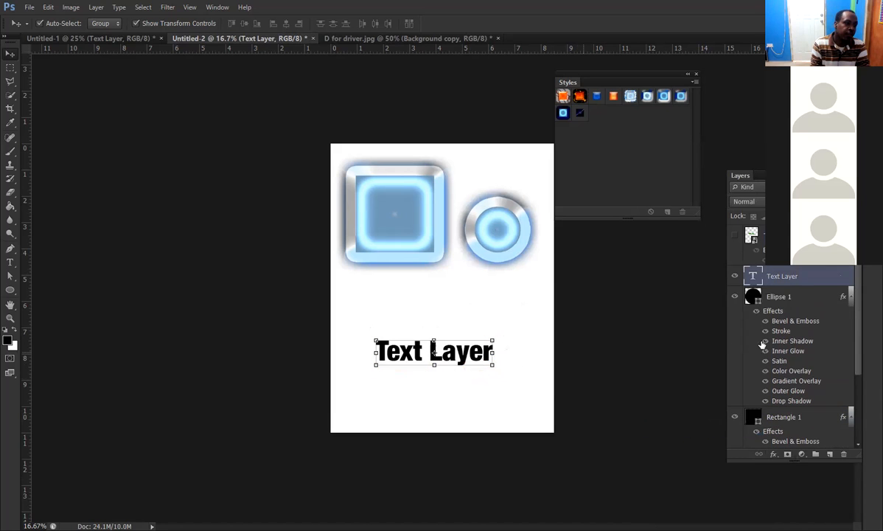
Add a Bevel & Emboss effect to the Text Layer and increase its size
double_click(817, 282)
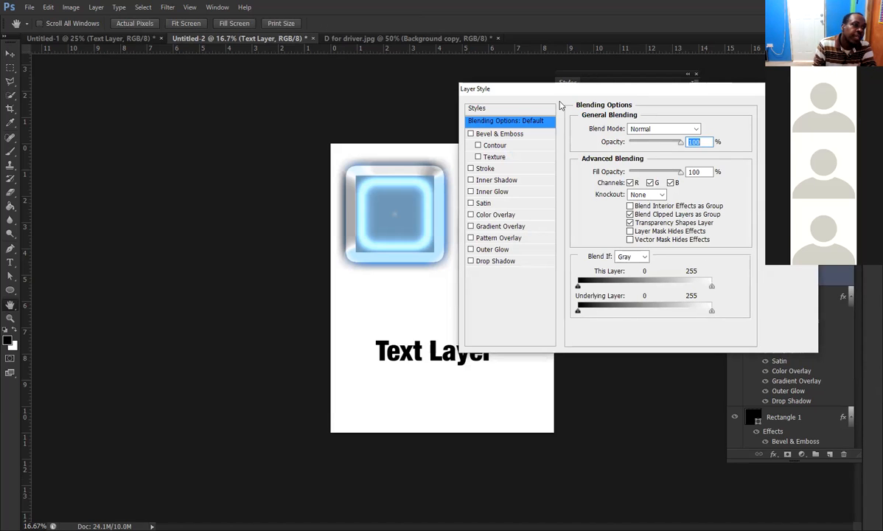
drag(560, 91, 668, 119)
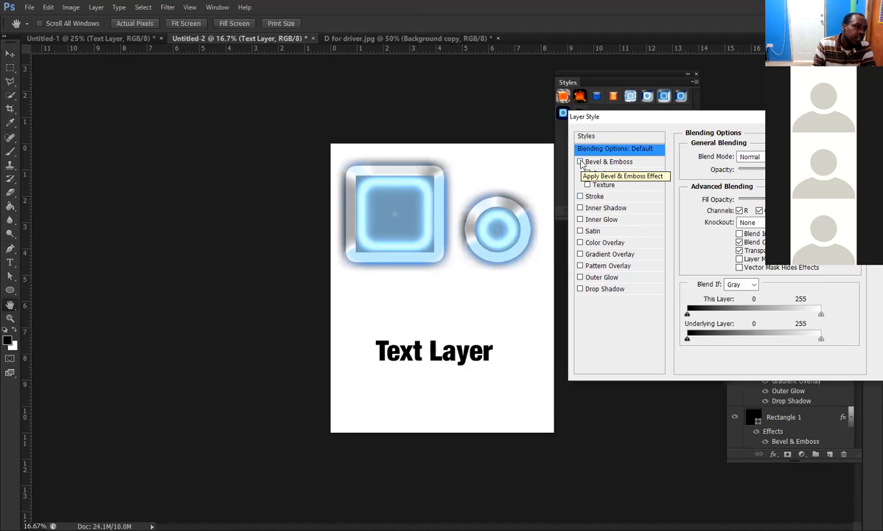
click(581, 163)
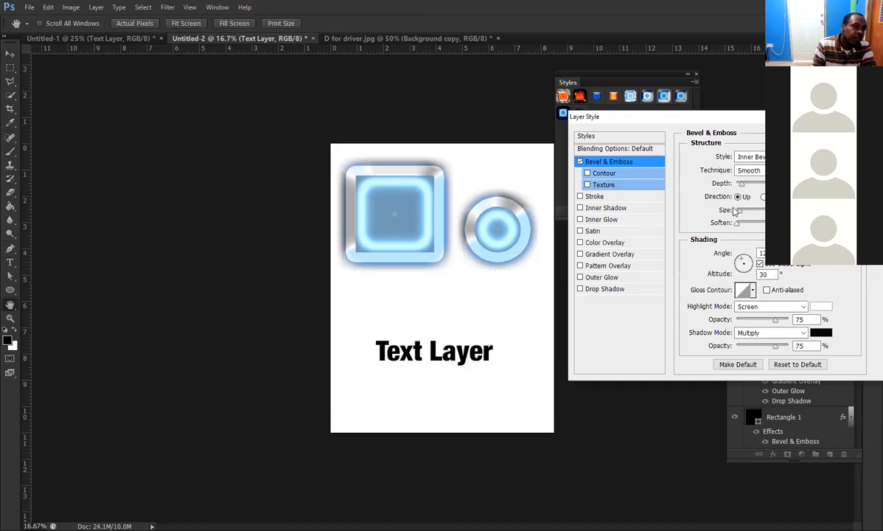
drag(742, 214, 758, 223)
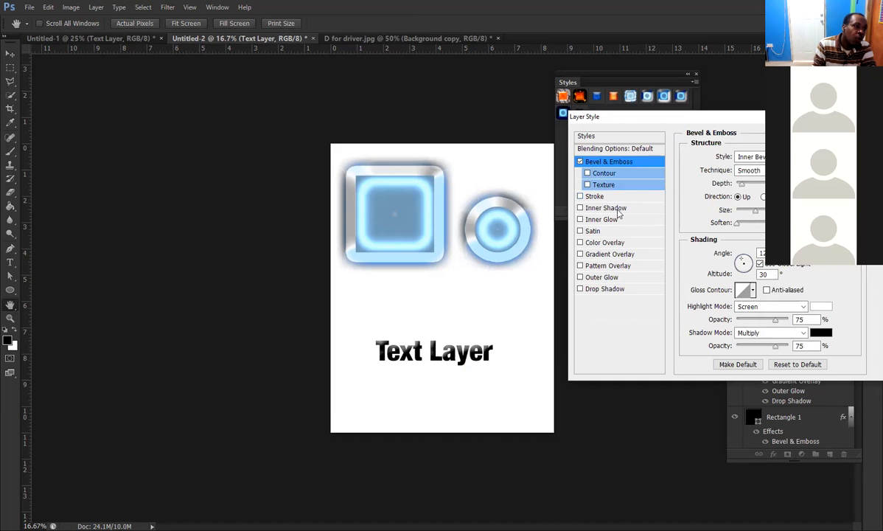
Add a Stroke effect to the text and set its color to red, e70d0d
click(581, 197)
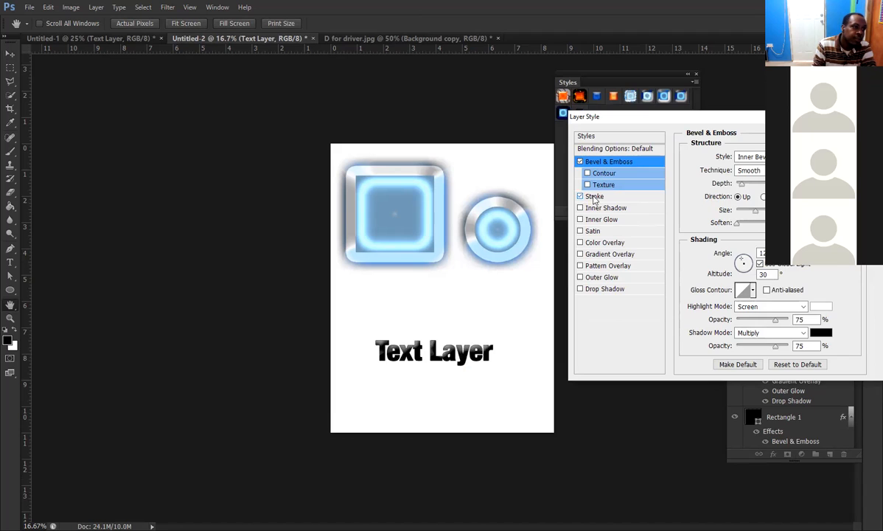
click(595, 197)
click(714, 231)
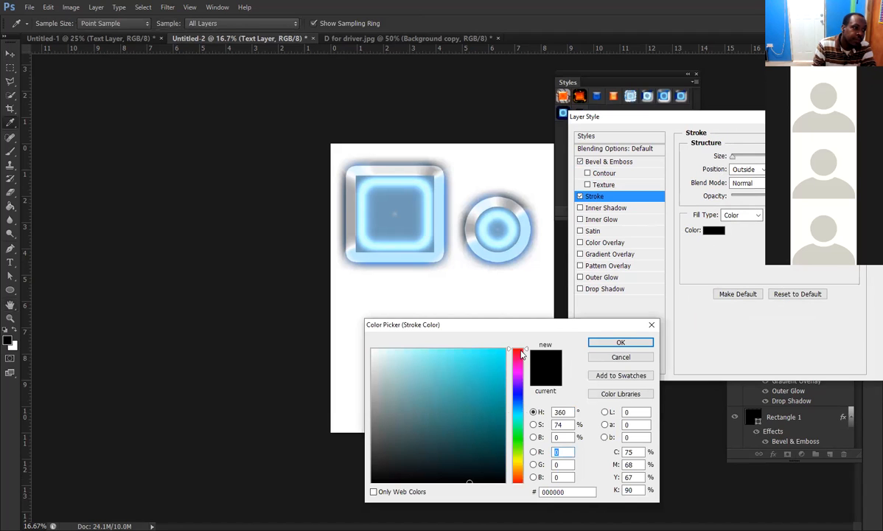
click(517, 349)
click(497, 362)
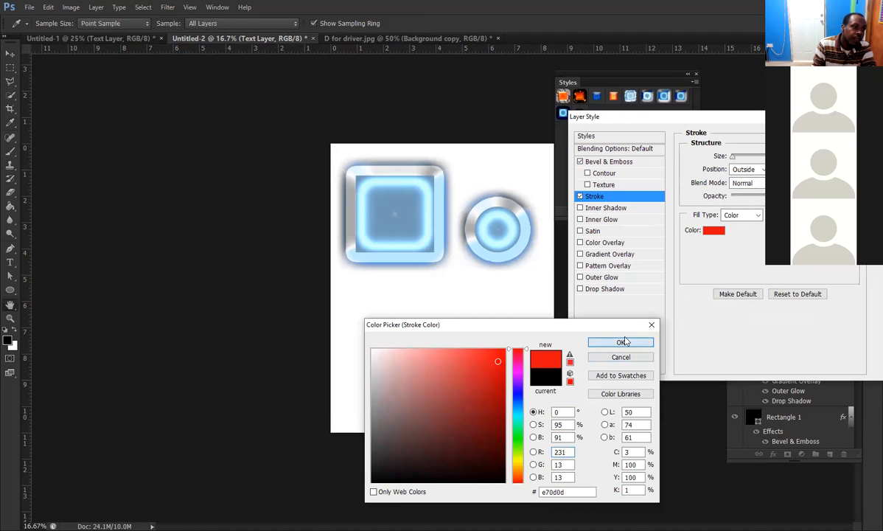
click(621, 343)
Enable the Inner Shadow, Inner Glow and Satin effects for the text
click(581, 208)
click(581, 219)
click(580, 231)
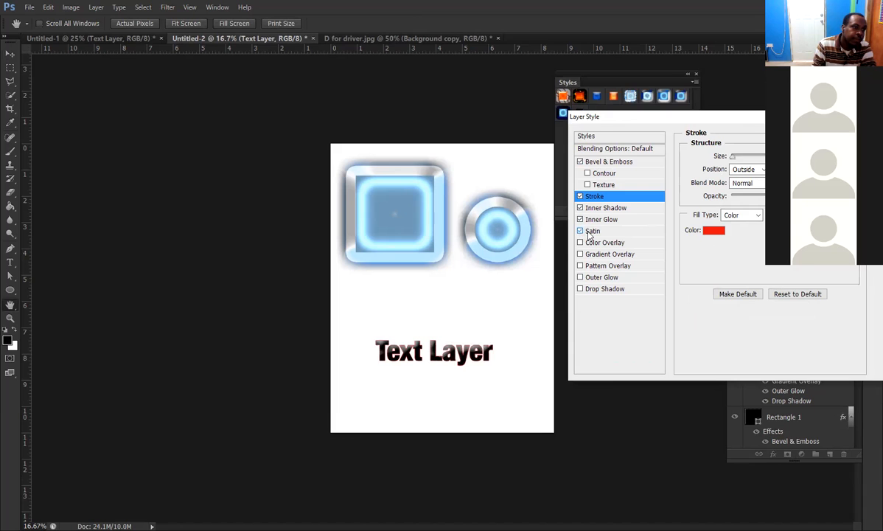
Set the text's Inner Glow to the Normal blend mode with the yellow color ebdb0f
click(606, 219)
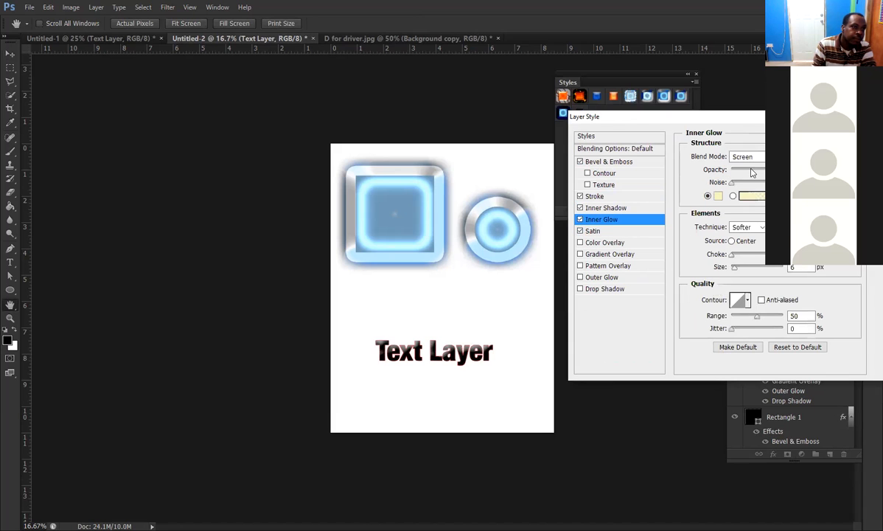
click(745, 156)
click(741, 168)
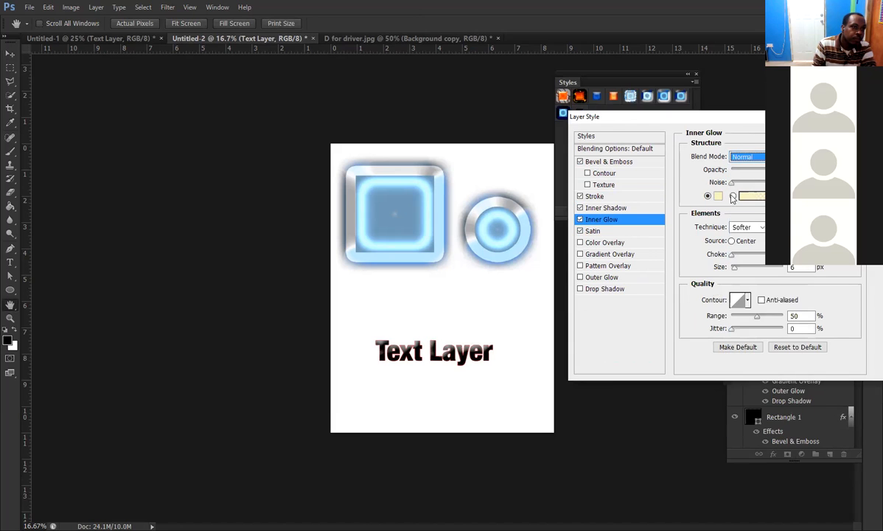
click(719, 196)
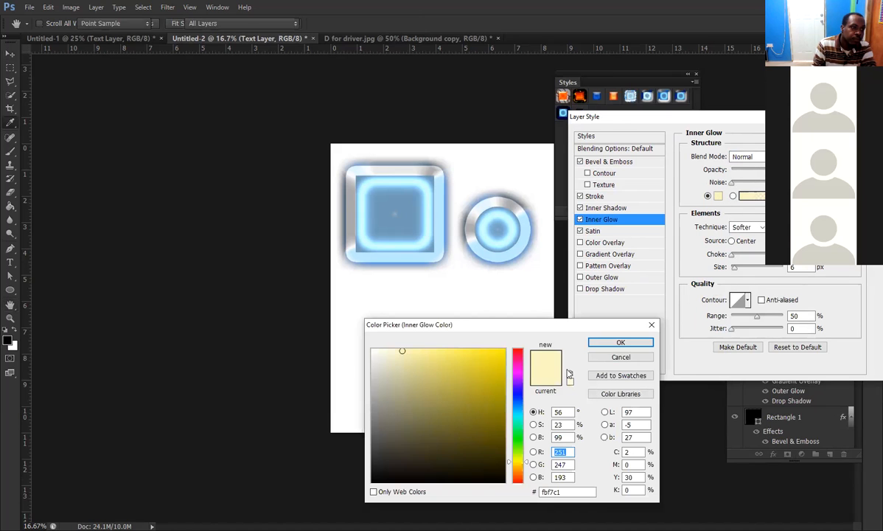
click(497, 359)
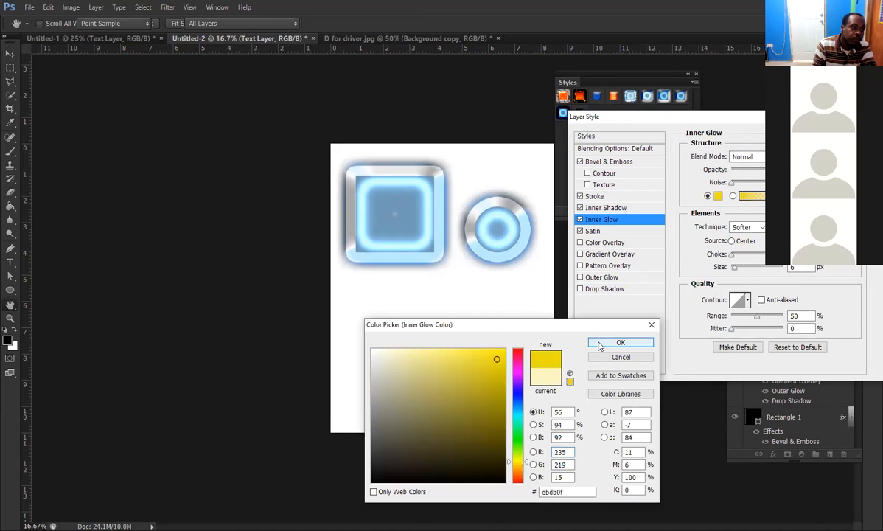
click(599, 344)
click(580, 253)
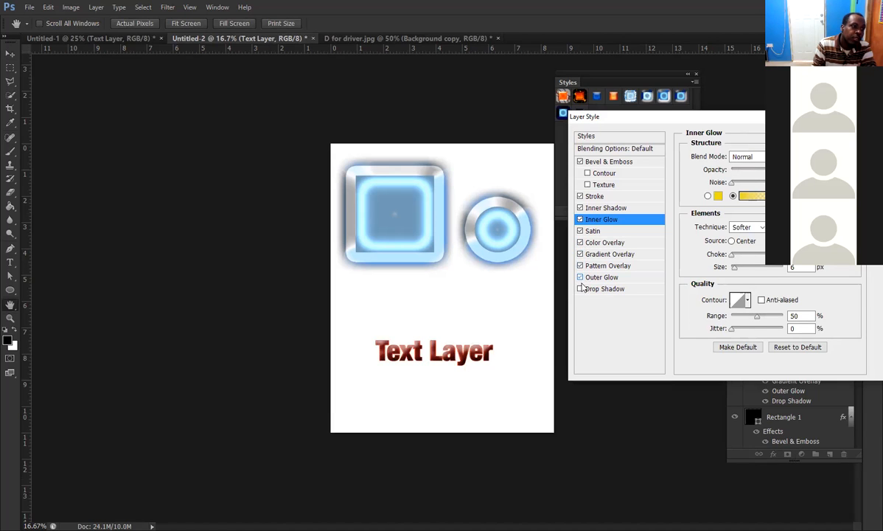
click(581, 289)
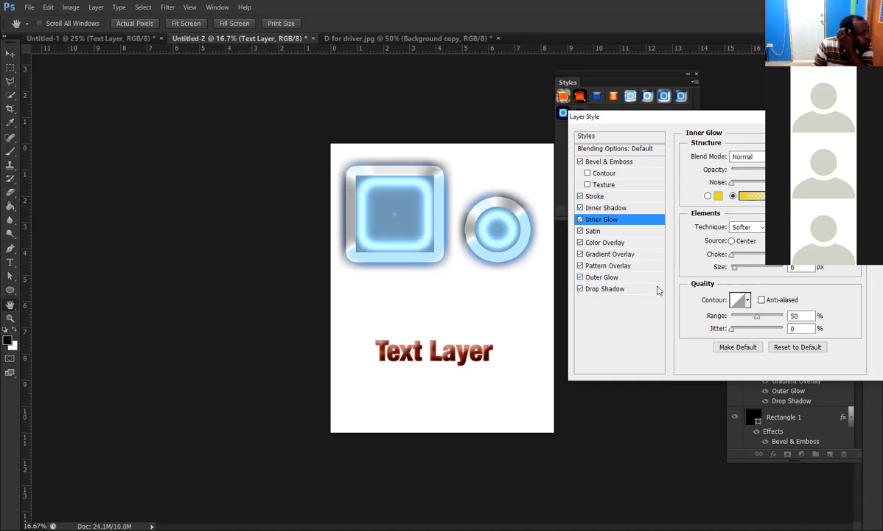
click(626, 254)
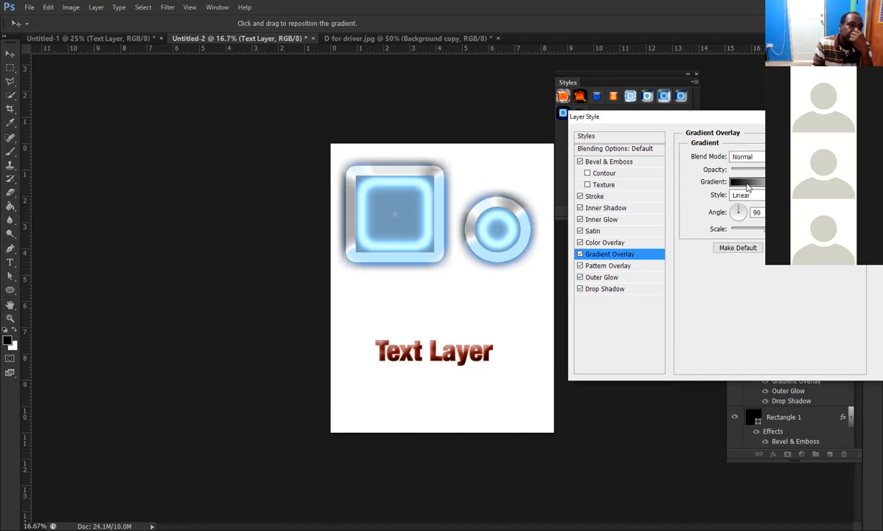
click(745, 182)
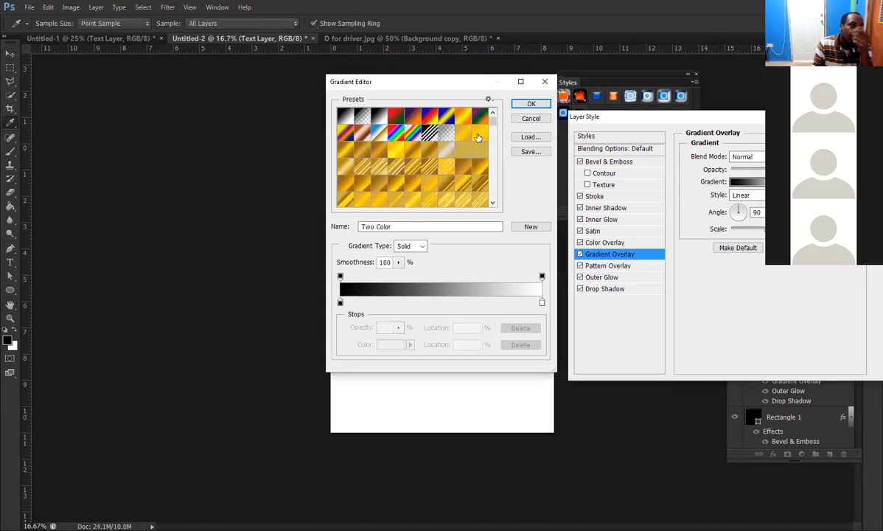
click(478, 136)
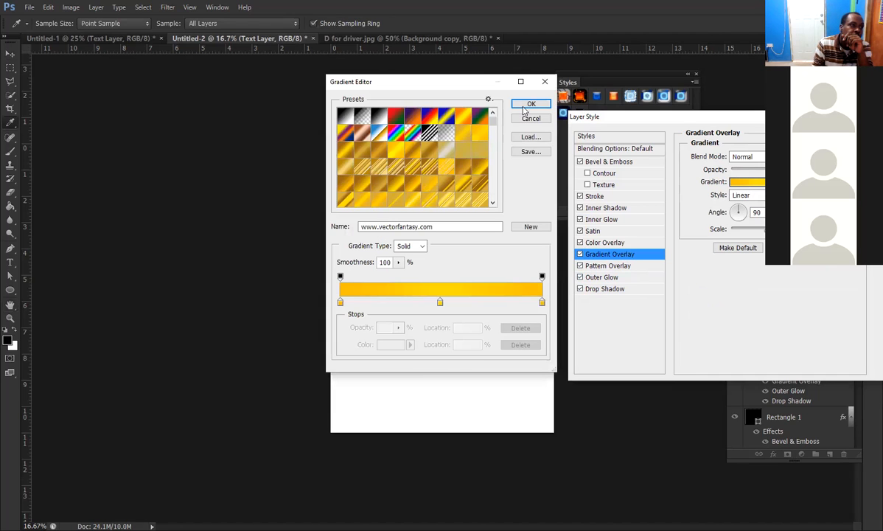
key(Return)
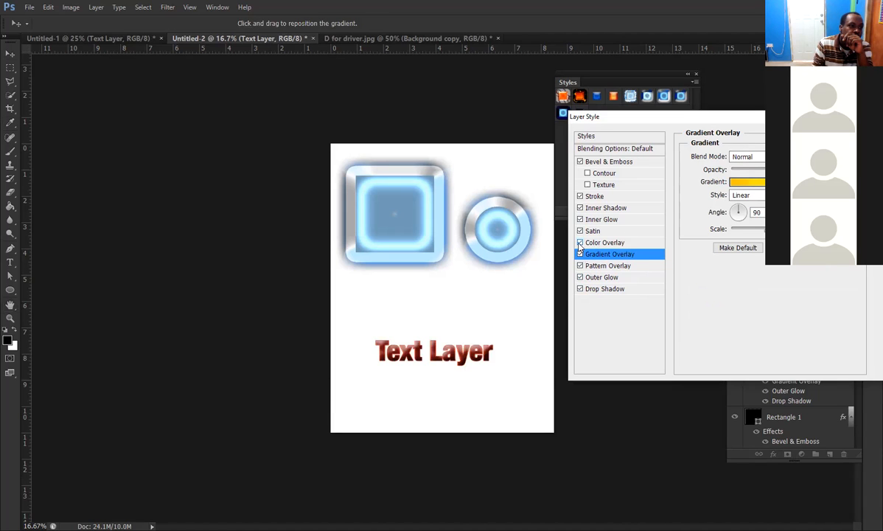
Set the Color Overlay blend mode to Divide and apply the finished layer style to the text
click(604, 242)
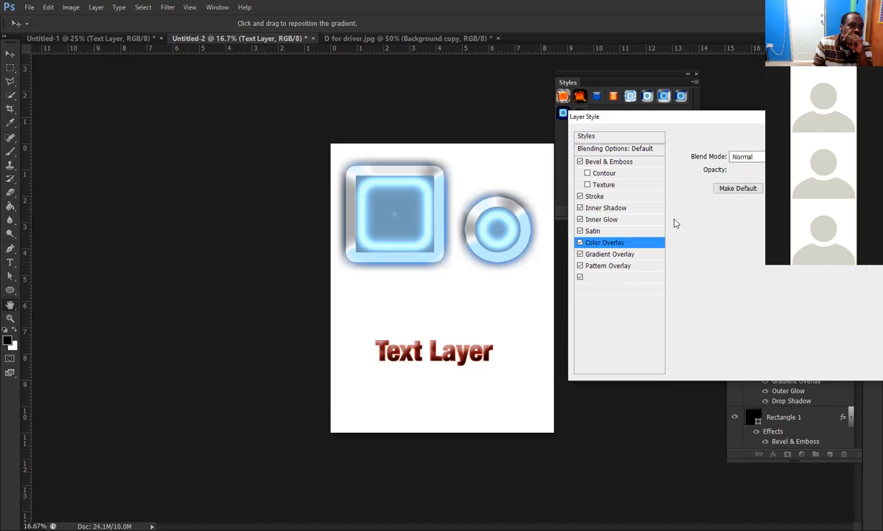
click(743, 156)
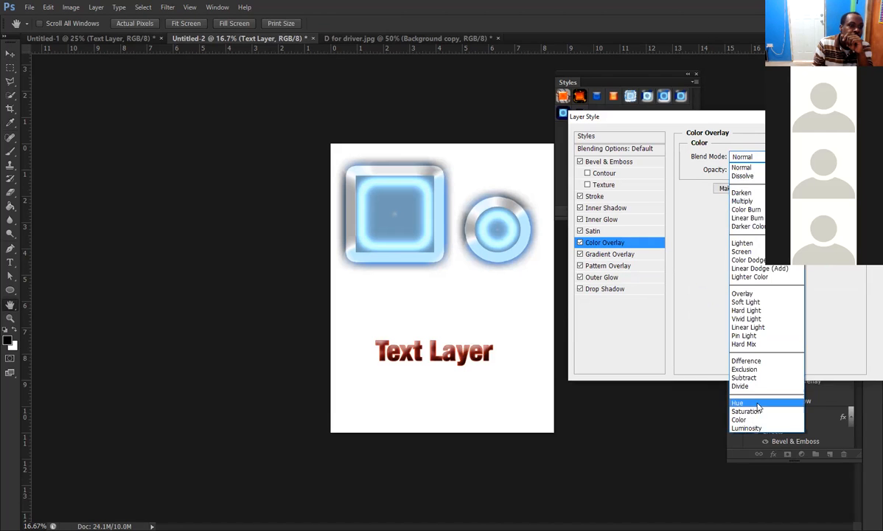
click(737, 383)
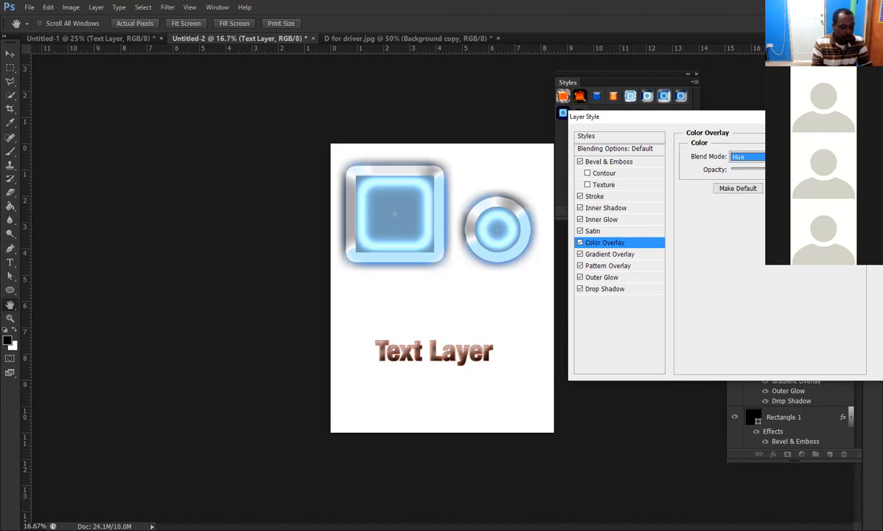
key(Up)
key(Up)
key(Down)
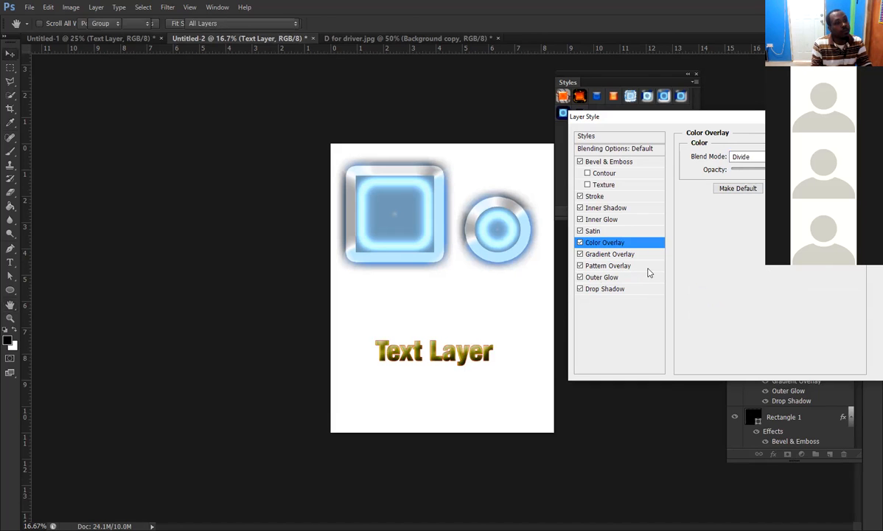
key(Return)
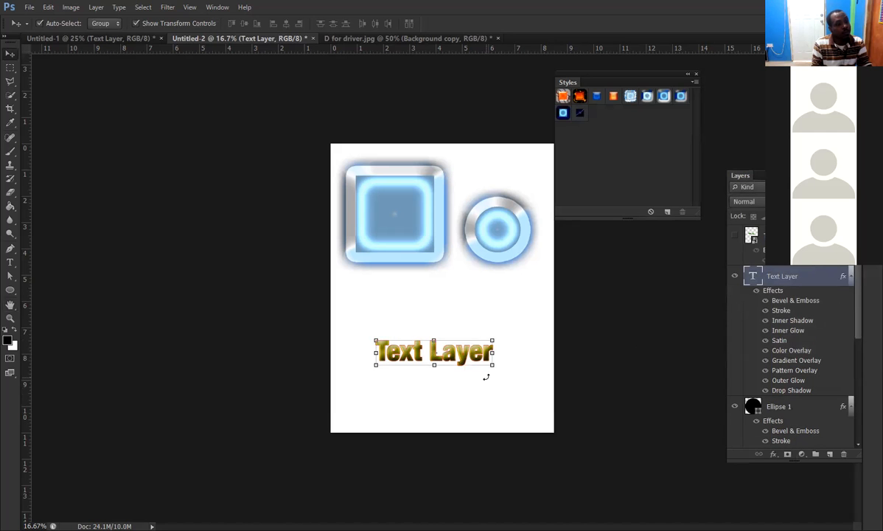
key(ctrl+plus)
key(ctrl+plus)
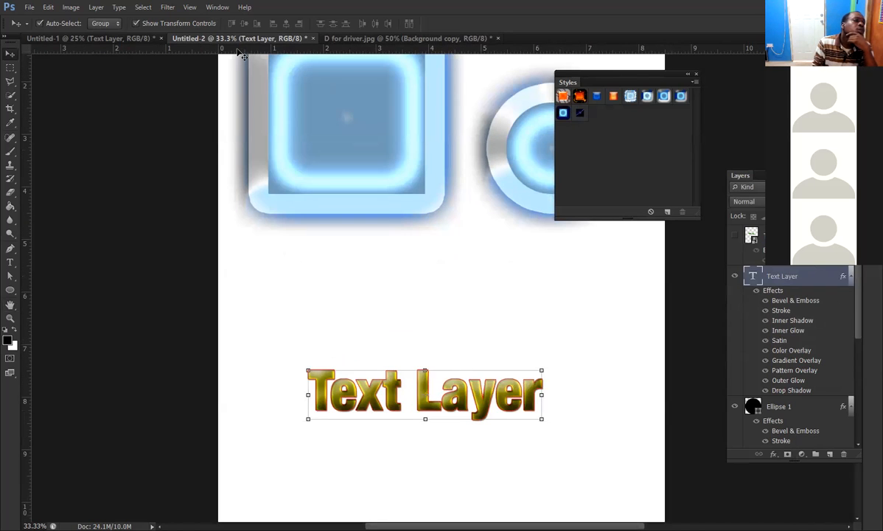
click(30, 9)
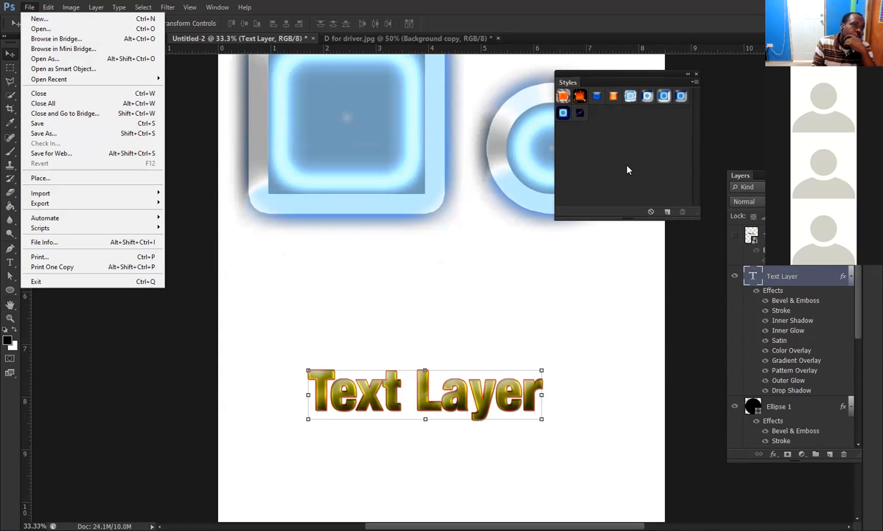
click(723, 8)
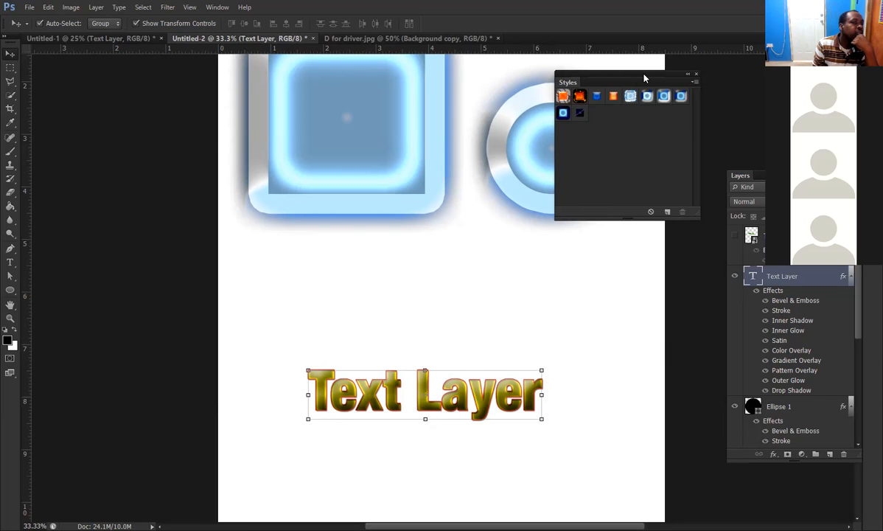
Move the Styles panel clear of the circle and shift the styled circle down and slightly right
drag(747, 89, 746, 90)
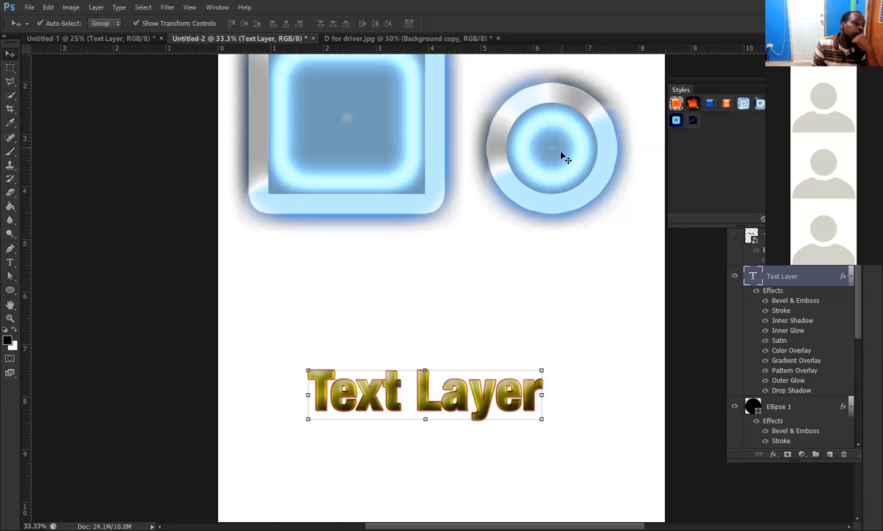
click(565, 99)
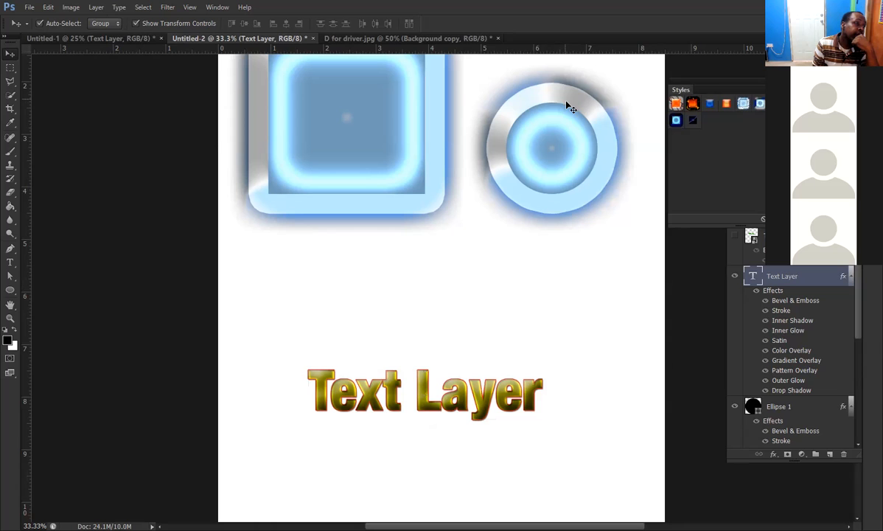
click(578, 148)
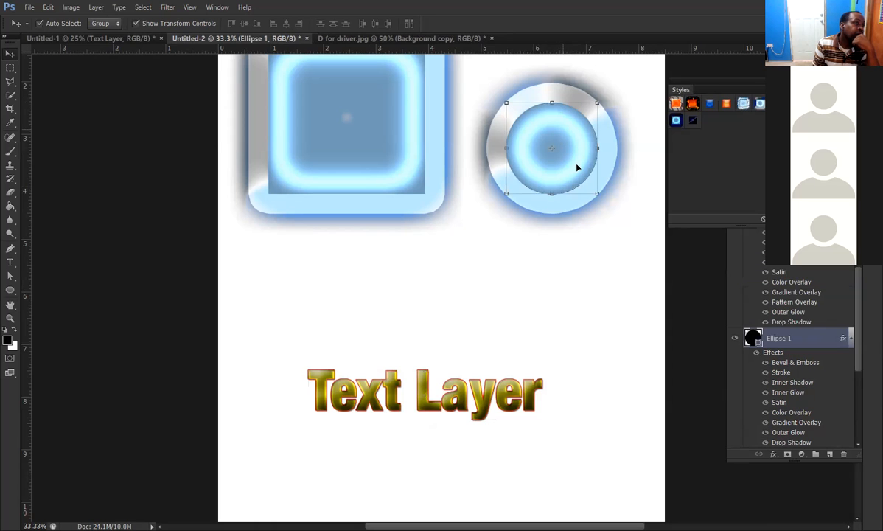
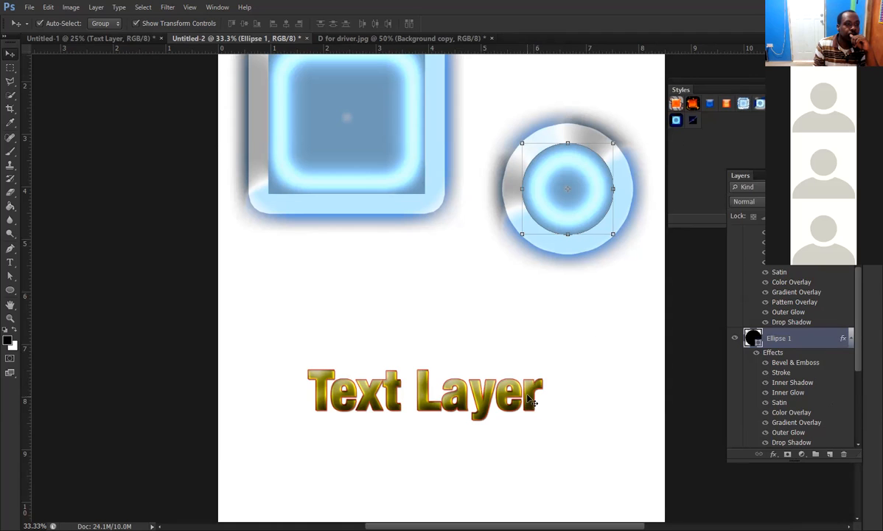
Copy the shape attributes of the Ellipse 1 layer, then review its layer options without choosing another
right_click(751, 337)
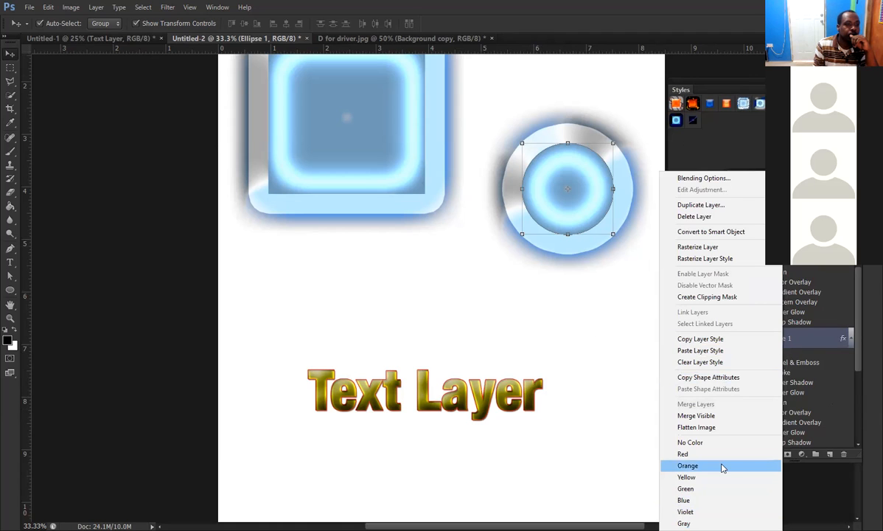
click(708, 379)
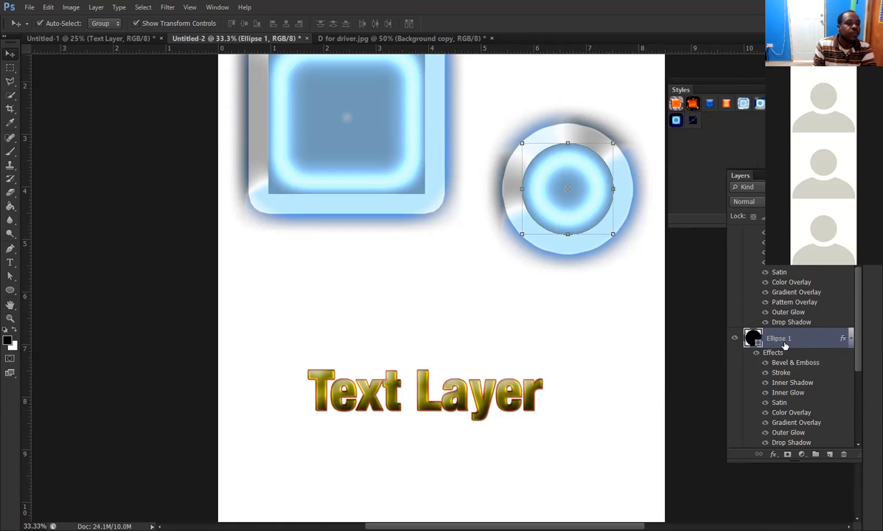
right_click(737, 338)
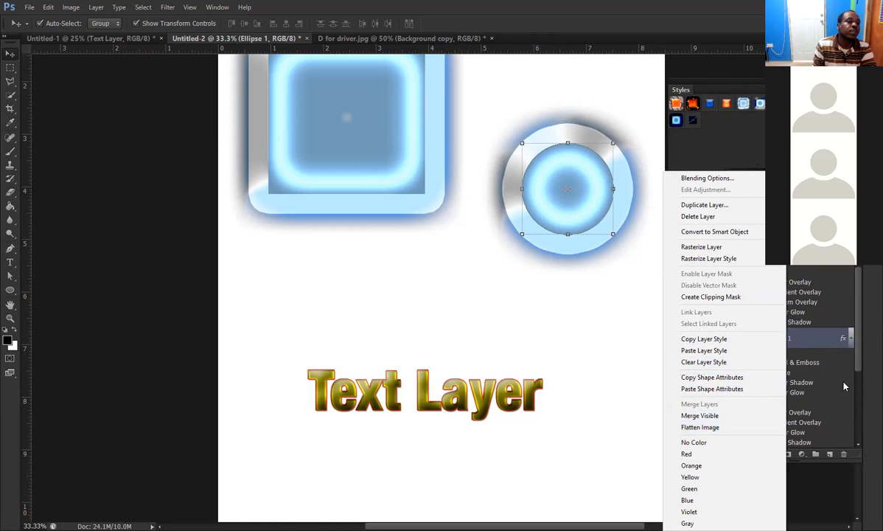
click(861, 347)
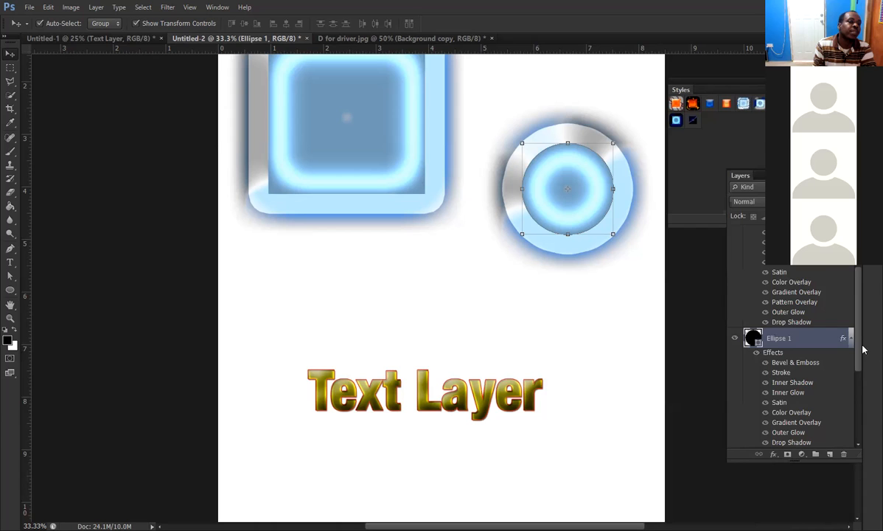
mouse_move(860, 278)
mouse_down()
mouse_move(864, 253)
mouse_move(867, 292)
mouse_up()
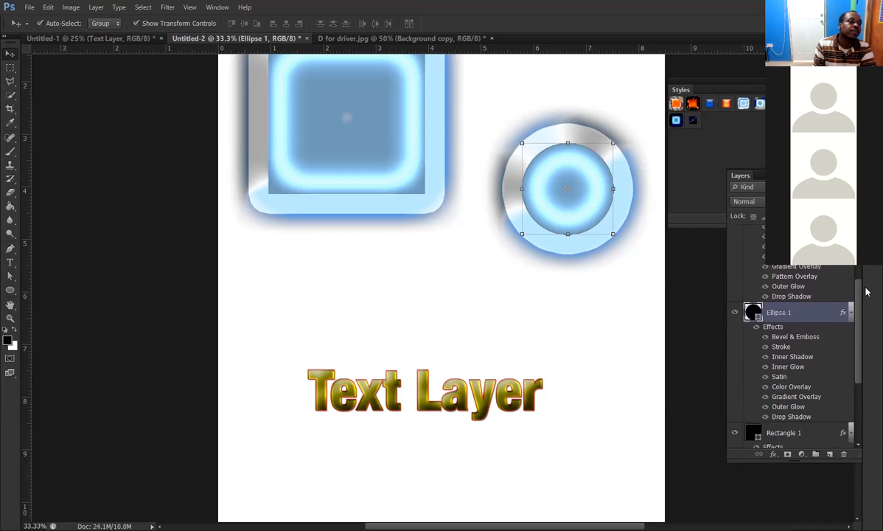
right_click(808, 317)
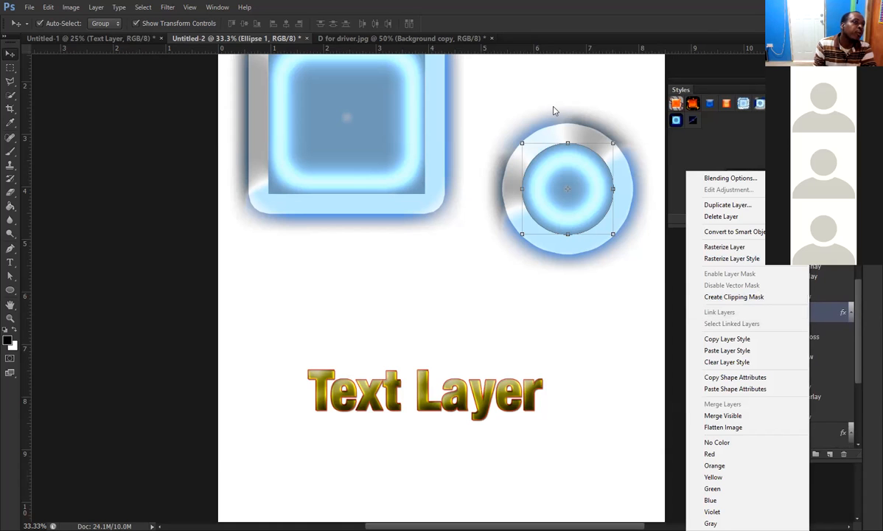
click(708, 17)
Move the Text Layer text up and slightly right, into the space below the two styled shapes
click(537, 398)
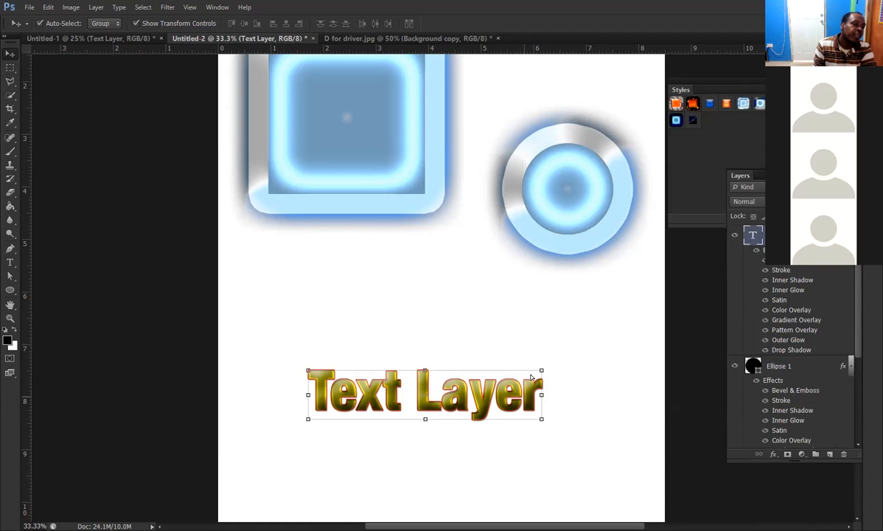
drag(533, 402, 560, 369)
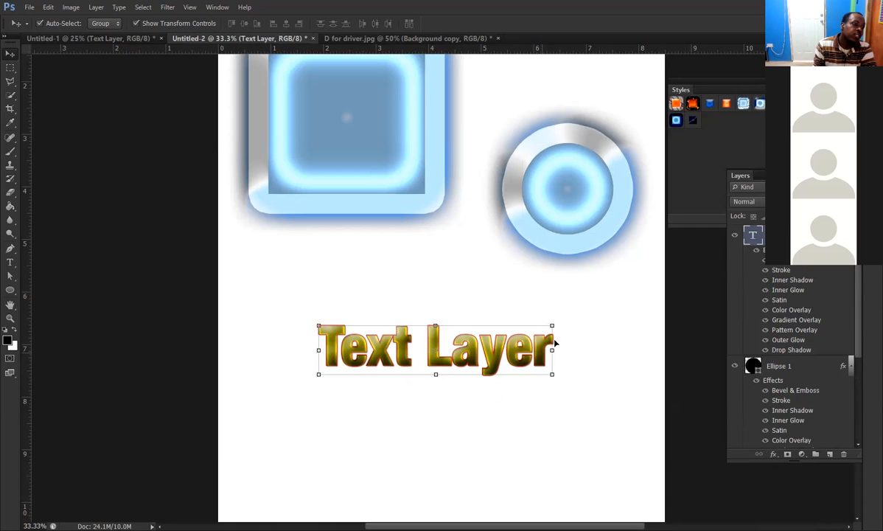
drag(556, 342, 529, 292)
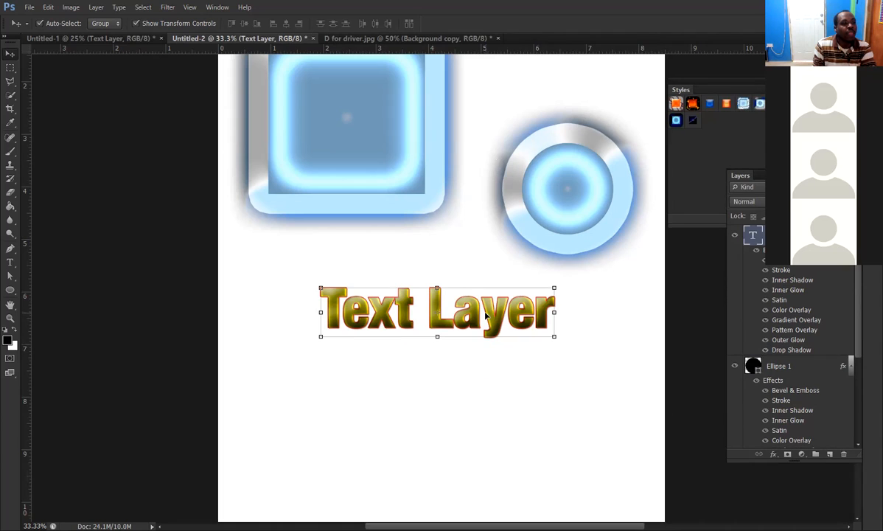
drag(489, 295, 497, 321)
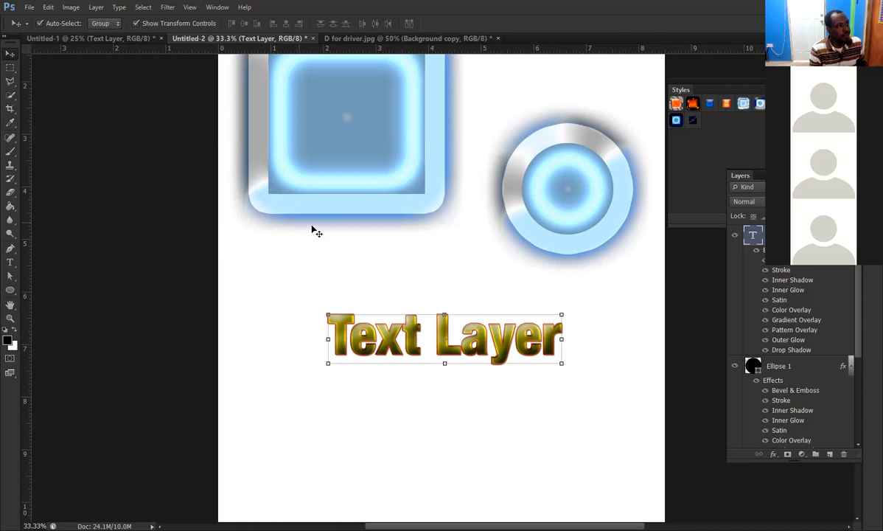
Close the Untitled-2 and D for driver.jpg documents without saving their changes
alt+click(372, 194)
alt+click(372, 194)
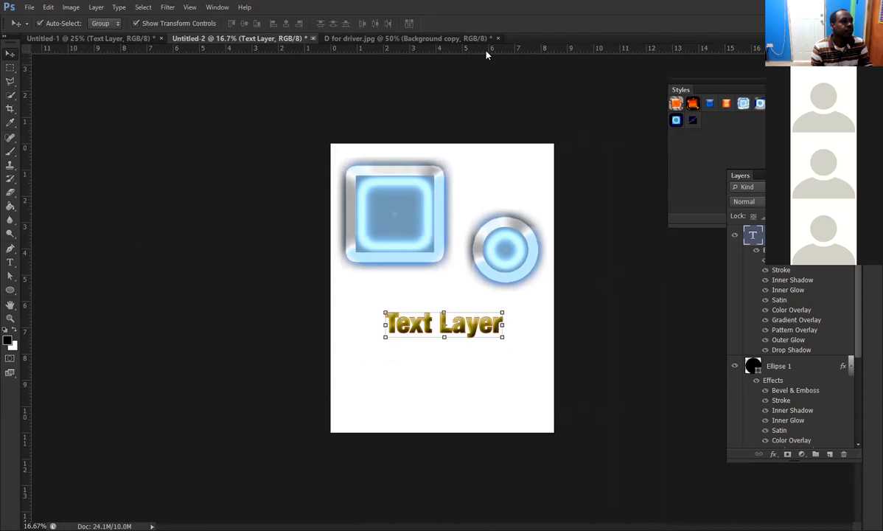
key(ctrl+w)
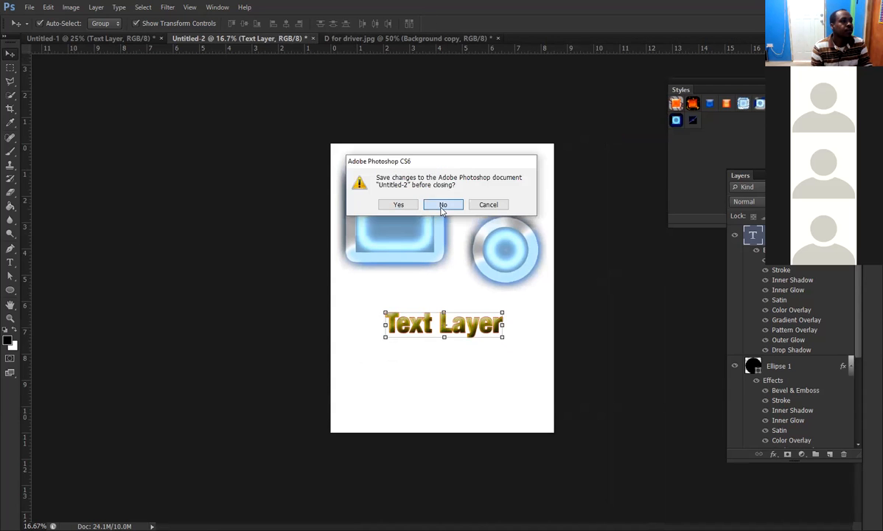
click(415, 192)
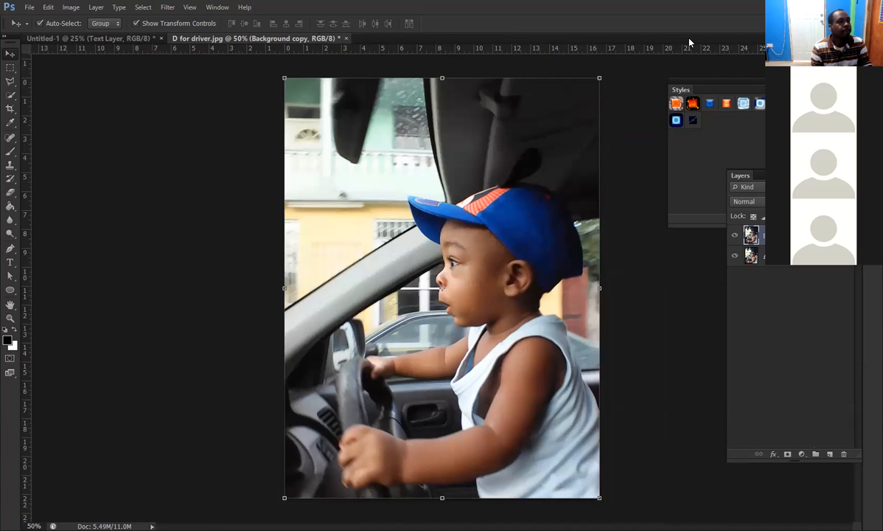
click(346, 39)
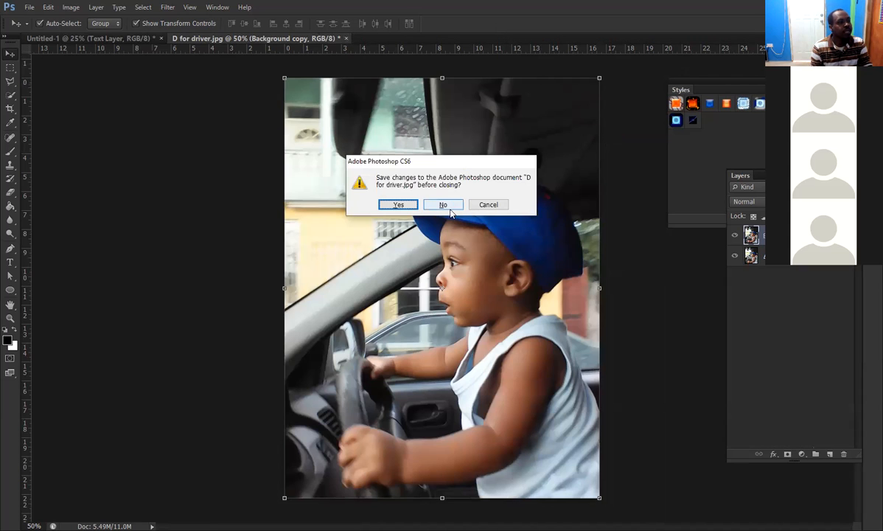
click(450, 204)
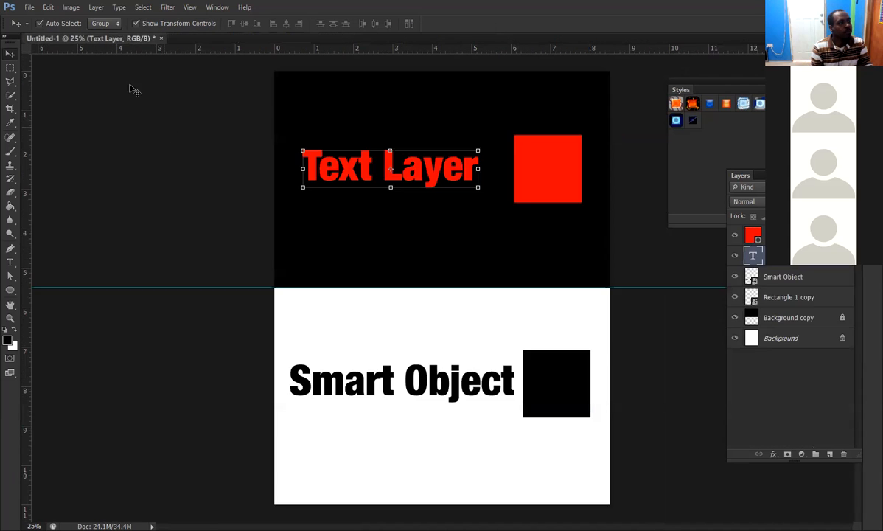
Create a new document 5 inches wide and 5 inches high
click(31, 10)
key(ctrl+n)
click(380, 162)
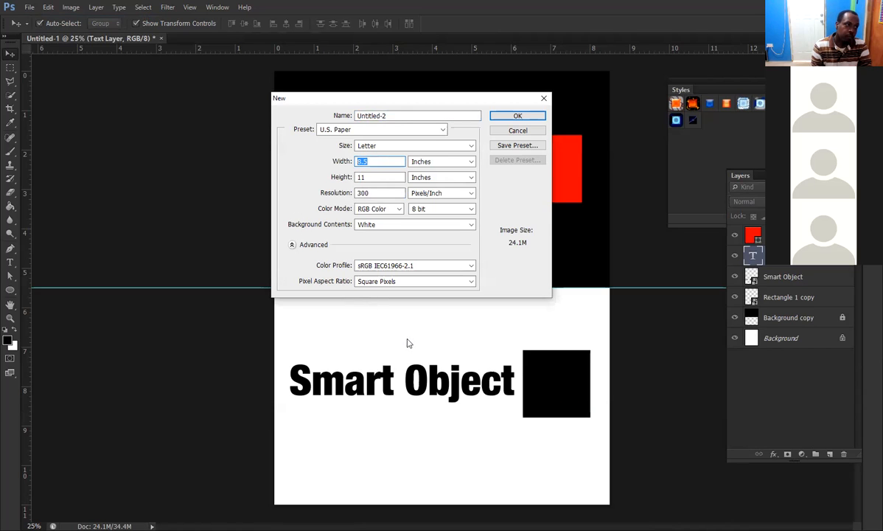
text(5)
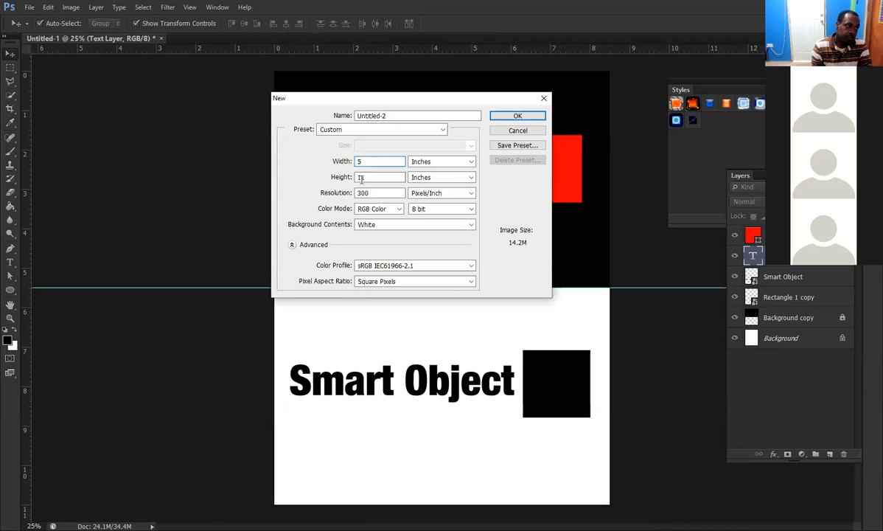
key(Tab)
text(5)
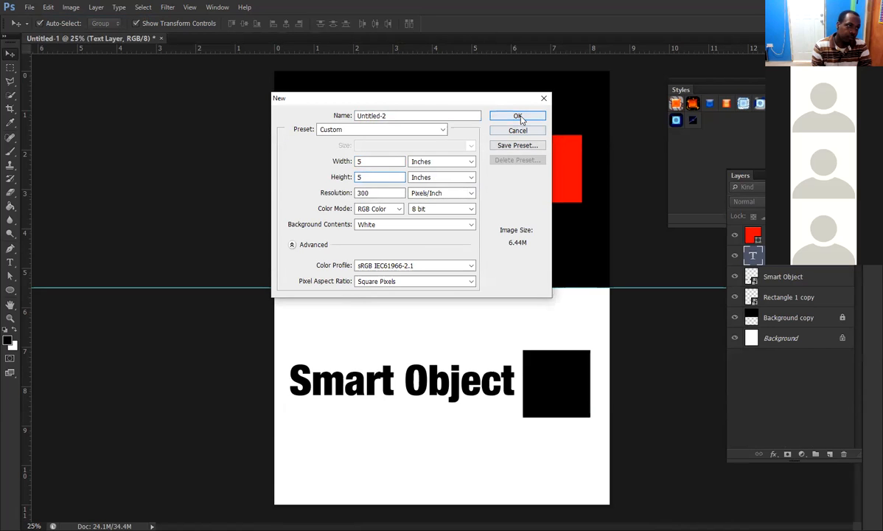
click(520, 118)
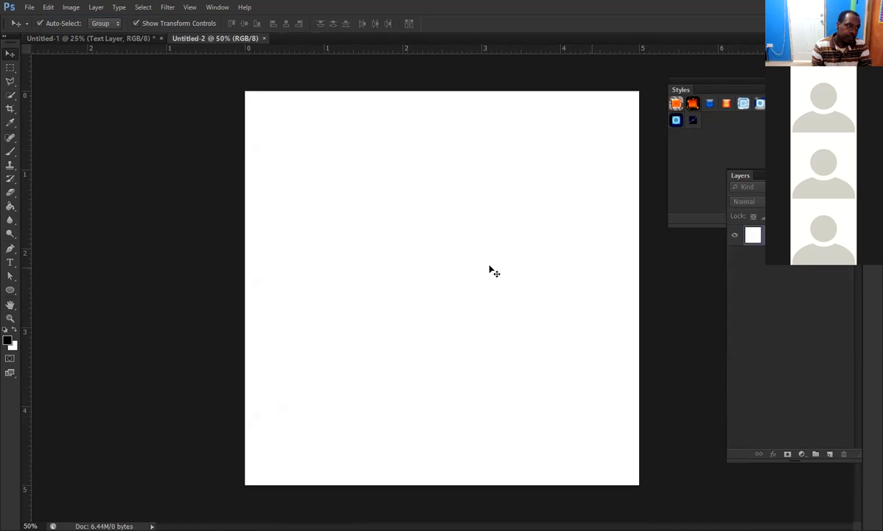
Draw five black circles about 0.6 to 0.8 inch across, one near each corner and the largest near the canvas centre
click(10, 290)
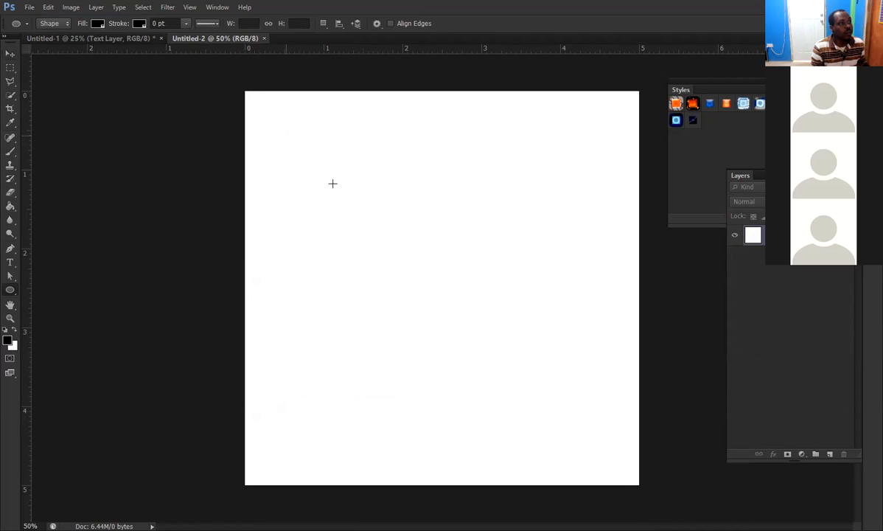
drag(335, 187, 287, 136)
drag(573, 134, 521, 186)
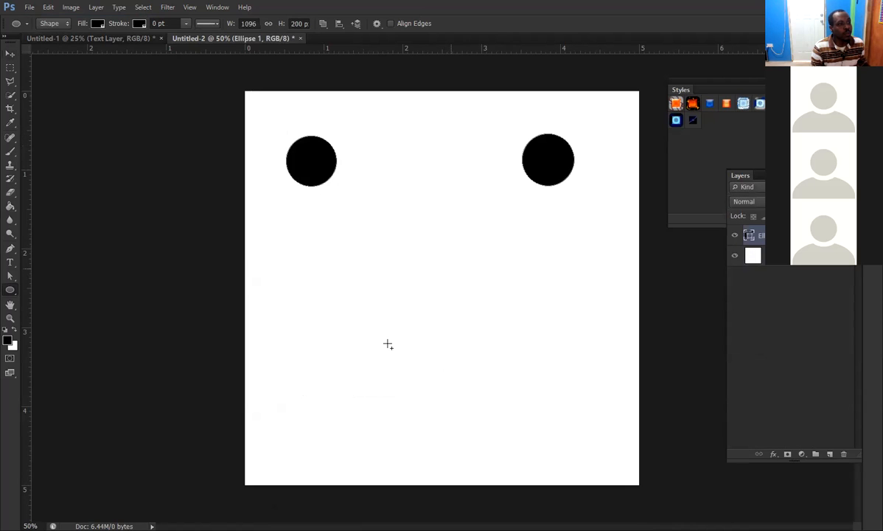
drag(388, 344, 452, 269)
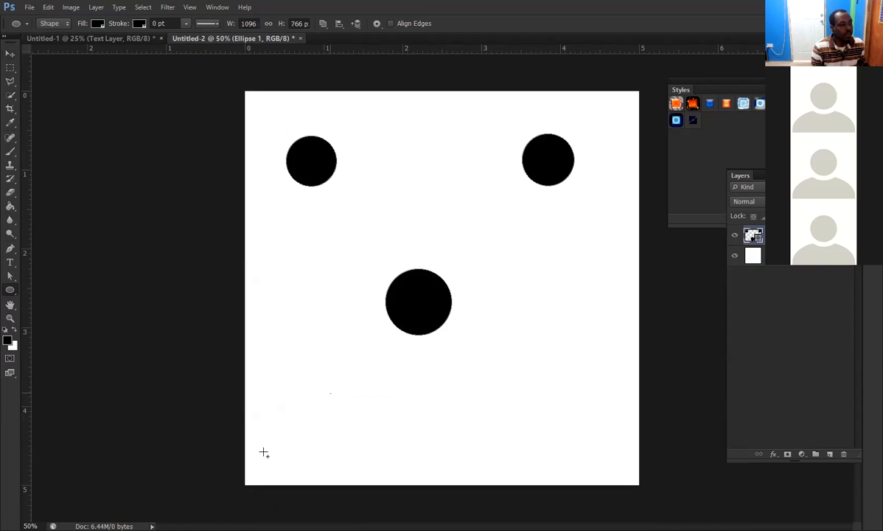
drag(331, 393, 272, 452)
drag(587, 400, 539, 452)
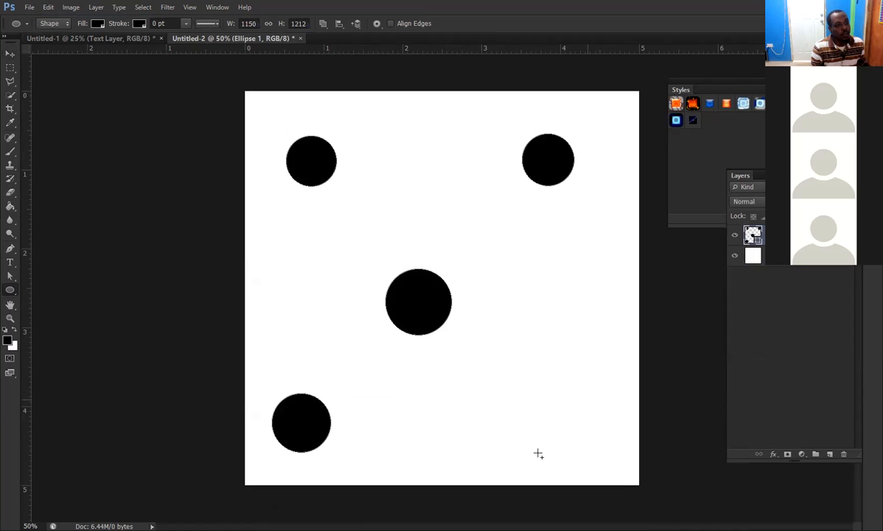
Move the five circles together slightly right and up so the middle circle sits closer to the canvas centre
click(11, 54)
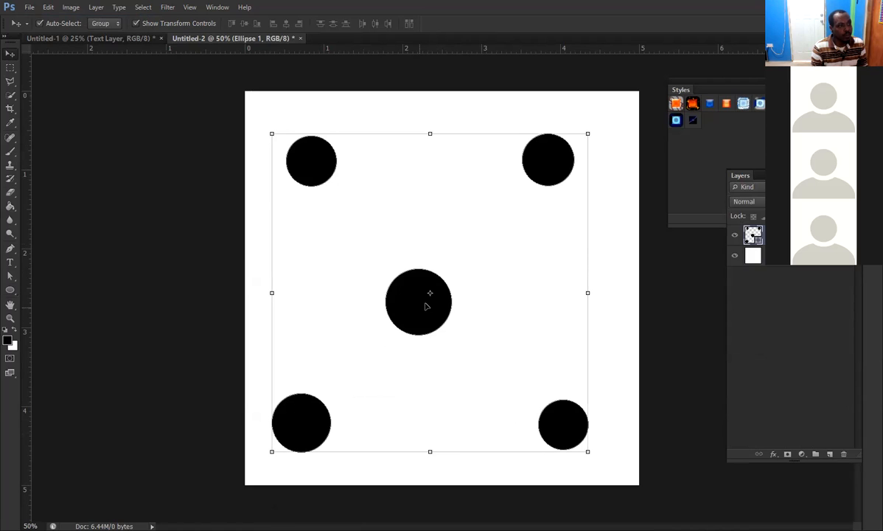
drag(433, 308, 446, 306)
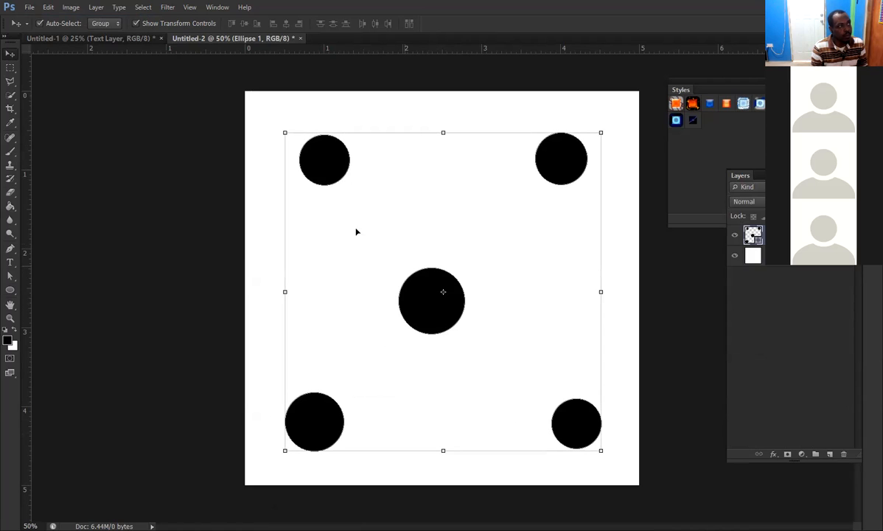
click(49, 8)
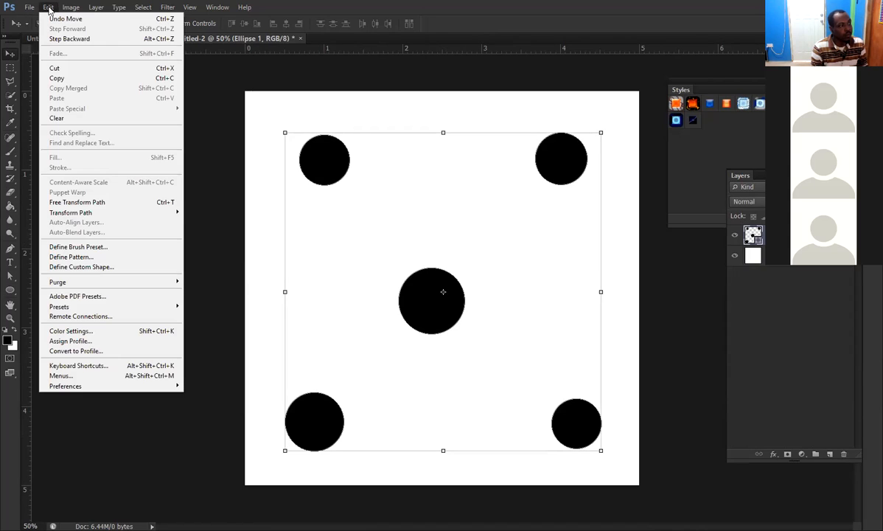
click(48, 8)
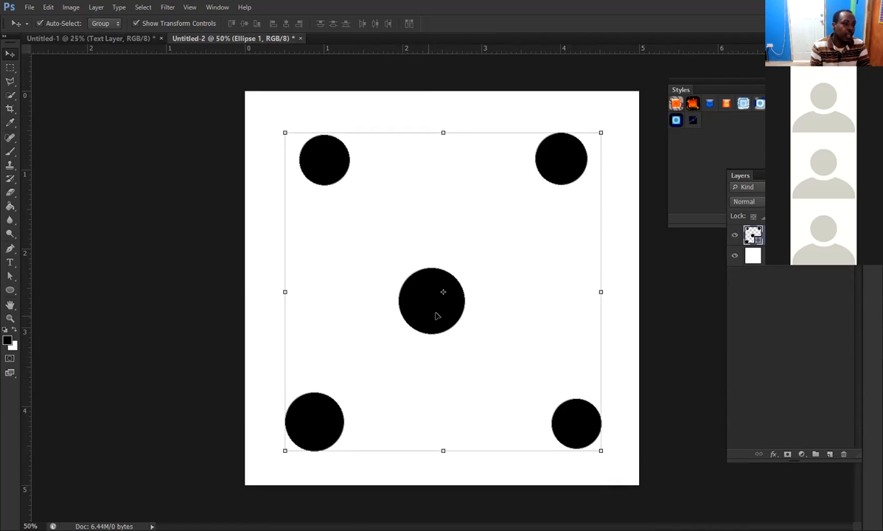
drag(435, 315, 443, 310)
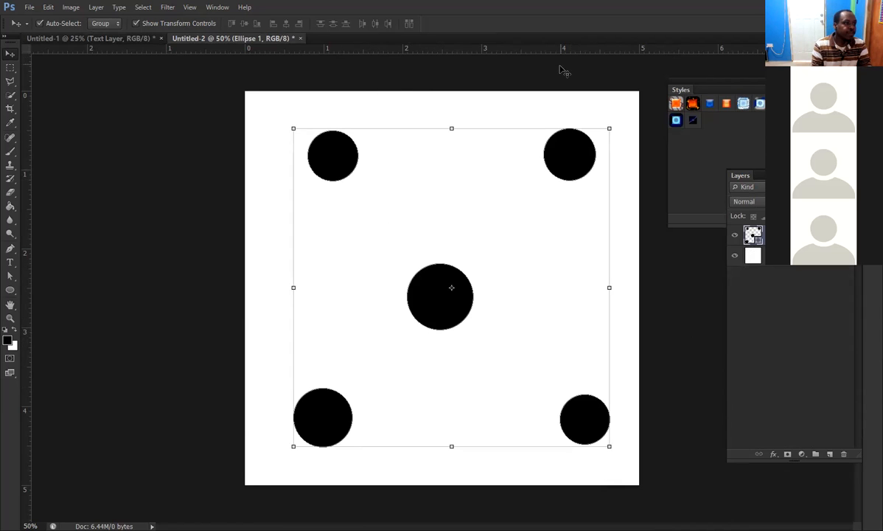
Define the five-circle artwork as a pattern named Dots and return to the Untitled-1 document
click(48, 8)
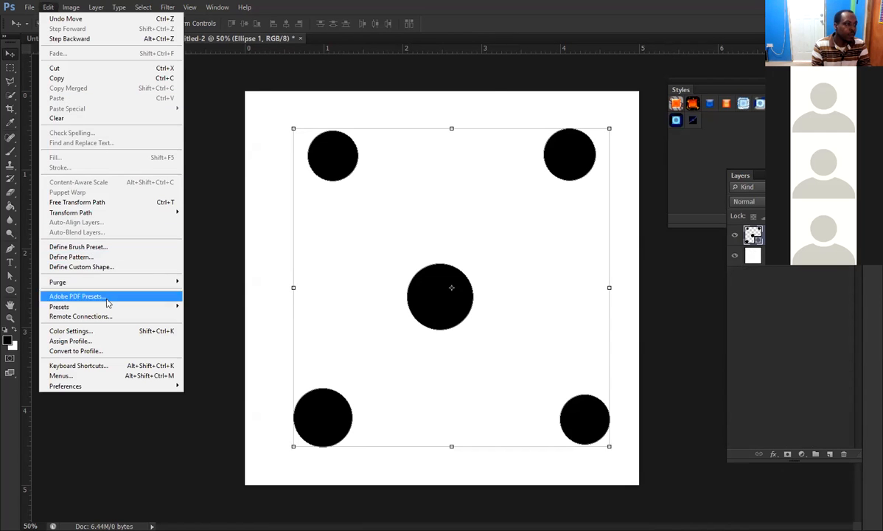
click(506, 11)
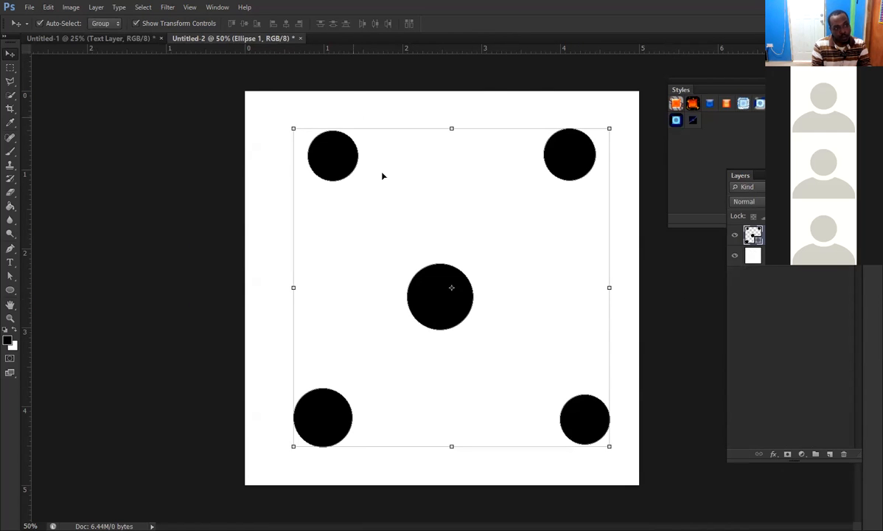
click(50, 9)
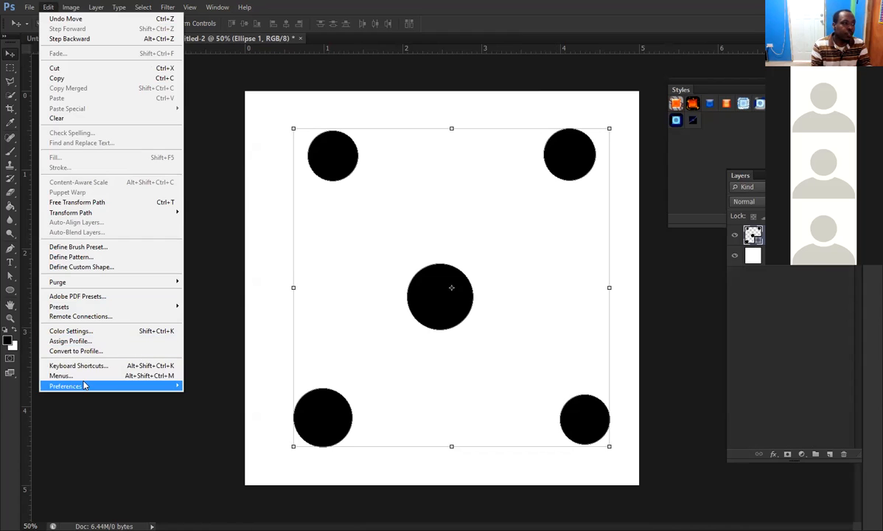
click(94, 258)
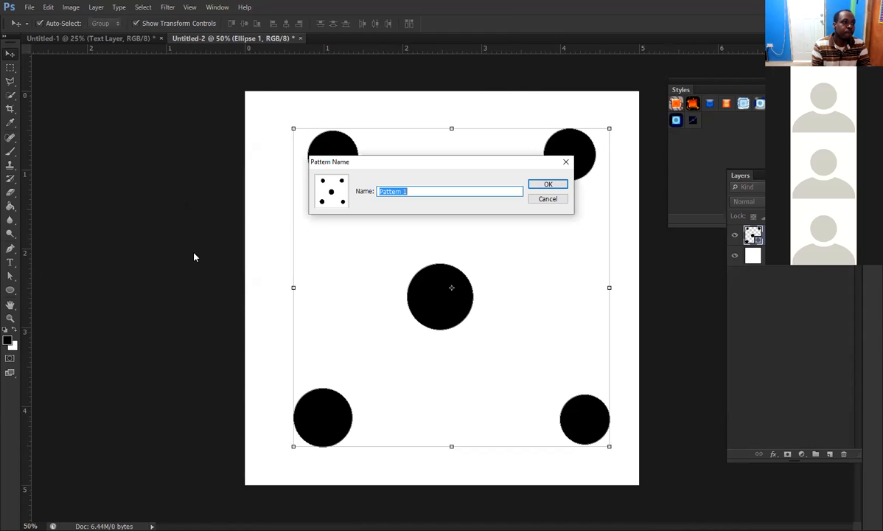
text(Dots)
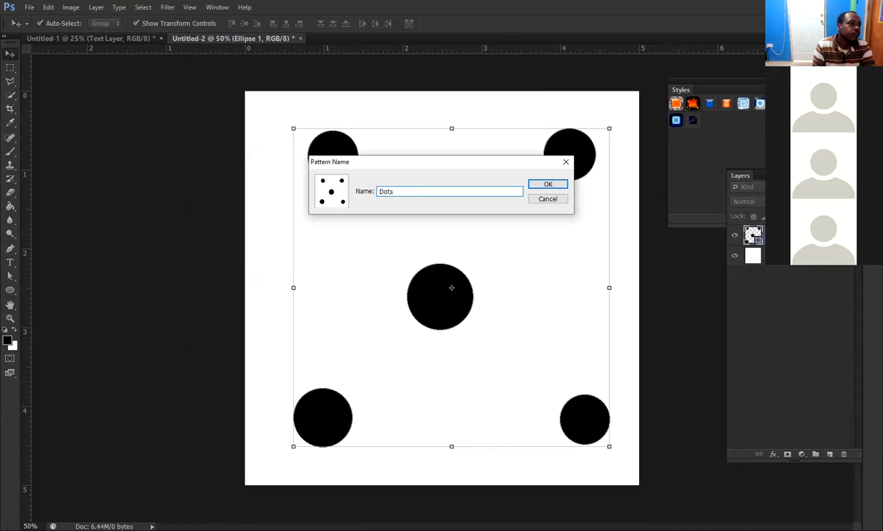
click(548, 186)
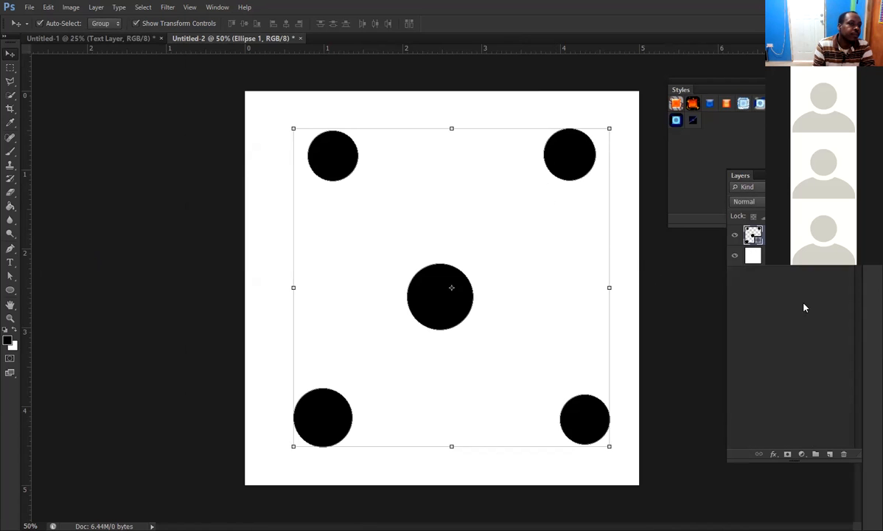
click(118, 37)
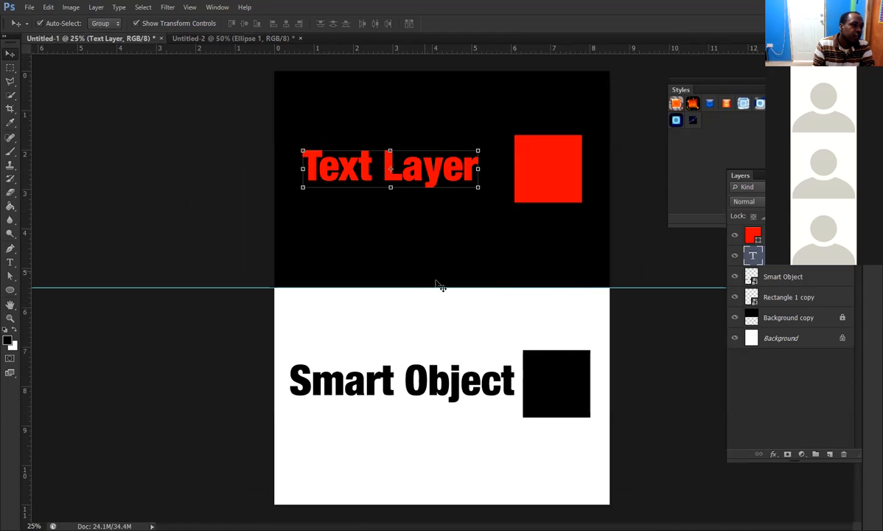
Hide every layer except Background, then duplicate the Background layer
click(457, 309)
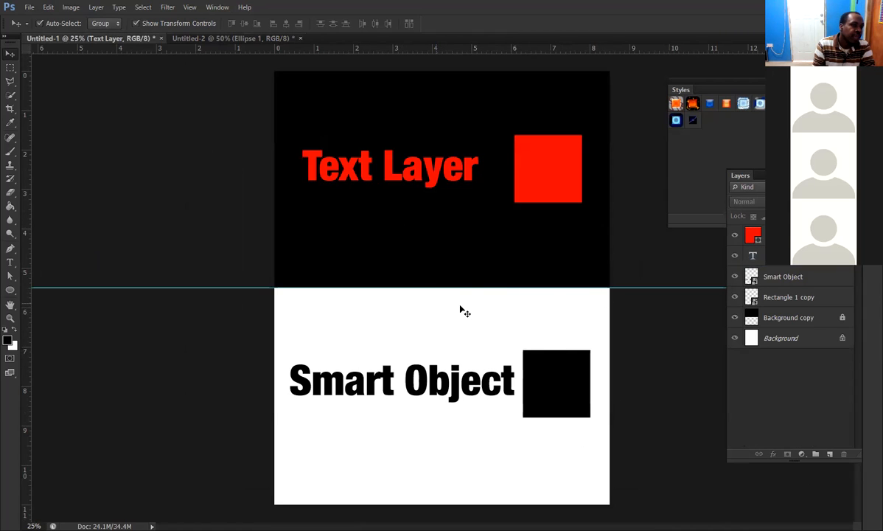
drag(735, 317, 734, 235)
click(804, 343)
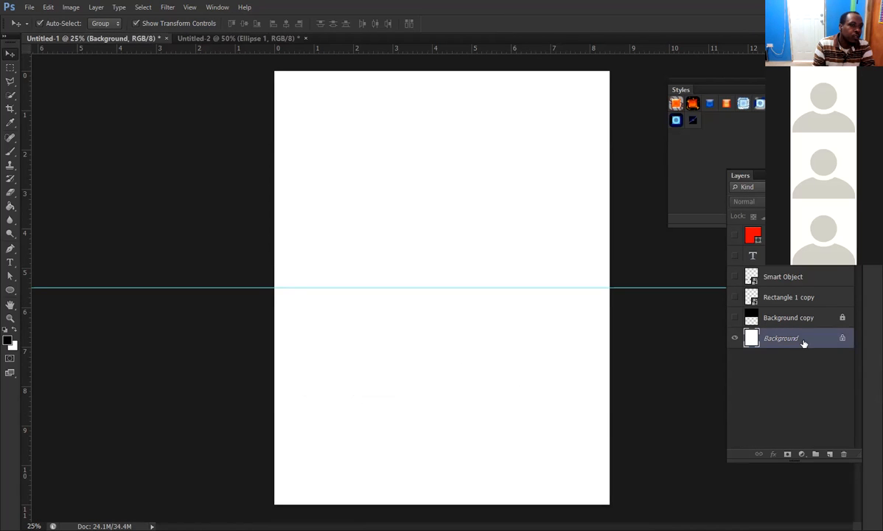
key(ctrl+j)
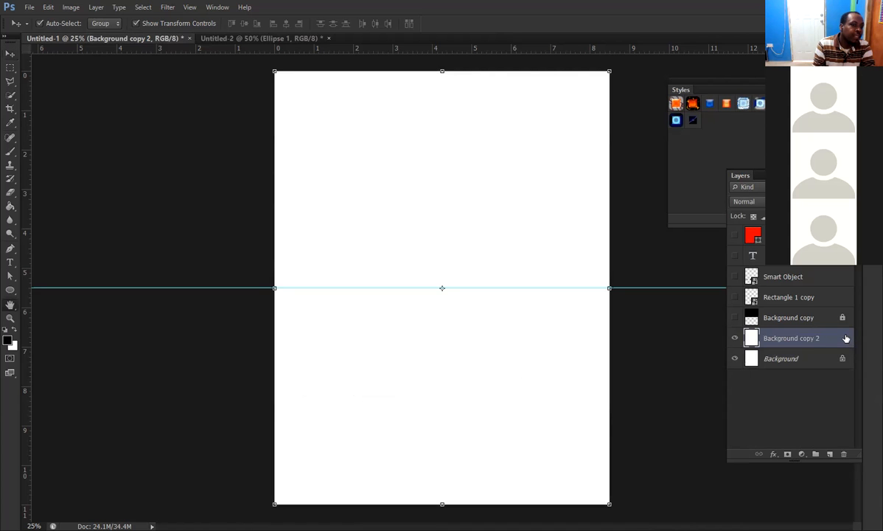
Try a Pattern Overlay with the five-circle Dots pattern on the Background copy 2 layer
double_click(846, 338)
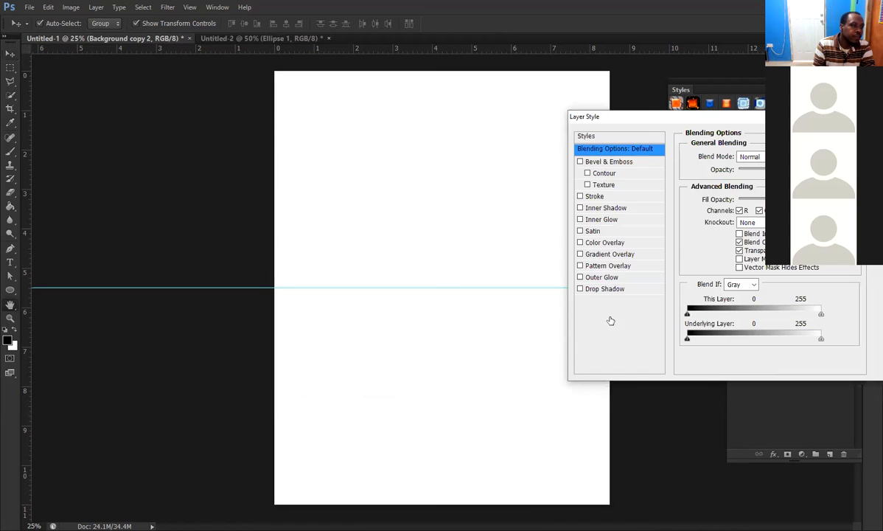
click(581, 266)
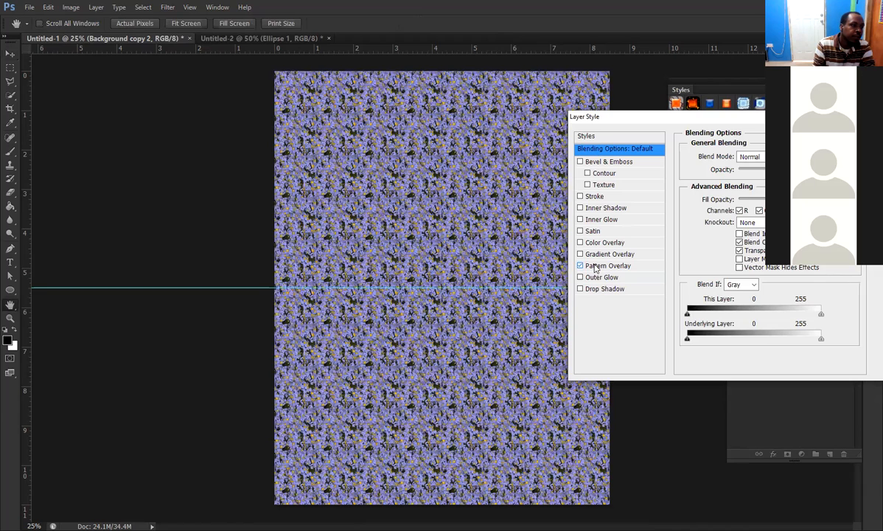
click(605, 266)
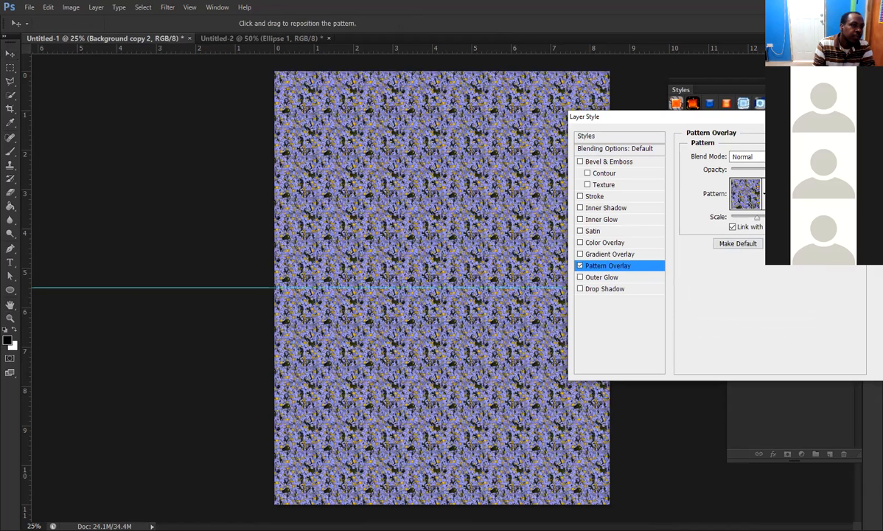
click(765, 194)
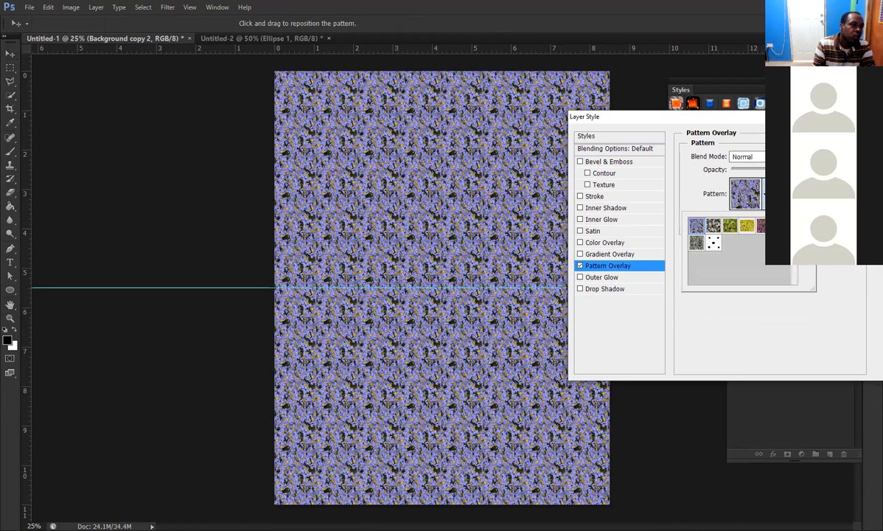
drag(716, 116, 643, 74)
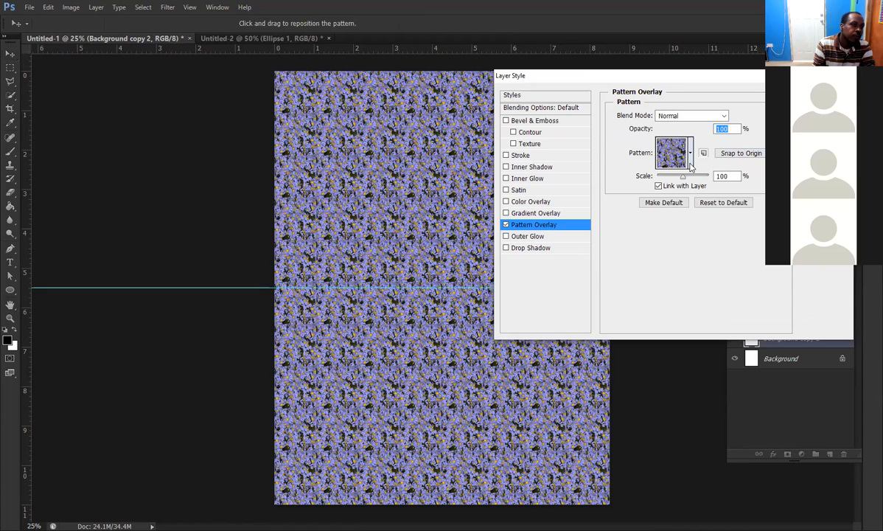
click(648, 160)
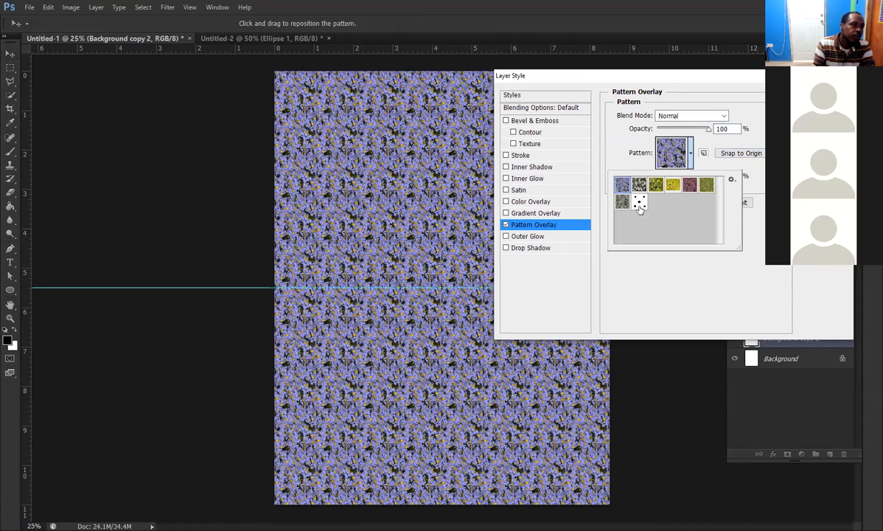
click(639, 204)
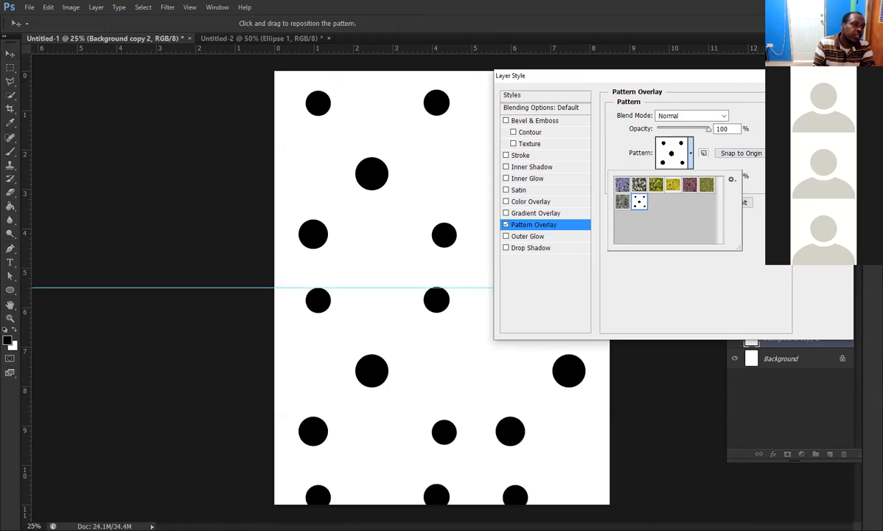
Scale the pattern overlay to 25%, reopen the pattern choices, and cancel the layer style changes
drag(649, 76, 776, 194)
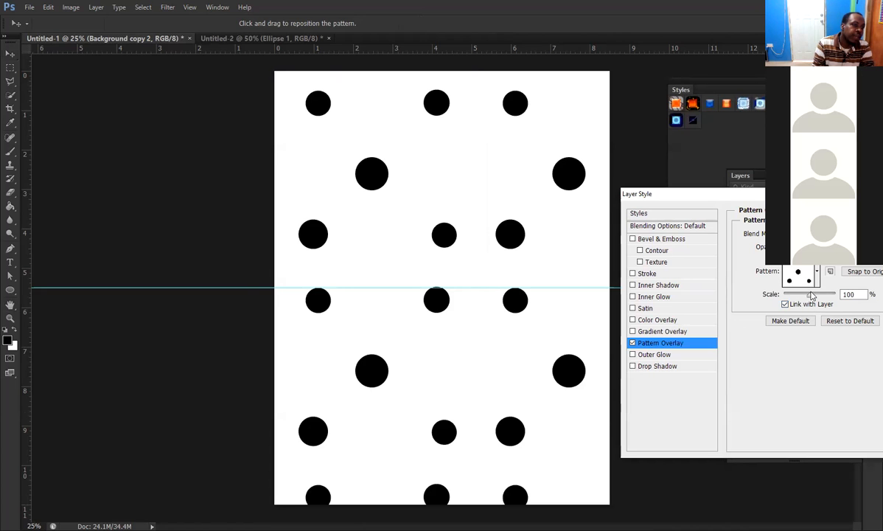
drag(811, 295, 791, 297)
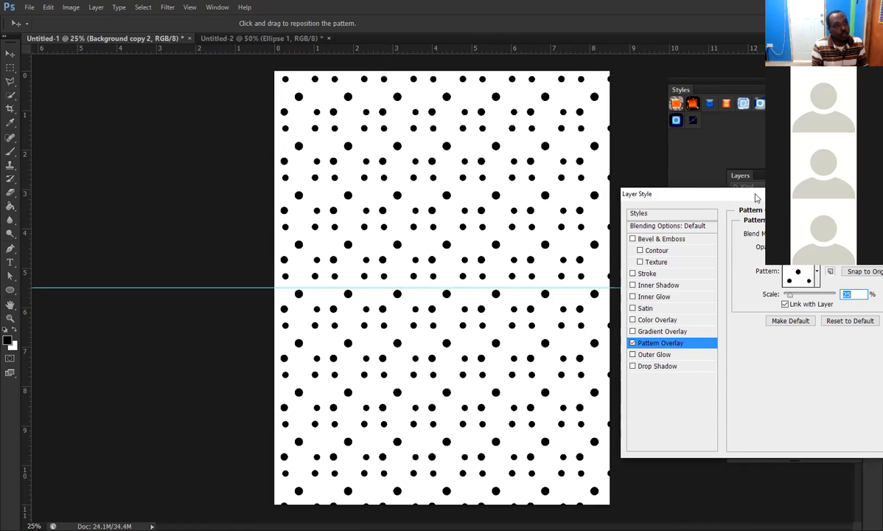
drag(630, 187, 461, 167)
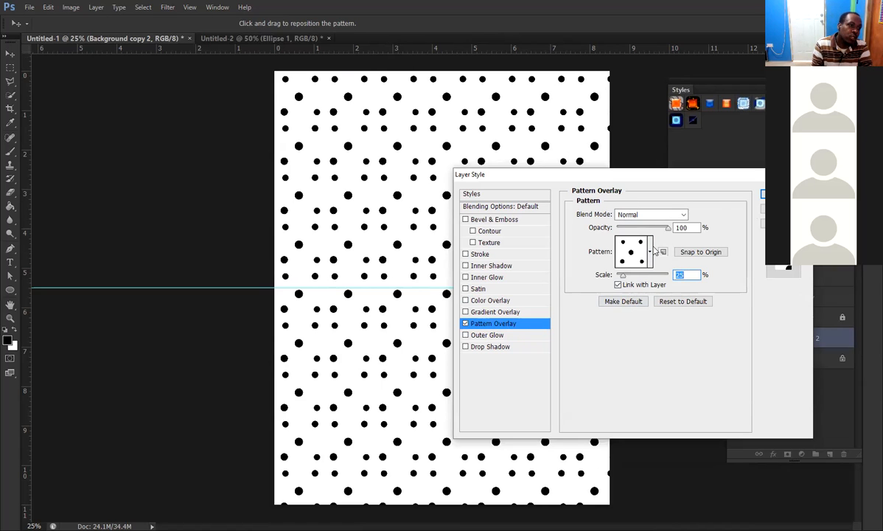
click(631, 254)
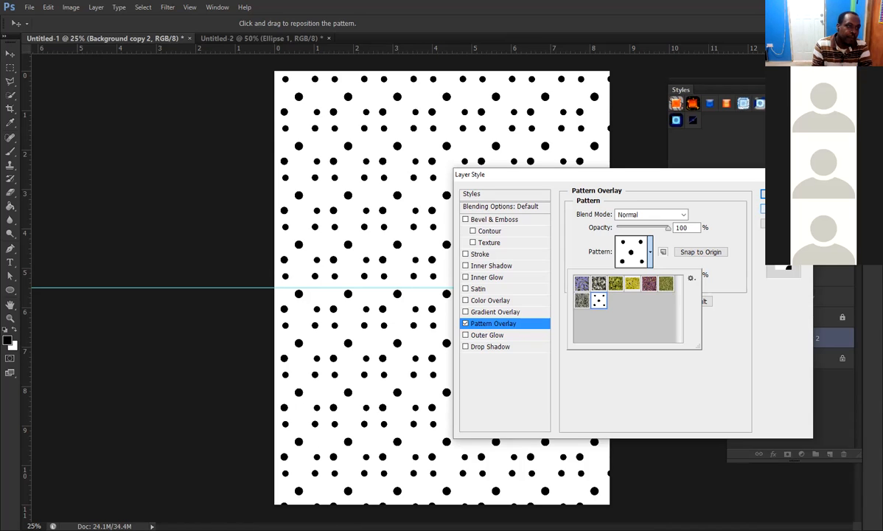
click(783, 208)
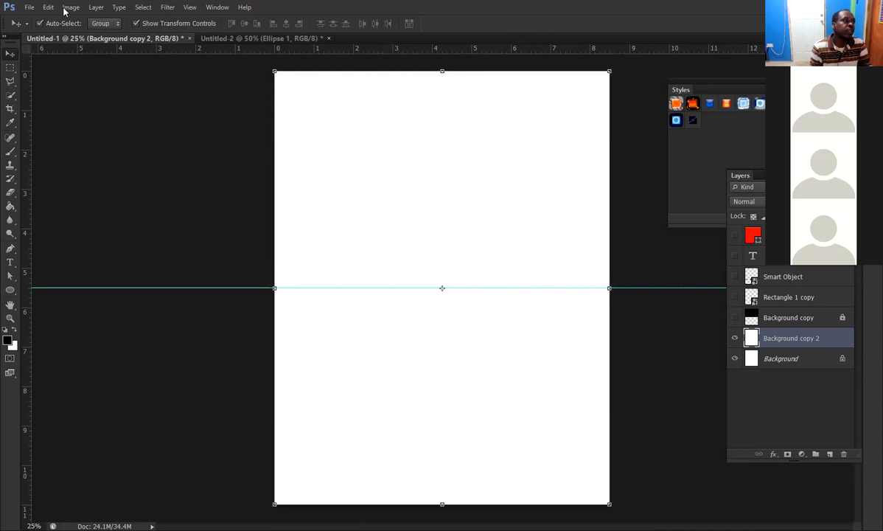
Find DS-logo.png in the Pictures folder while opening a file and rename it DS-logo.file through its file properties
click(23, 8)
key(Escape)
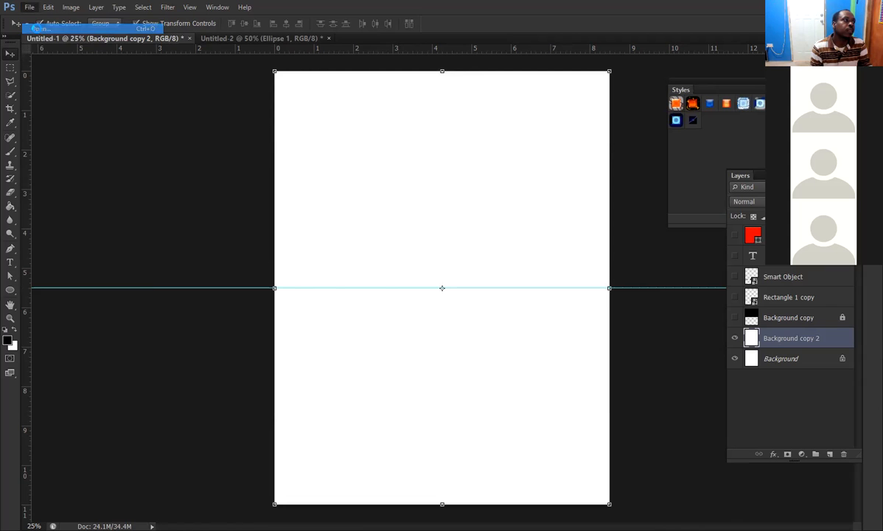
key(ctrl+o)
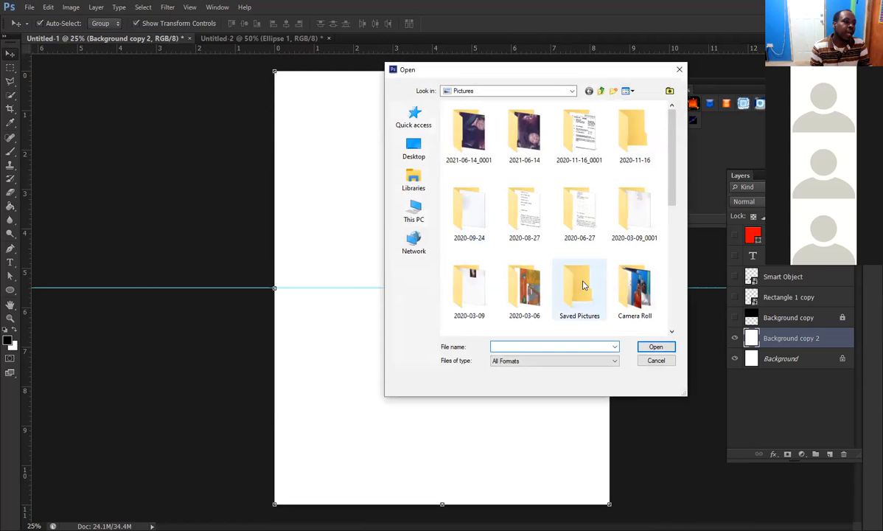
scroll(669, 173, down, 3)
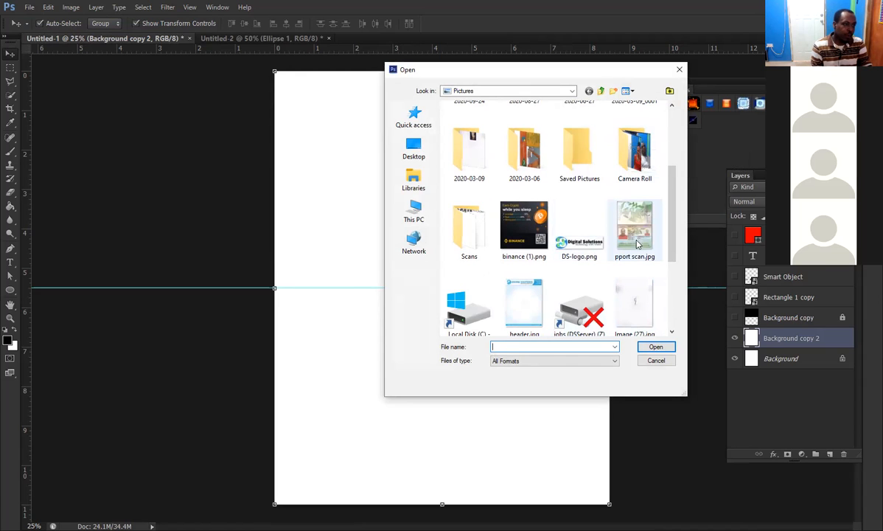
click(579, 230)
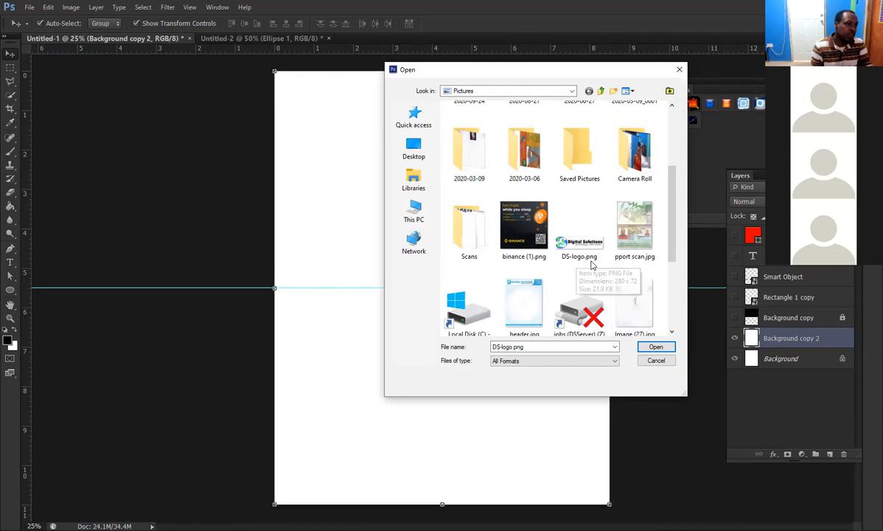
double_click(582, 236)
right_click(582, 236)
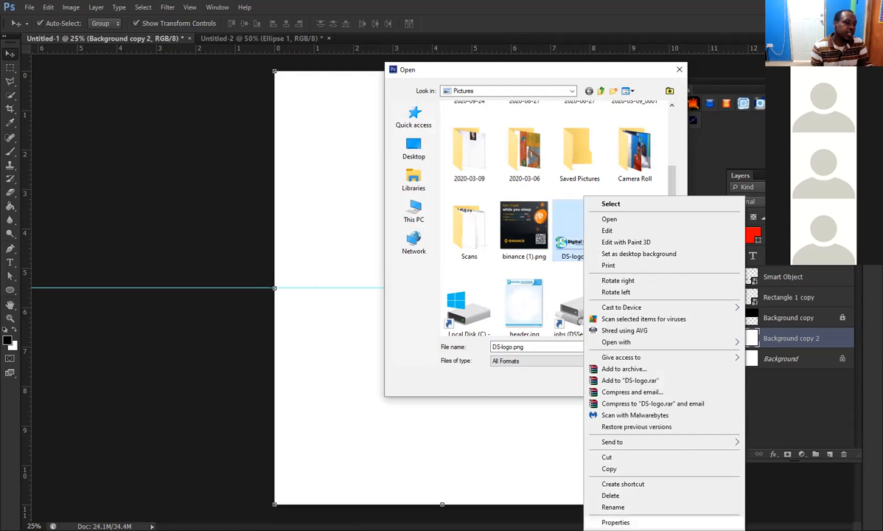
click(617, 522)
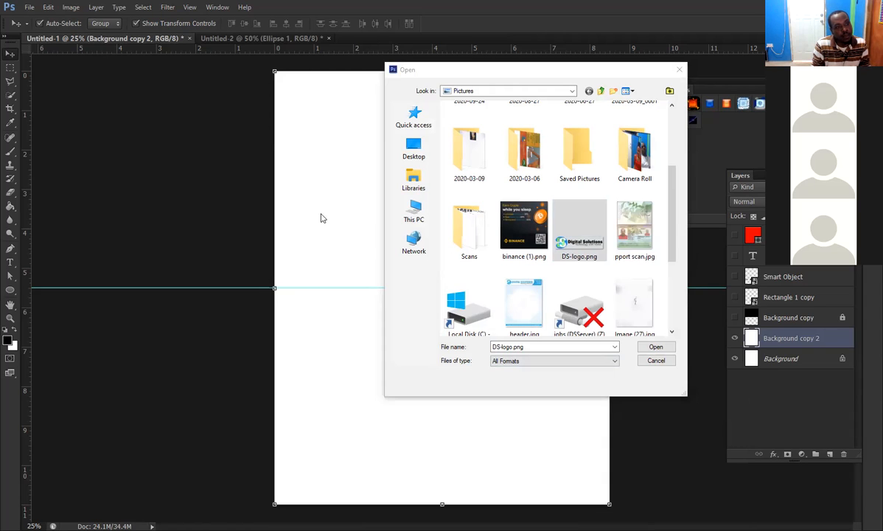
click(495, 288)
click(567, 273)
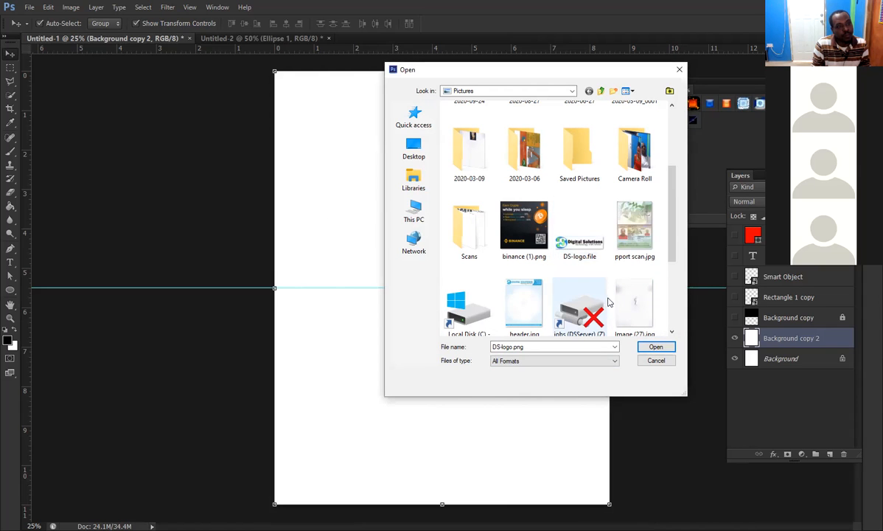
Try to open DS-logo.file as an image and dismiss the resulting message
click(579, 221)
right_click(579, 218)
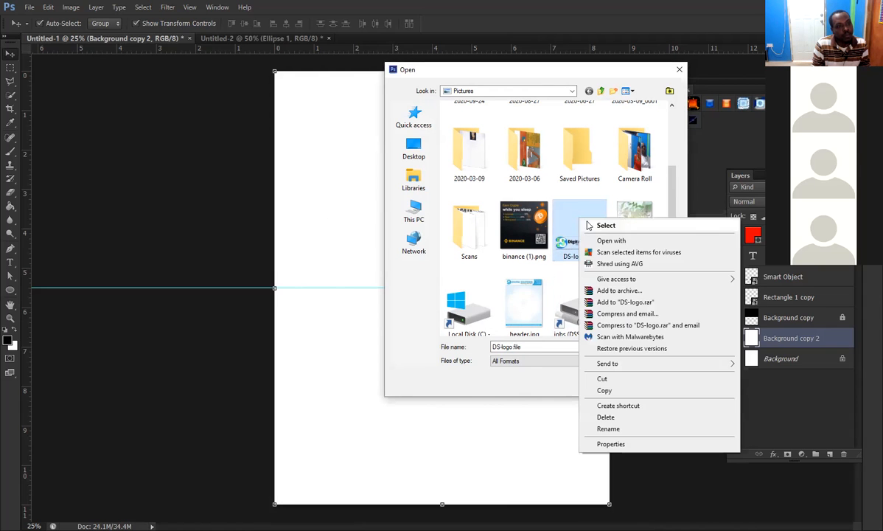
click(589, 188)
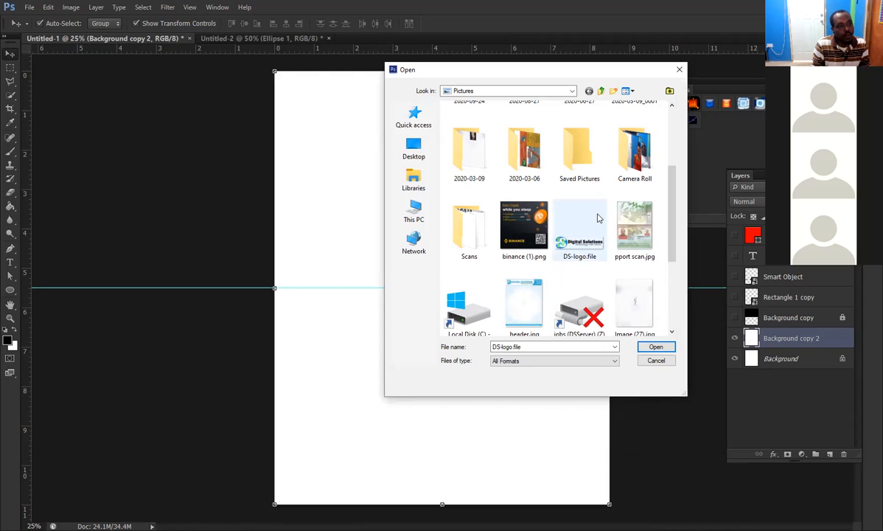
click(659, 352)
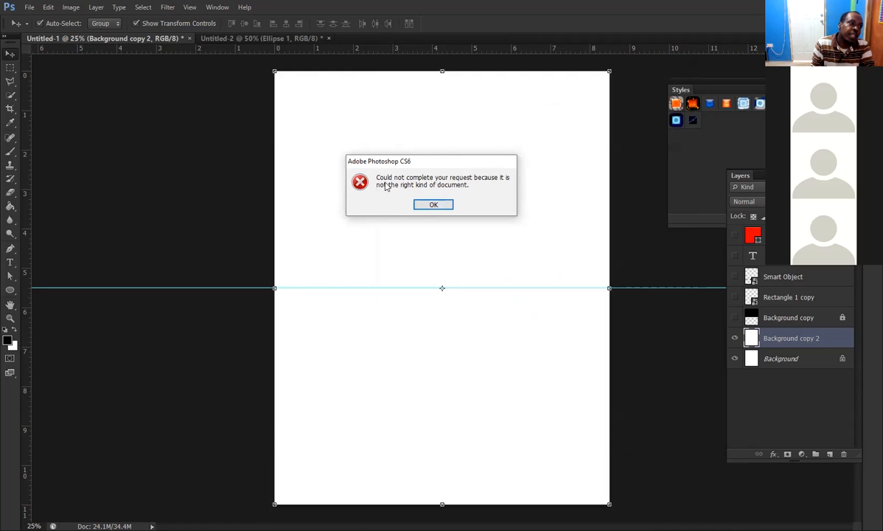
click(435, 205)
Restore the DS-logo.file name to DS-logo.png through its properties and leave the file selection without opening anything
click(30, 7)
click(60, 29)
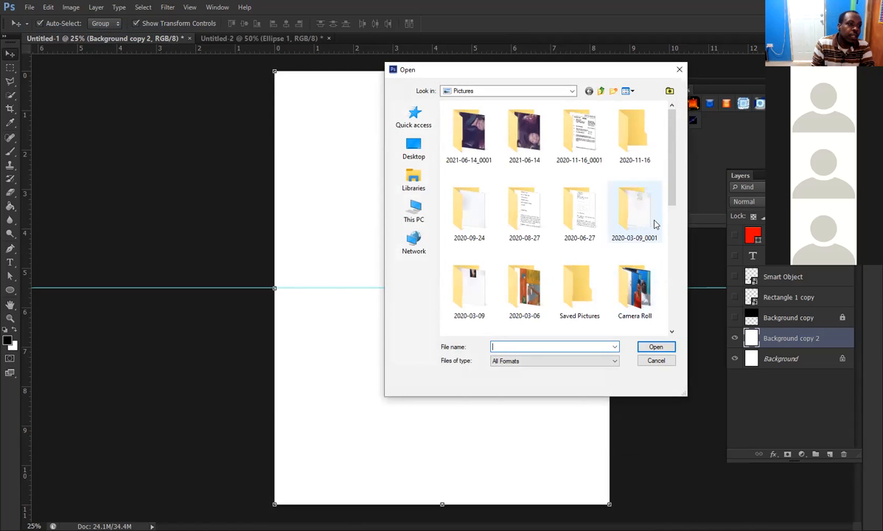
drag(672, 191, 672, 289)
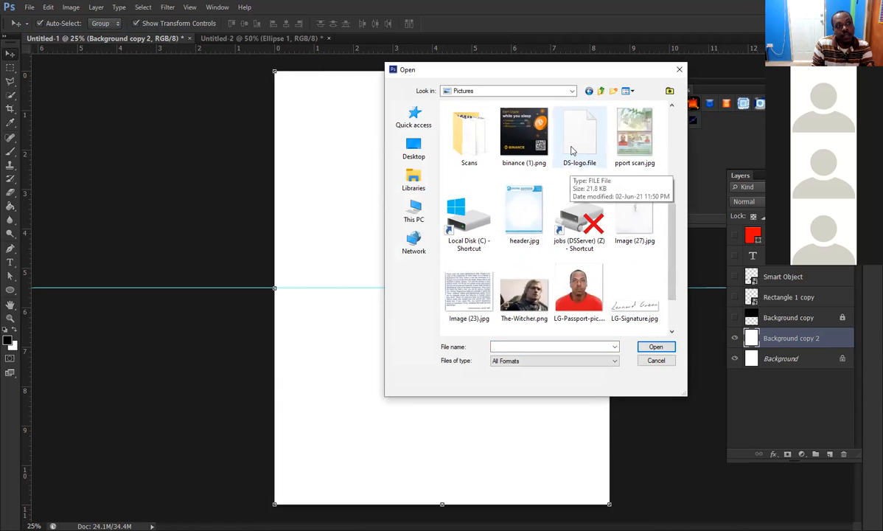
click(572, 146)
right_click(573, 146)
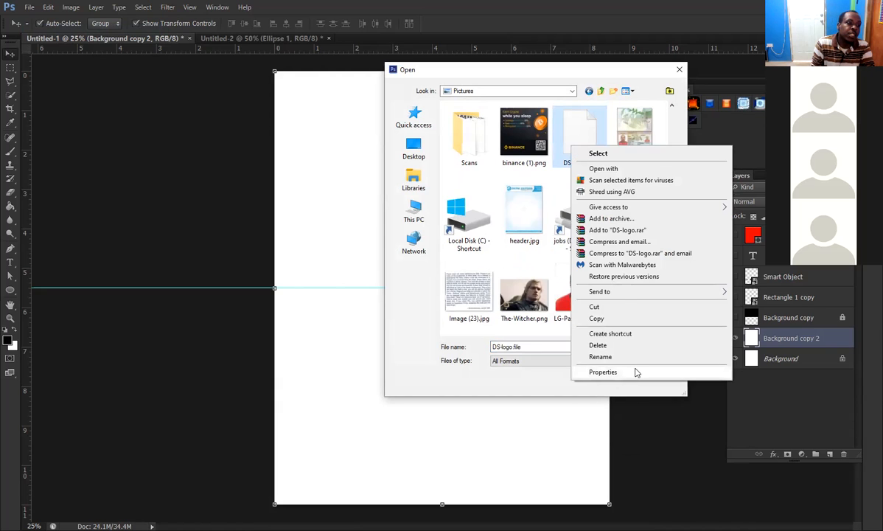
click(612, 371)
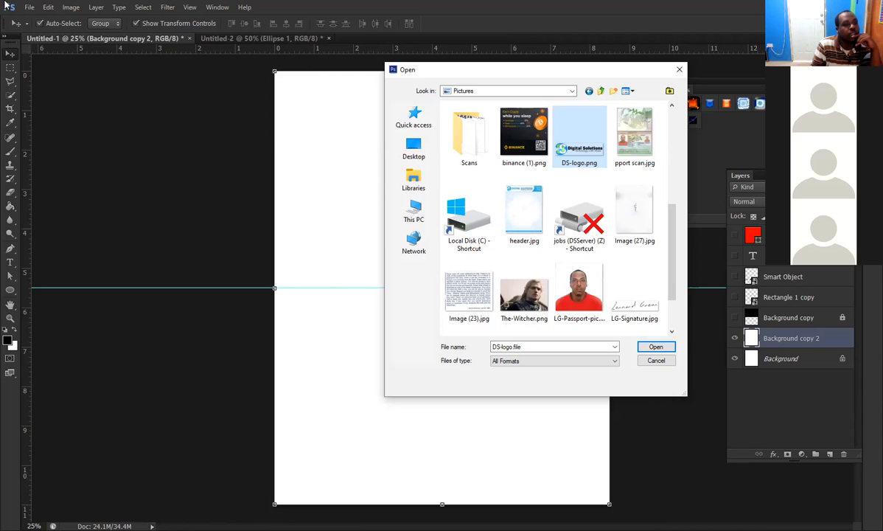
click(655, 360)
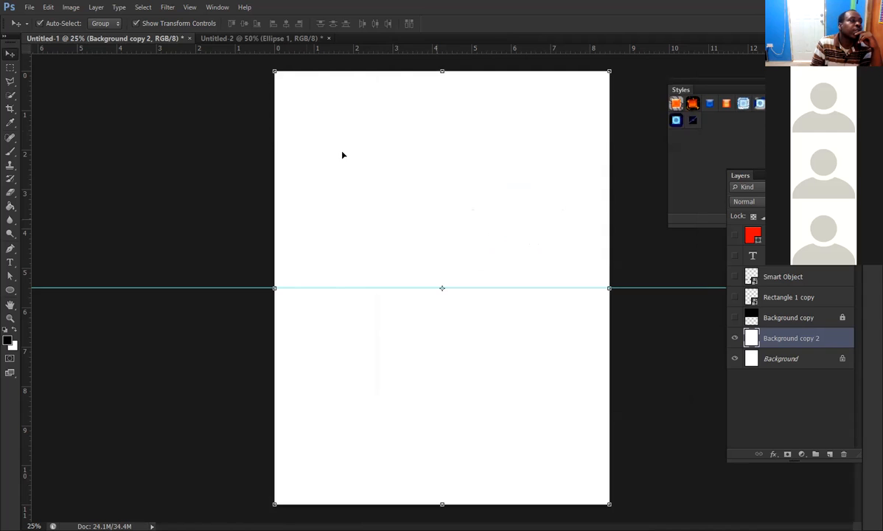
Look through the available image adjustments for the Background copy 2 layer
click(72, 10)
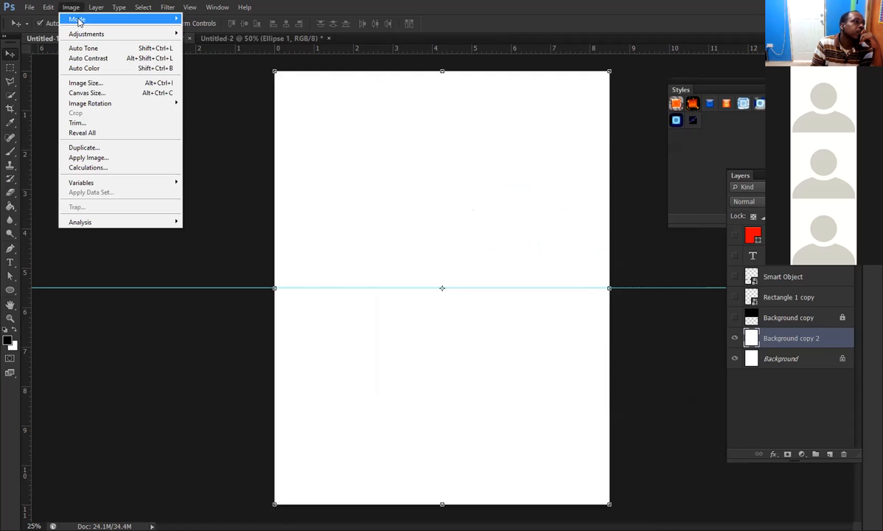
mouse_move(79, 20)
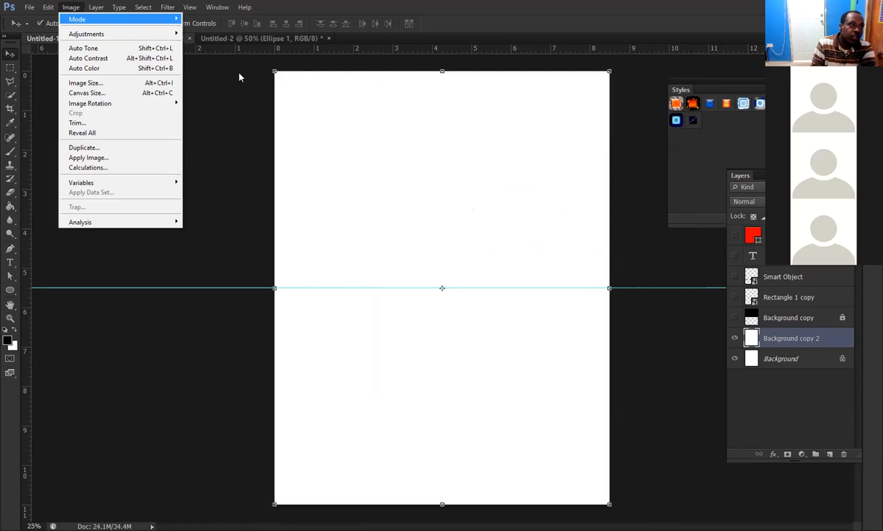
mouse_move(118, 34)
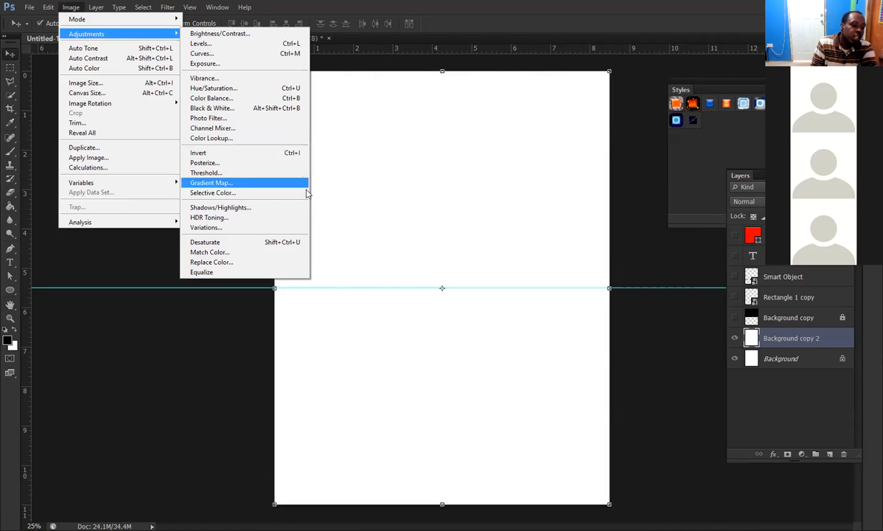